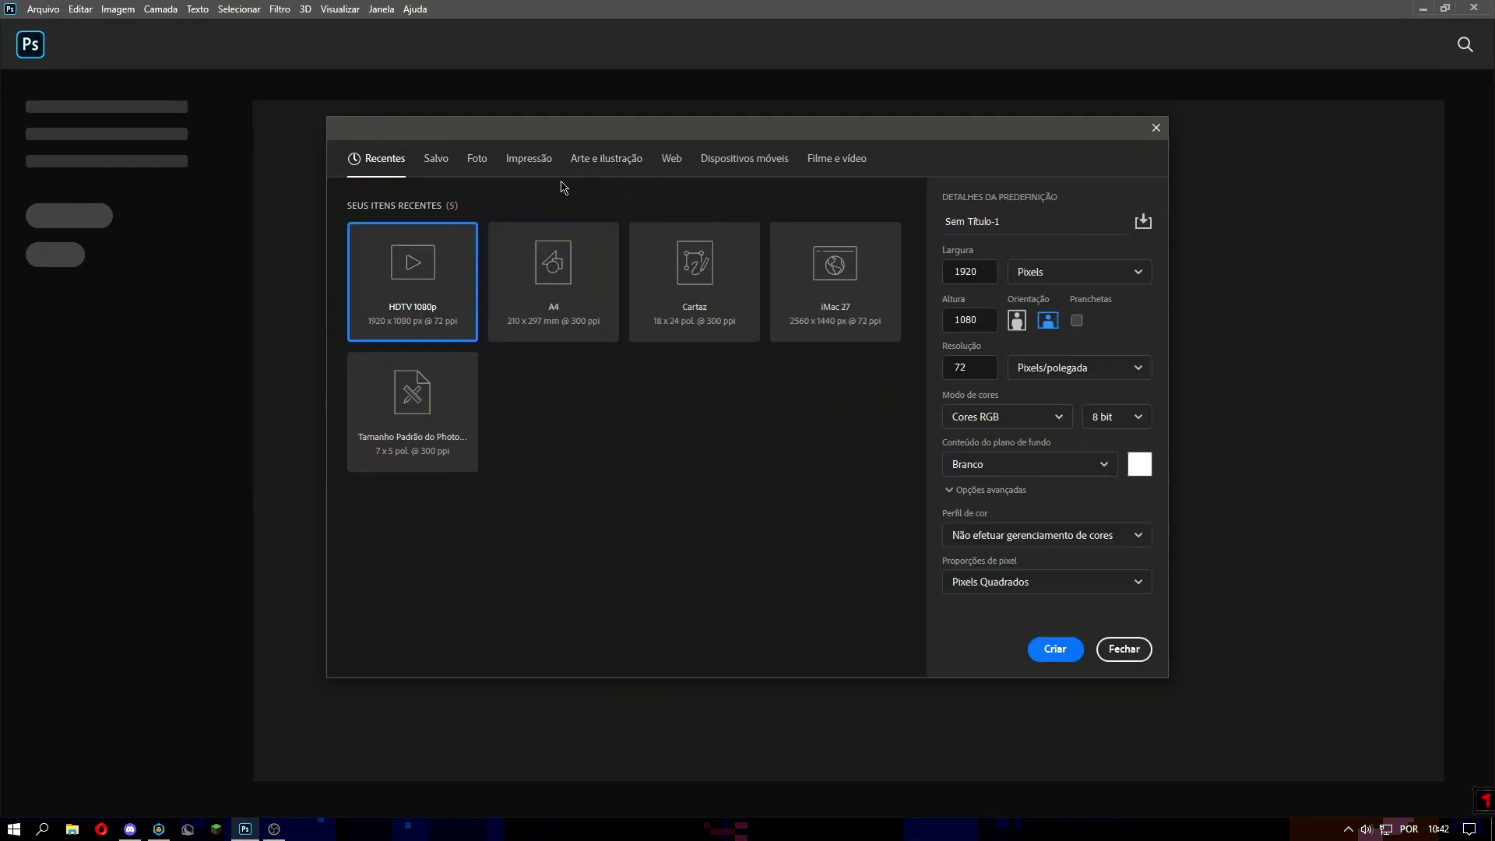
Create a new document from the film and video preset HDTV 1080p, 1920 x 1080 px at 72 ppi
{"action": "left_click", "coordinate": [672, 159]}
{"action": "left_click", "coordinate": [720, 163]}
{"action": "left_click", "coordinate": [799, 266]}
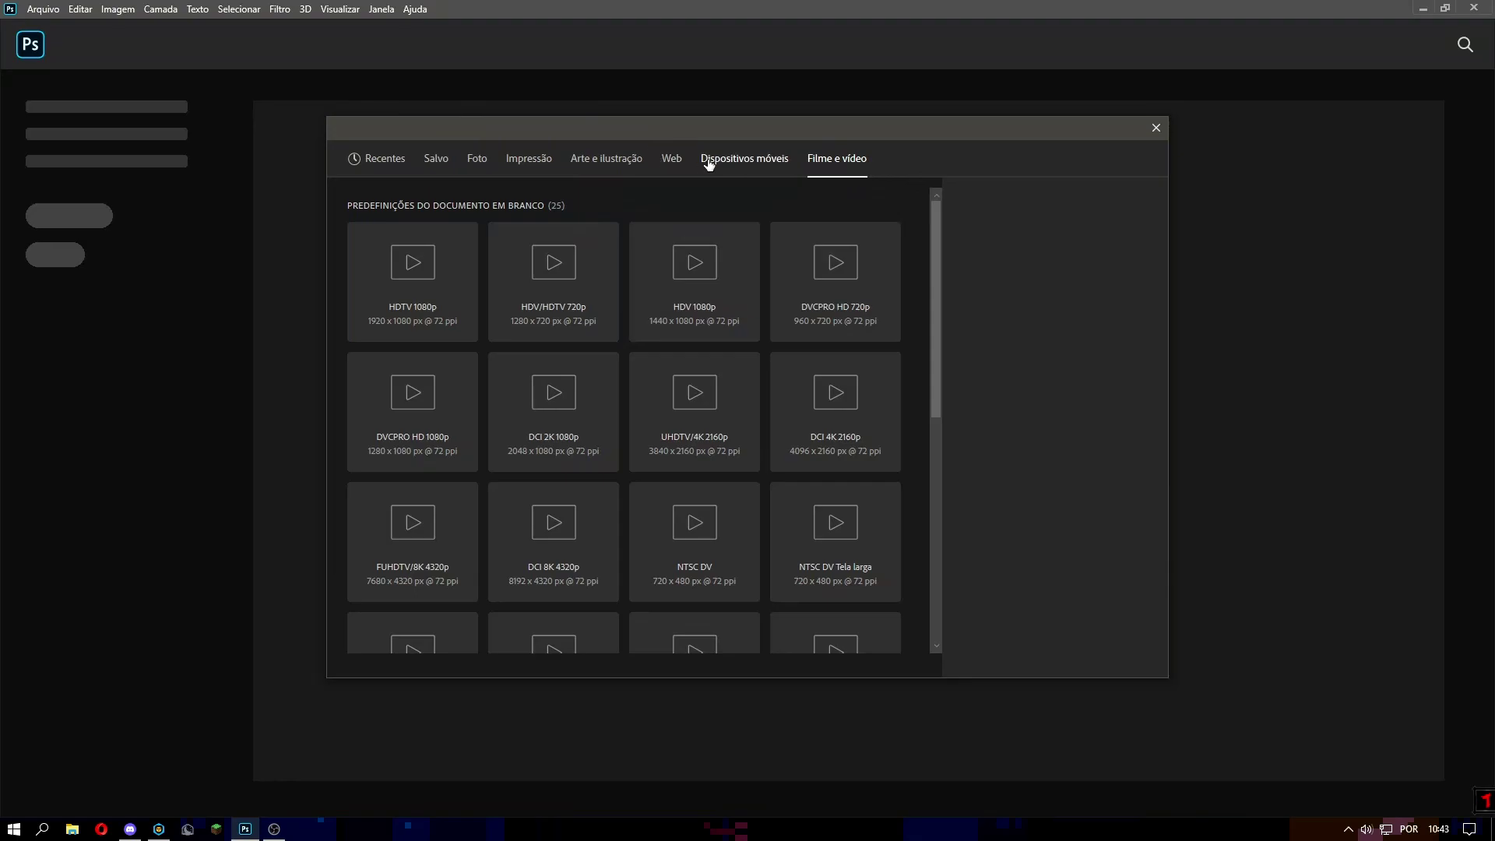
{"action": "left_click", "coordinate": [679, 167]}
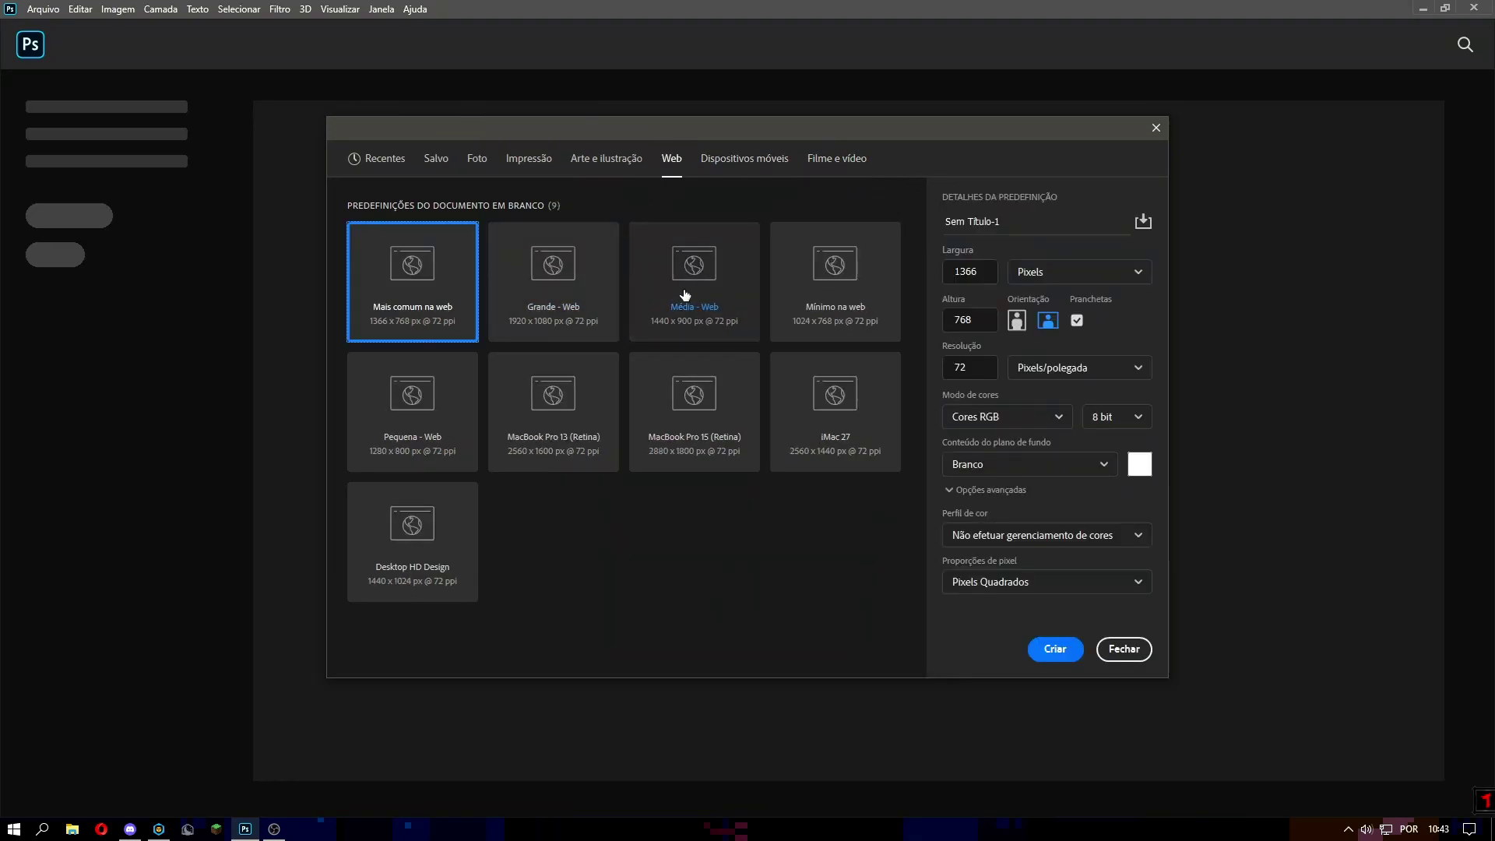
{"action": "left_click", "coordinate": [837, 159]}
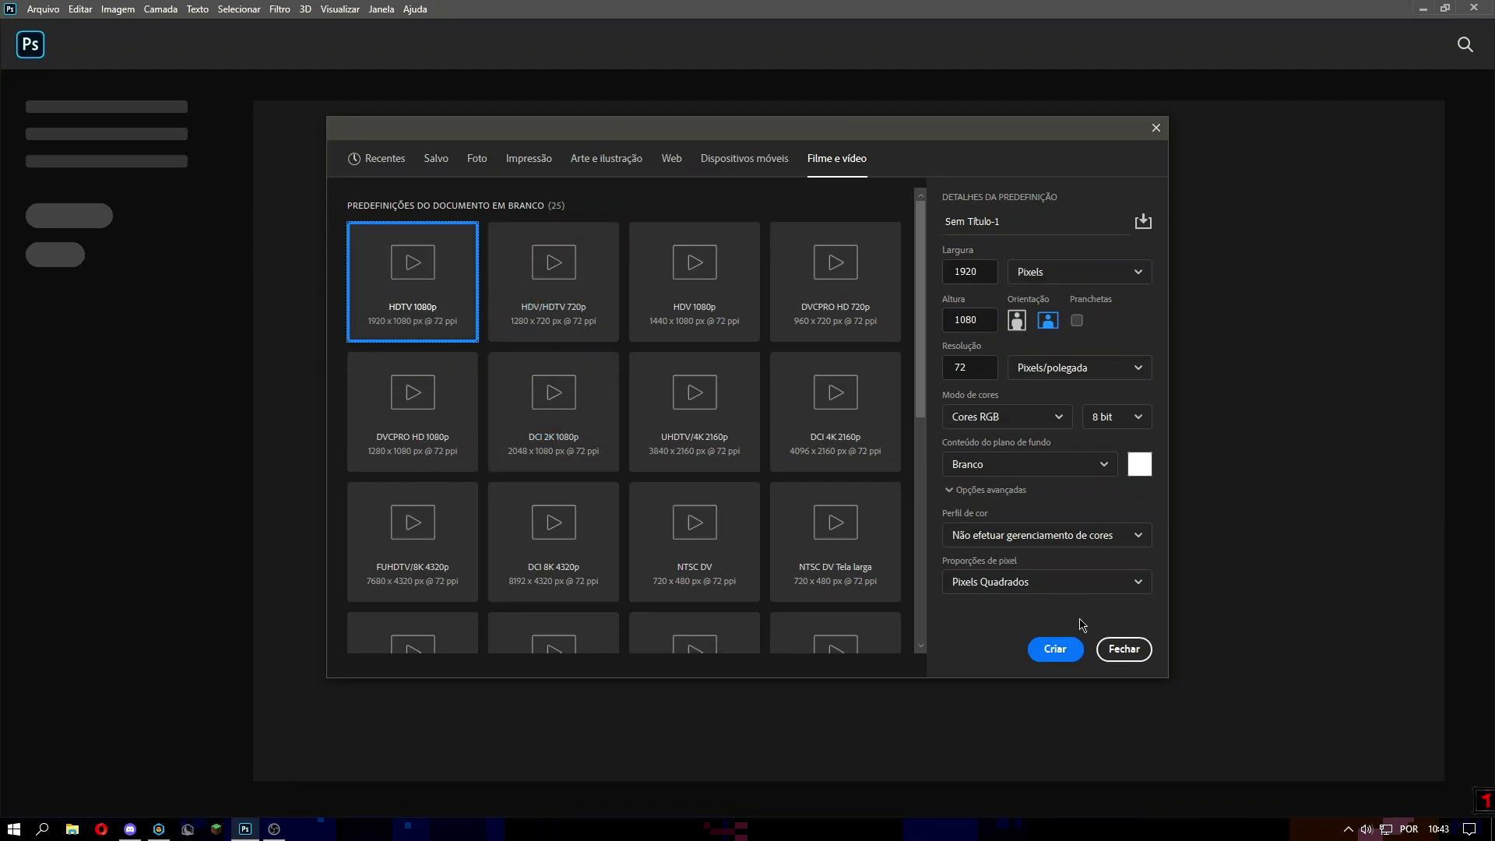
{"action": "left_click", "coordinate": [1064, 649]}
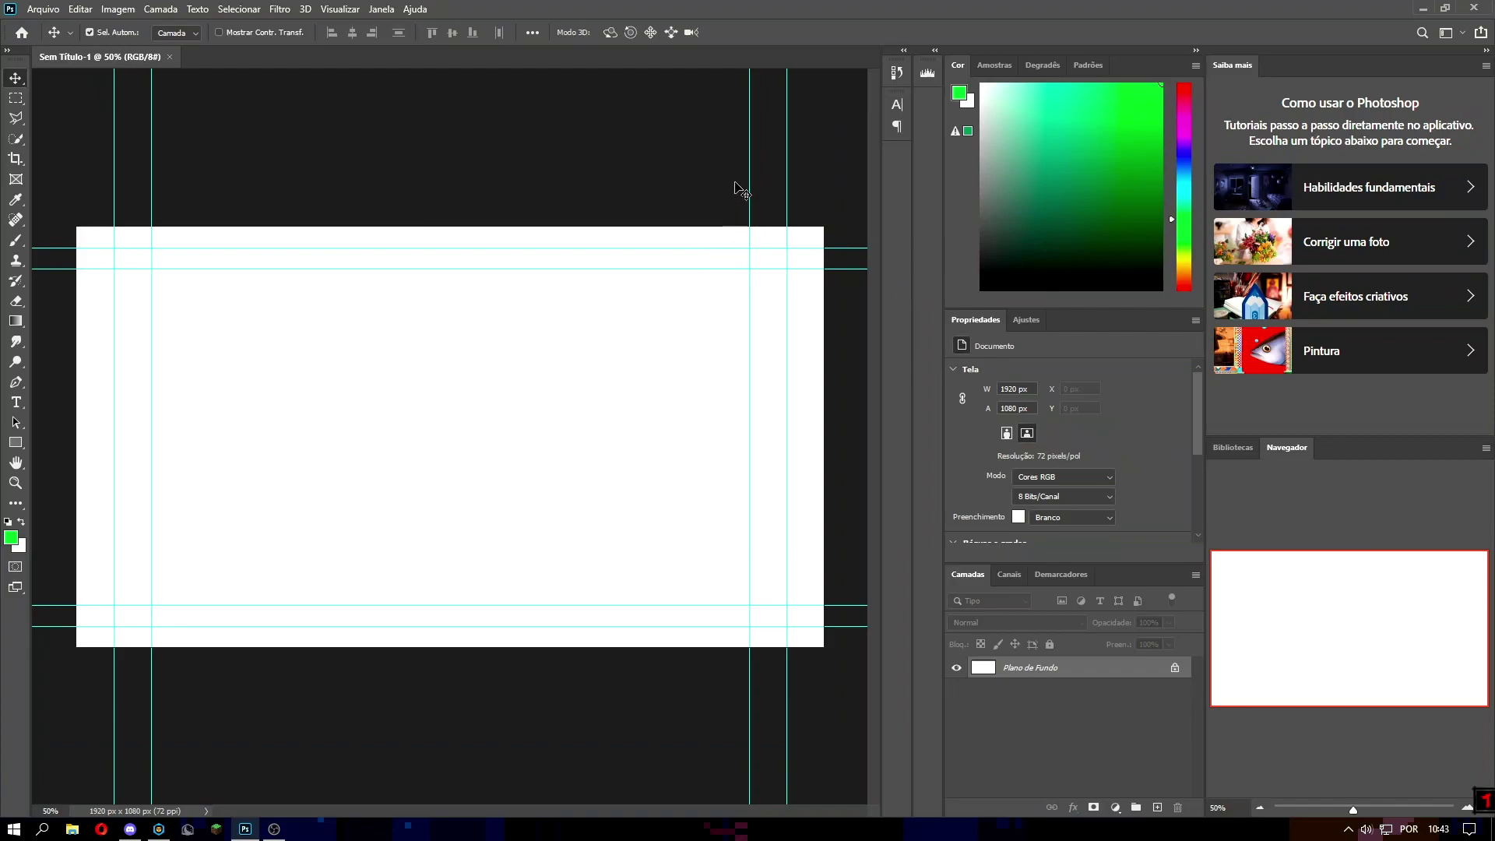
Remove all the preset's vertical and horizontal guides from the canvas
{"action": "left_click_drag", "start_coordinate": [749, 174], "coordinate": [812, 88]}
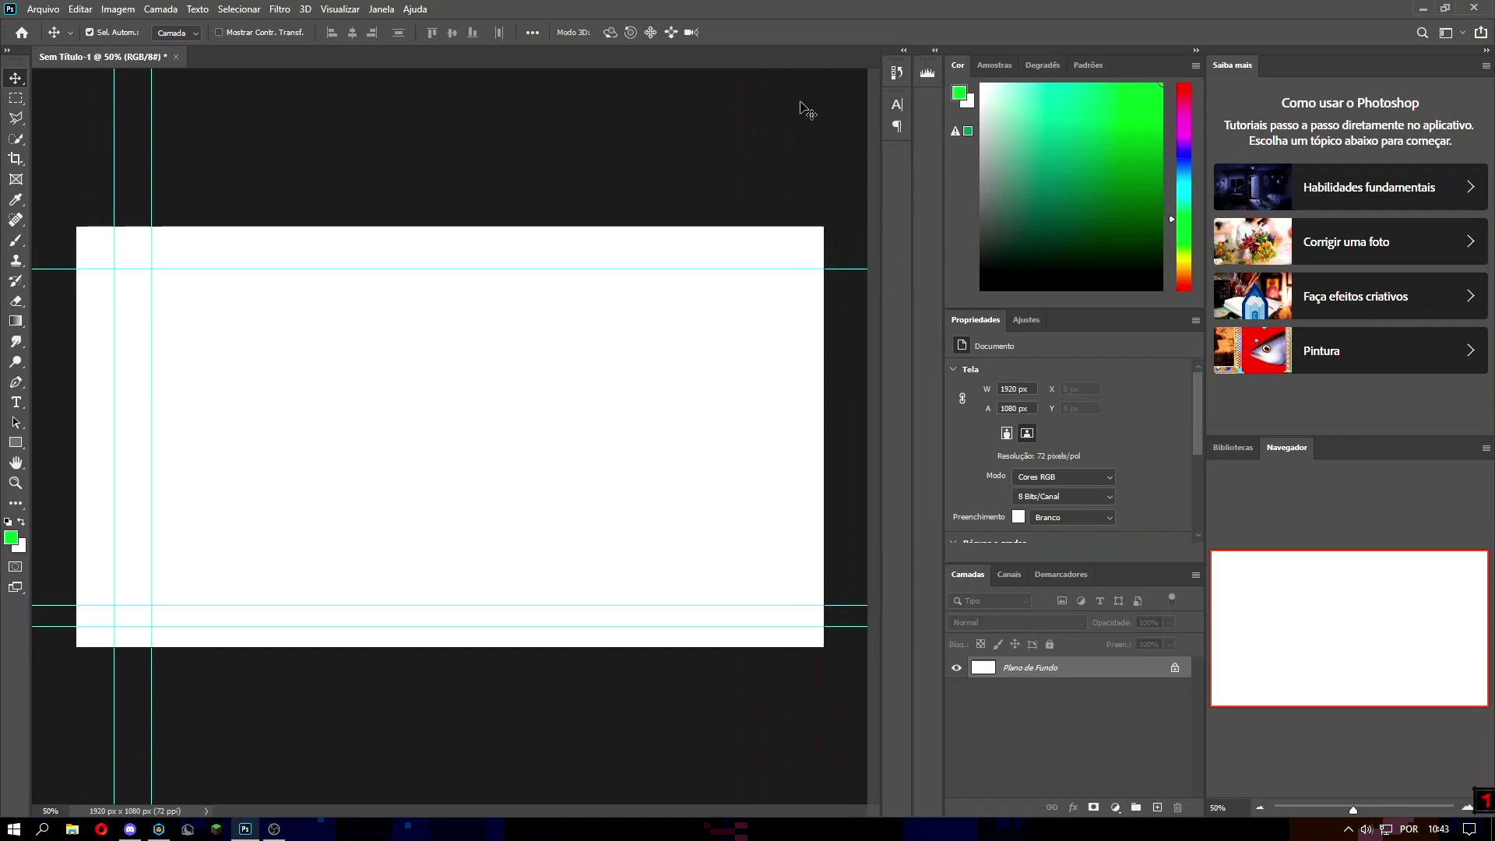
{"action": "left_click_drag", "start_coordinate": [825, 269], "coordinate": [15, 179]}
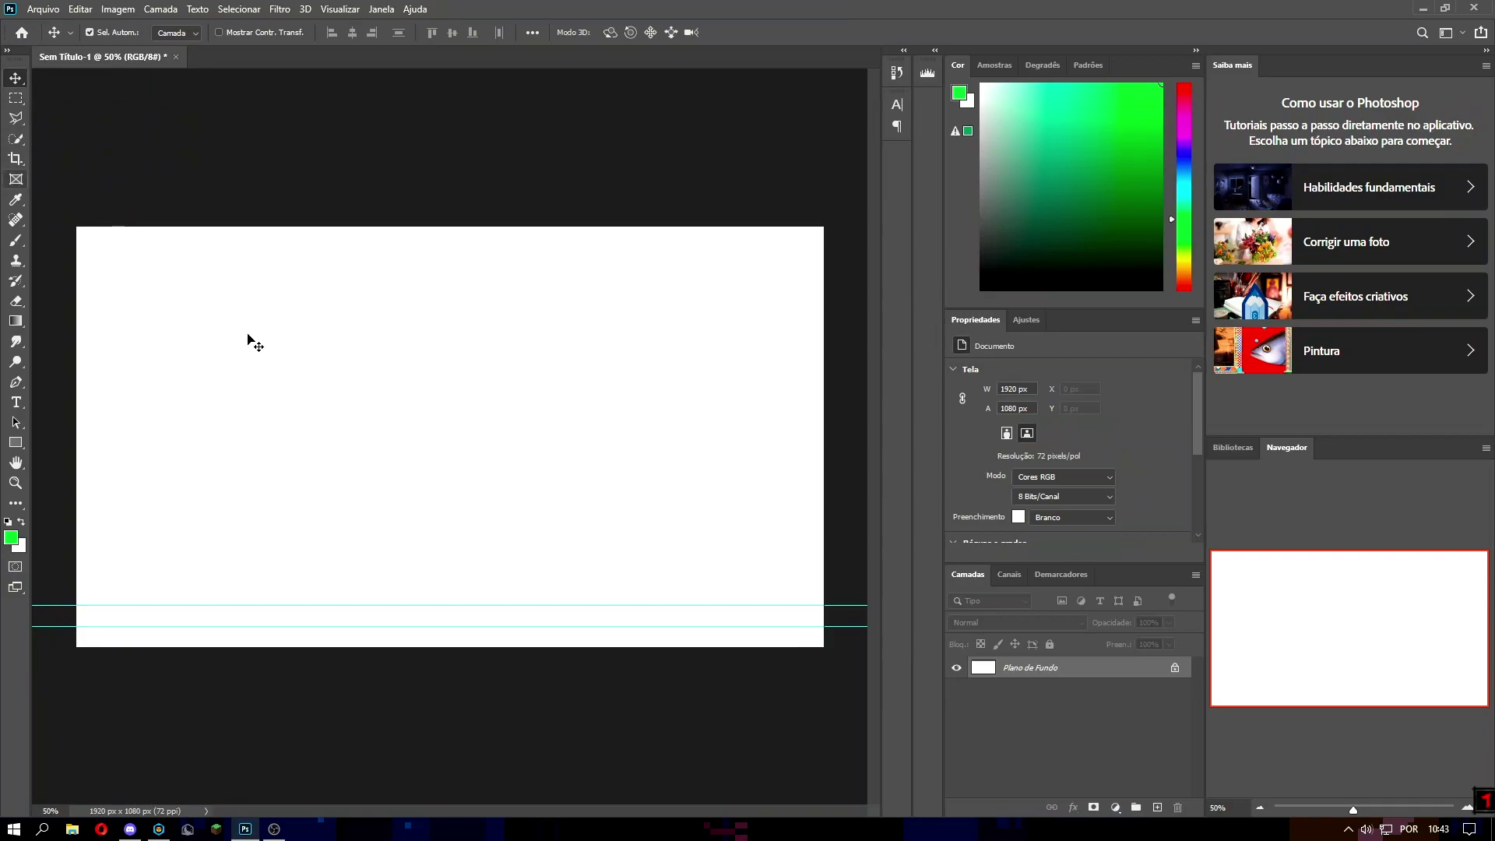
{"action": "left_click_drag", "start_coordinate": [287, 606], "coordinate": [315, 657]}
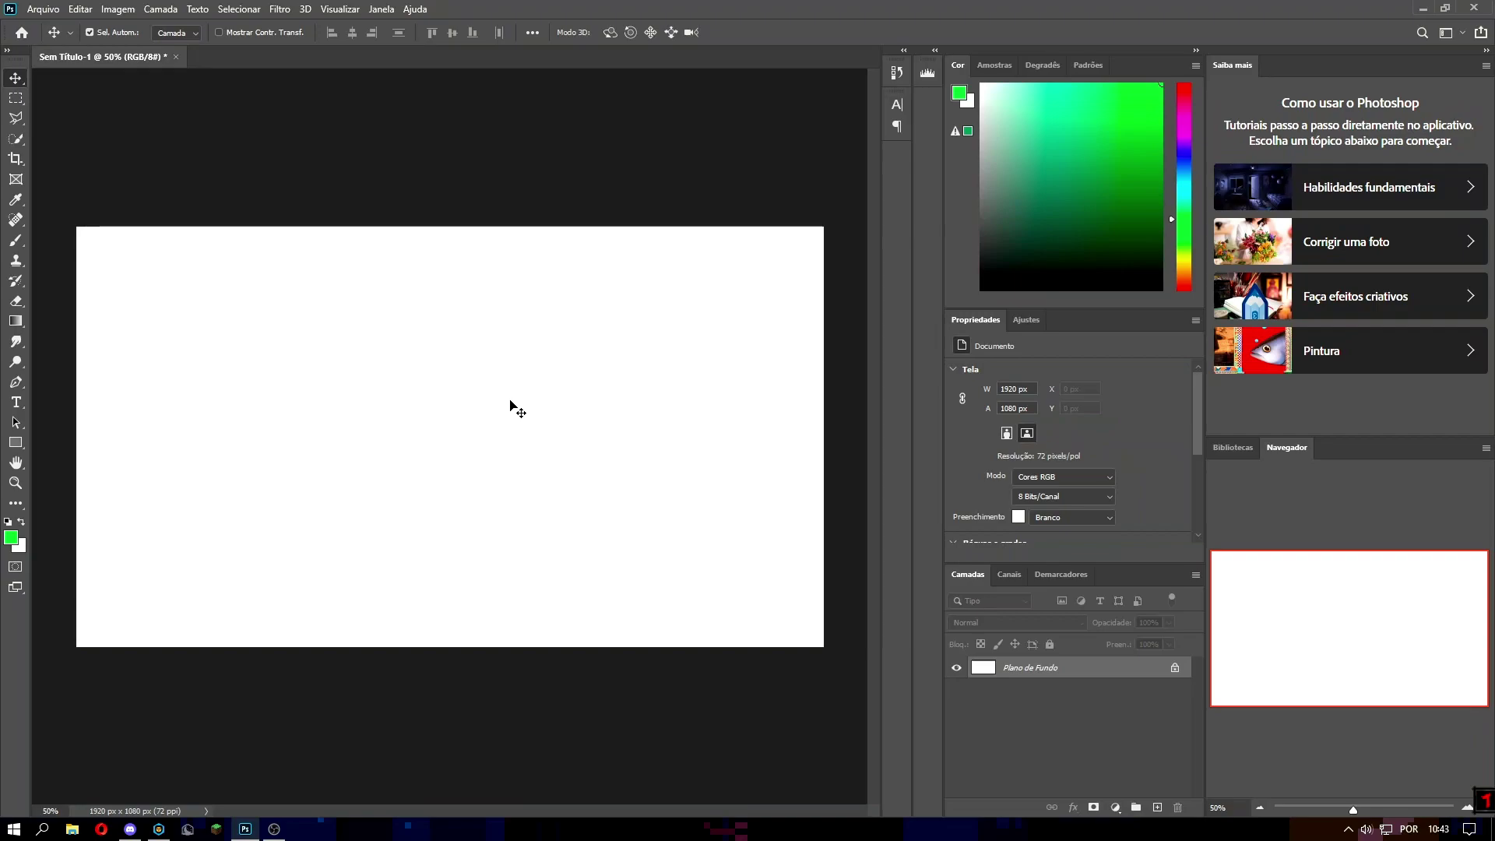
Place "Captura de tela 2023-08-10 104113.png" from the D:\ folder onto the canvas at its default size
{"action": "left_click", "coordinate": [78, 833]}
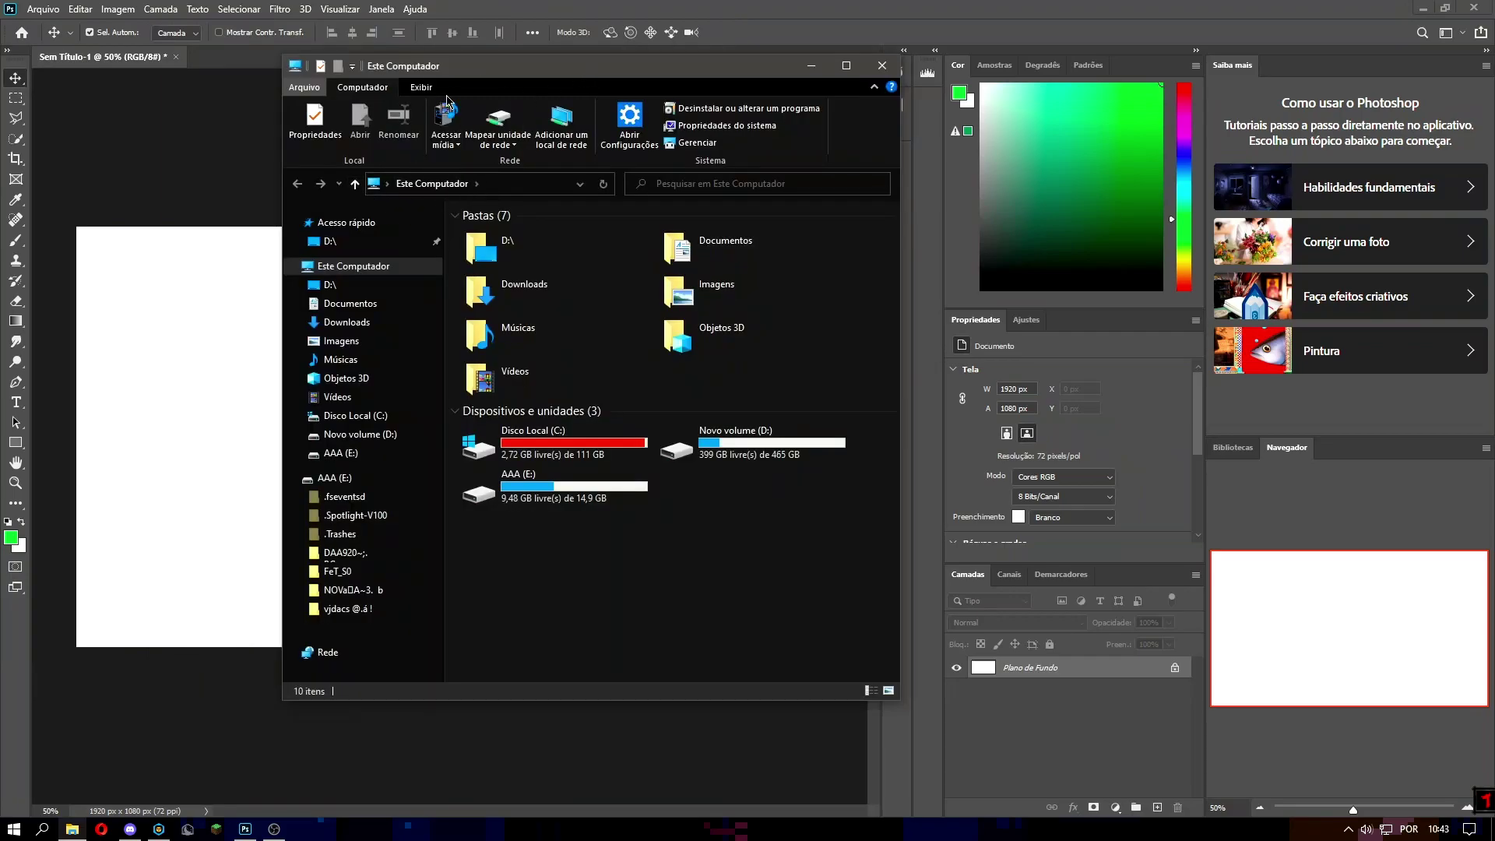
{"action": "left_click", "coordinate": [330, 284]}
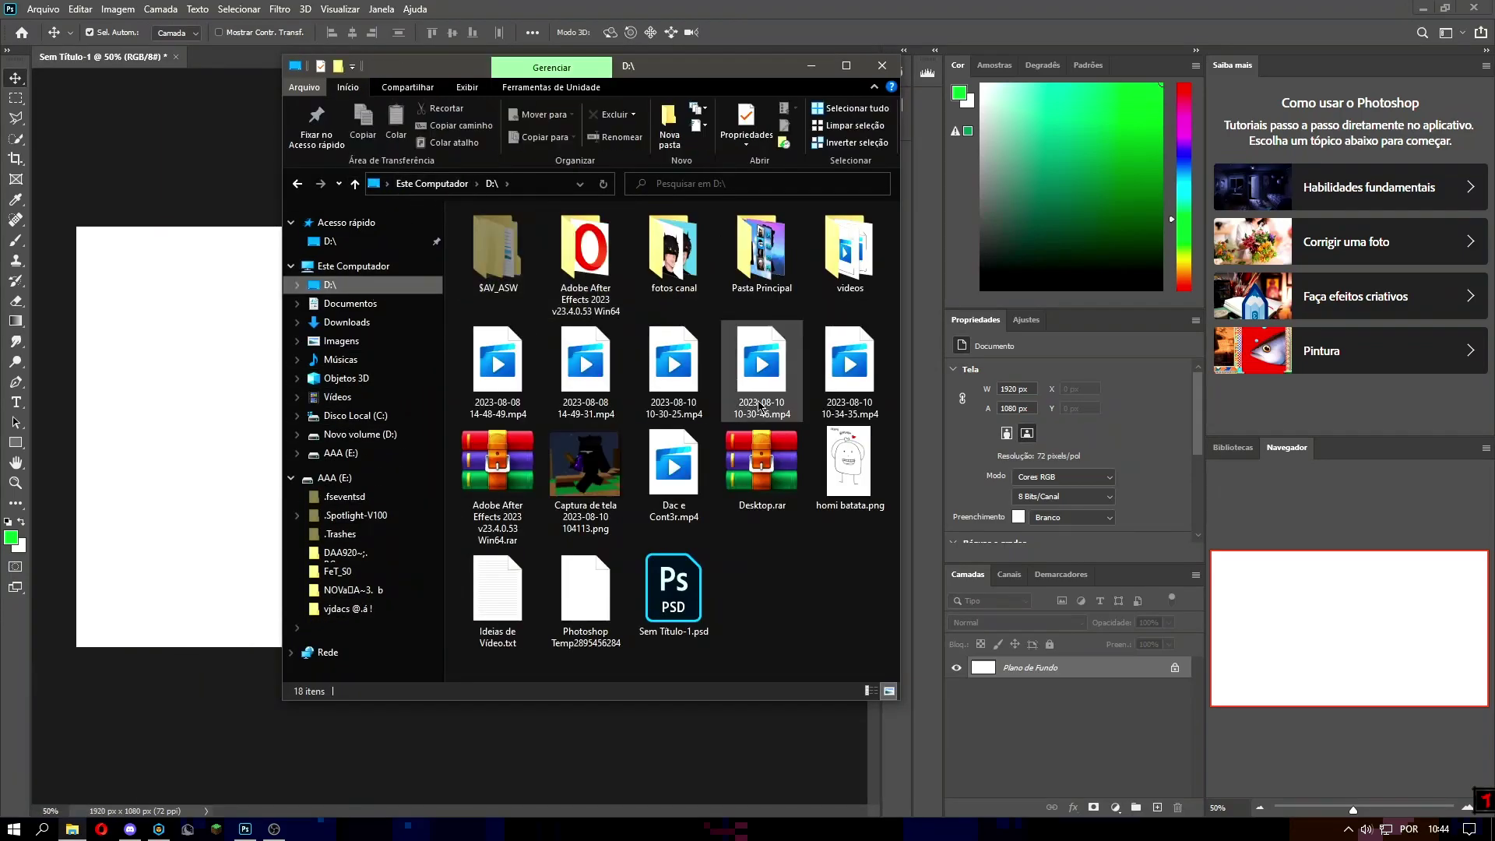
{"action": "left_click", "coordinate": [591, 478]}
{"action": "left_click_drag", "start_coordinate": [599, 486], "coordinate": [91, 393]}
{"action": "left_click_drag", "start_coordinate": [133, 283], "coordinate": [267, 429]}
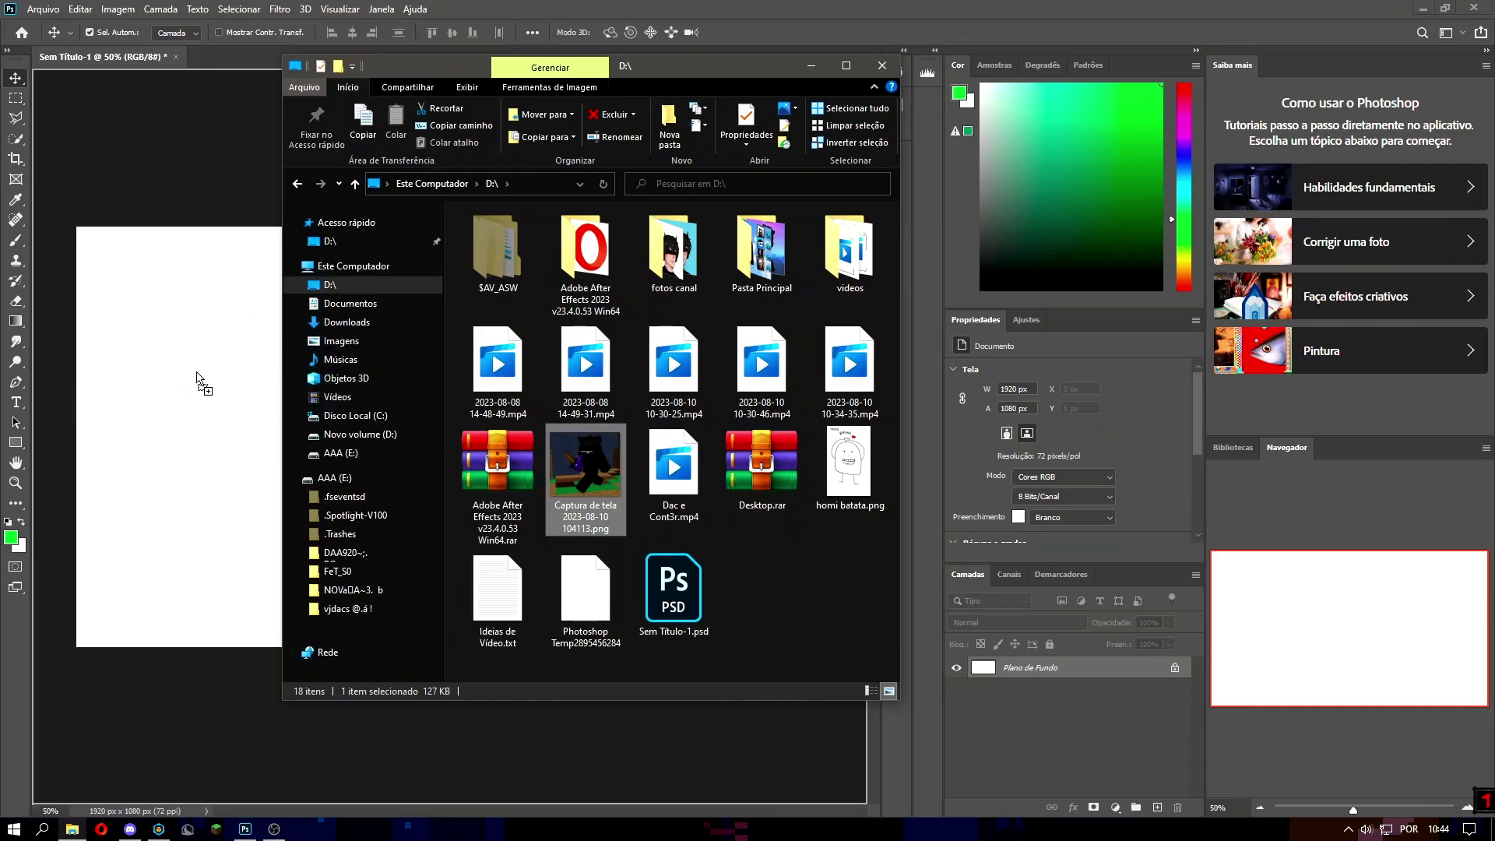
{"action": "left_click_drag", "start_coordinate": [199, 380], "coordinate": [200, 381]}
{"action": "left_click", "coordinate": [17, 79]}
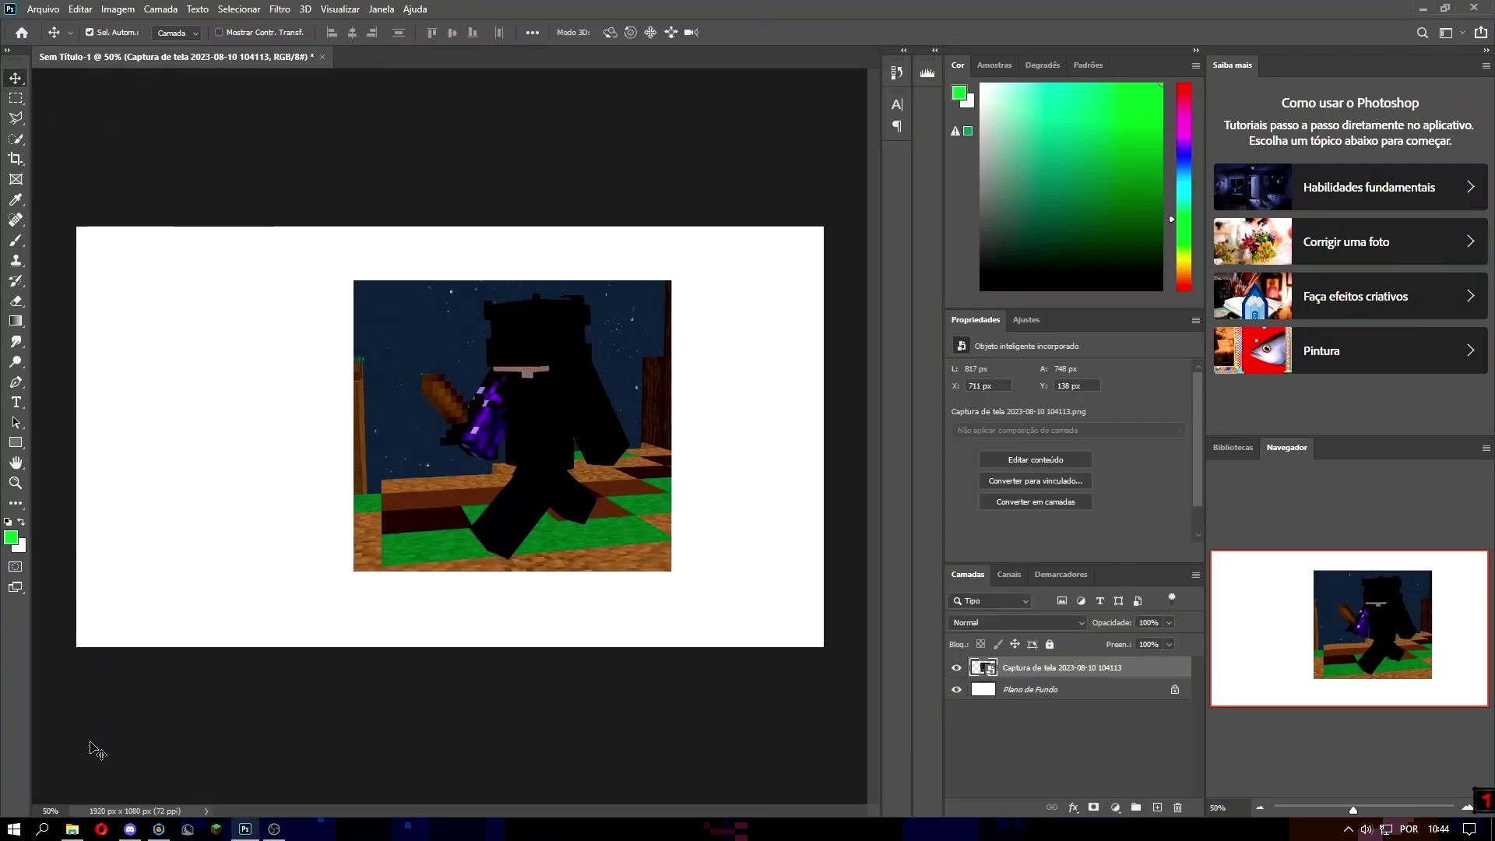
Place the cloudy sky image from the file browser on the canvas, scale it to about 278%, and center it horizontally
{"action": "left_click", "coordinate": [72, 828]}
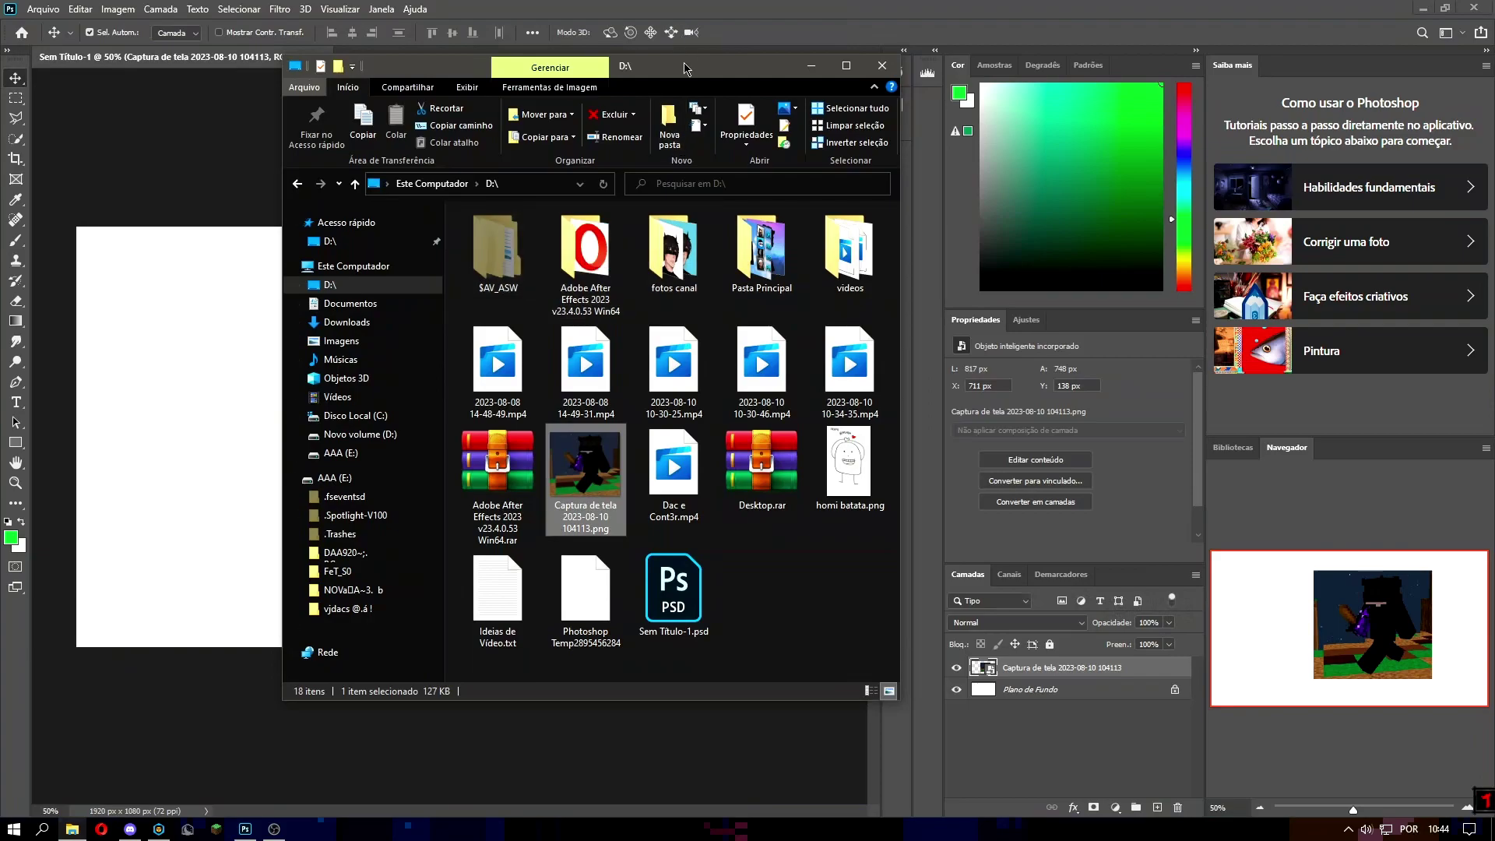
{"action": "left_click", "coordinate": [191, 88]}
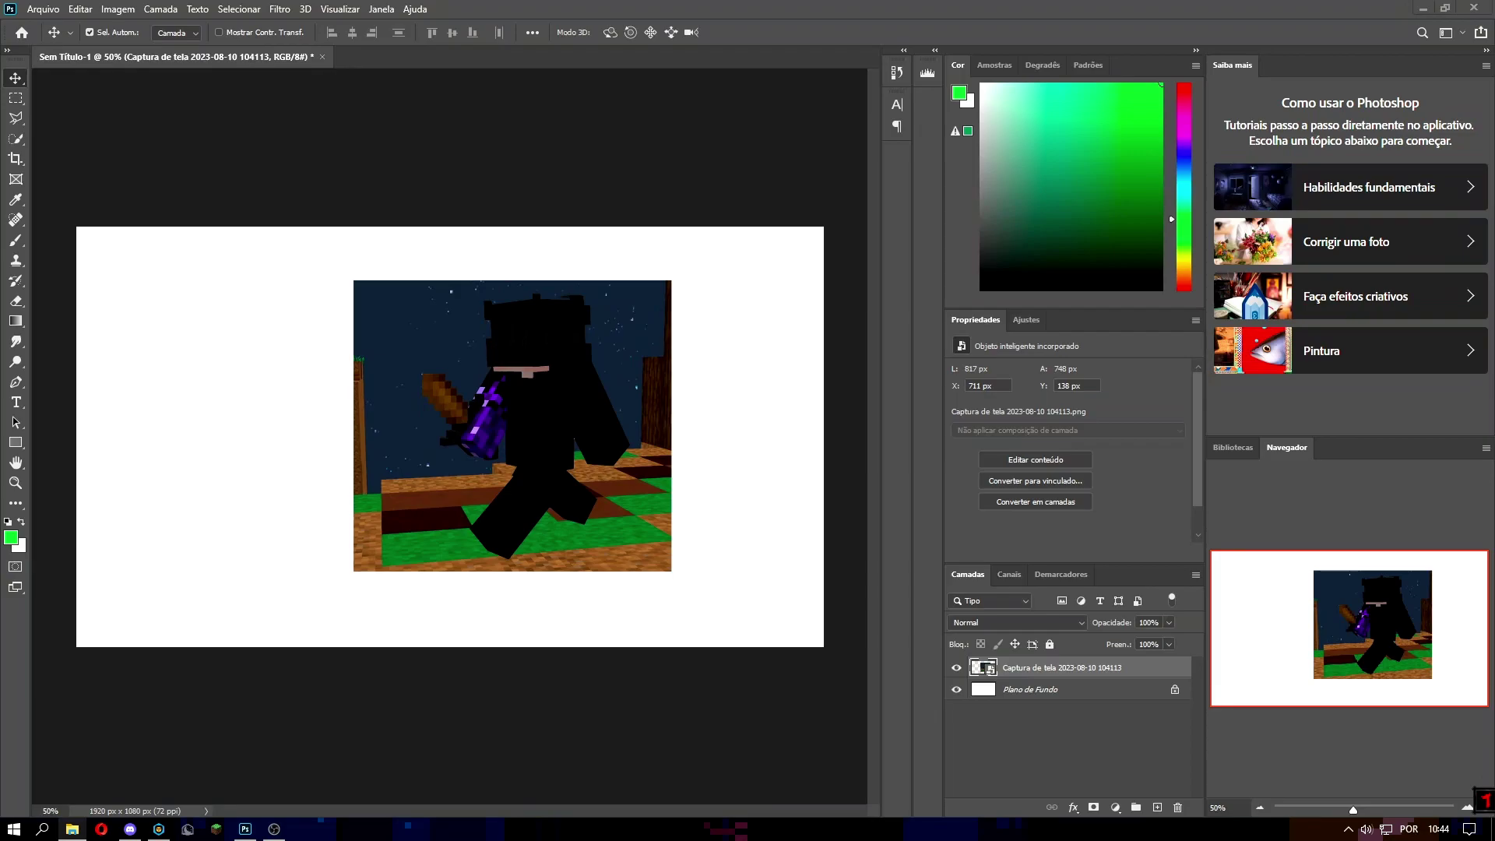
{"action": "left_click_drag", "start_coordinate": [55, 471], "coordinate": [199, 404]}
{"action": "left_click_drag", "start_coordinate": [436, 427], "coordinate": [185, 291]}
{"action": "left_click_drag", "start_coordinate": [165, 177], "coordinate": [749, 675]}
{"action": "left_click_drag", "start_coordinate": [510, 477], "coordinate": [492, 470]}
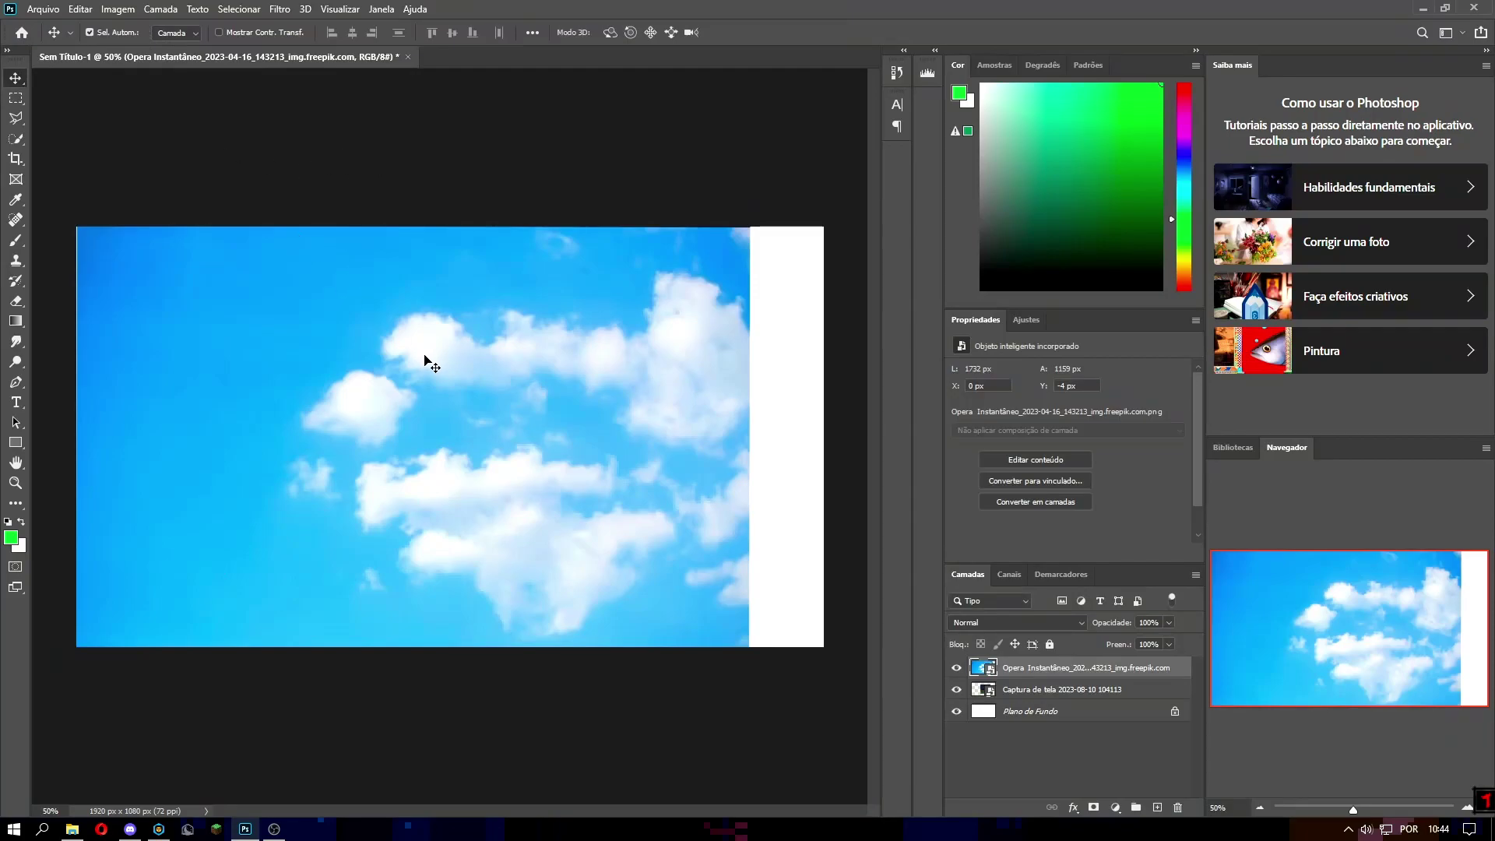
{"action": "left_click_drag", "start_coordinate": [423, 360], "coordinate": [459, 372]}
{"action": "left_click", "coordinate": [384, 200]}
{"action": "left_click", "coordinate": [507, 464]}
Move the character screenshot's layer above the sky image's layer
{"action": "double_click", "coordinate": [1019, 667]}
{"action": "left_click", "coordinate": [1000, 674]}
{"action": "mouse_move", "coordinate": [1021, 672]}
{"action": "left_mouse_down"}
{"action": "mouse_move", "coordinate": [1027, 699]}
{"action": "mouse_move", "coordinate": [1030, 666]}
{"action": "left_mouse_up"}
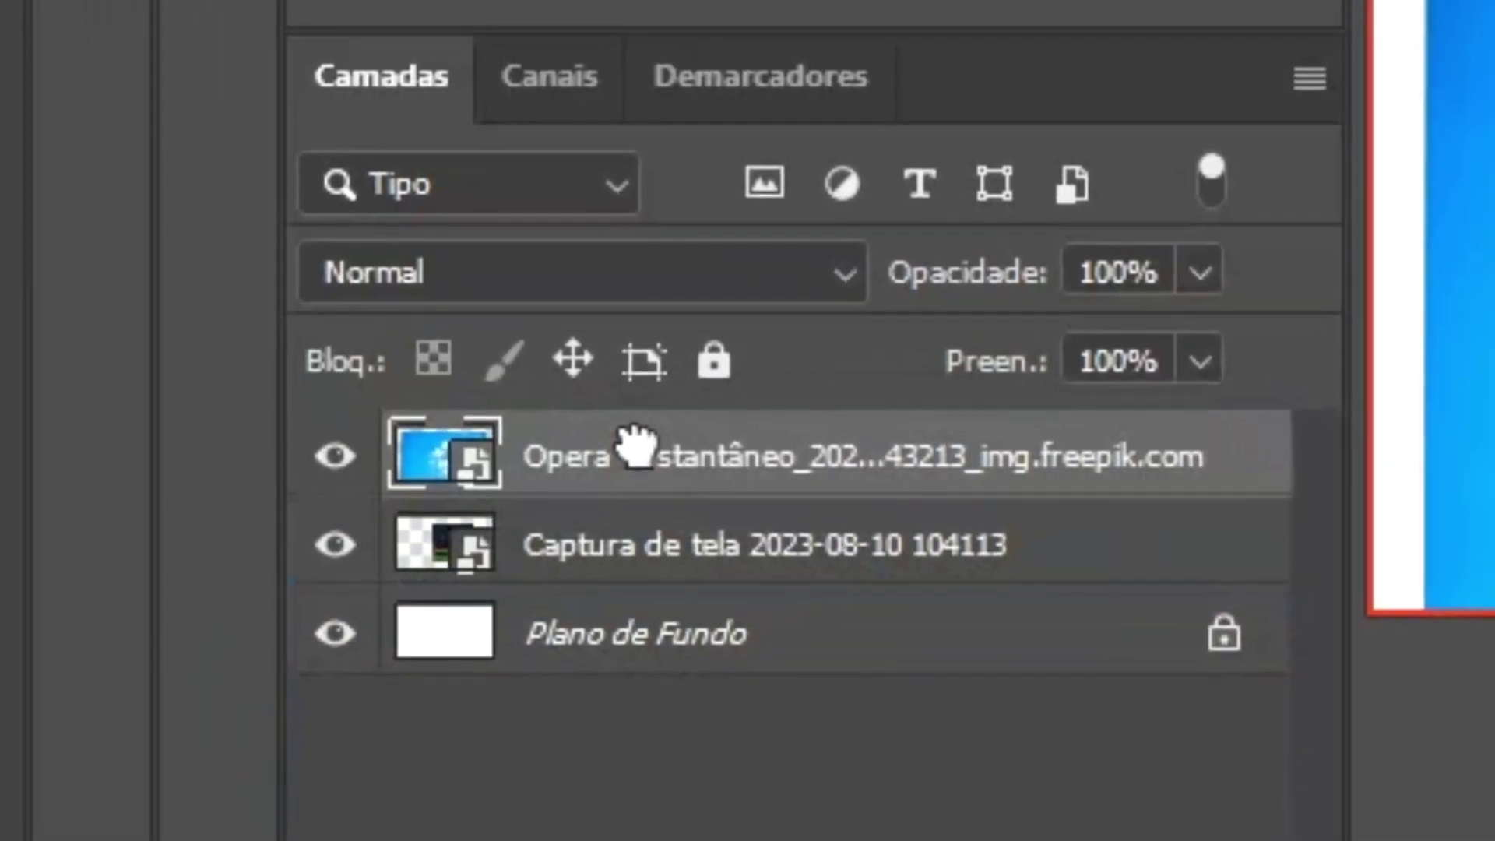
{"action": "left_click_drag", "start_coordinate": [635, 444], "coordinate": [591, 611]}
{"action": "left_click_drag", "start_coordinate": [580, 433], "coordinate": [612, 439]}
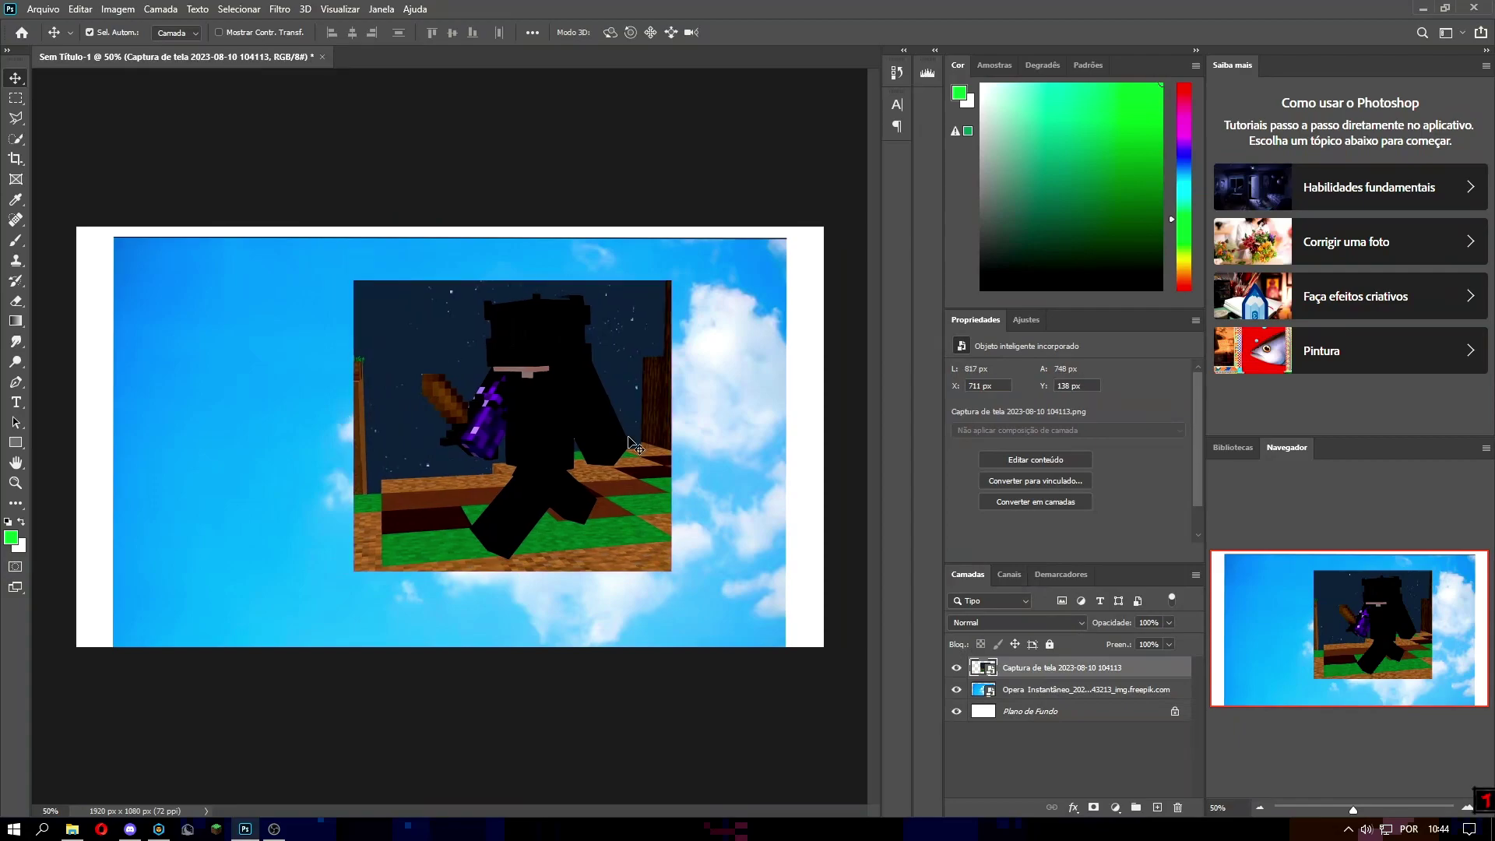
Scale the sky image to about 320% so it covers the whole canvas
{"action": "left_click", "coordinate": [1029, 693]}
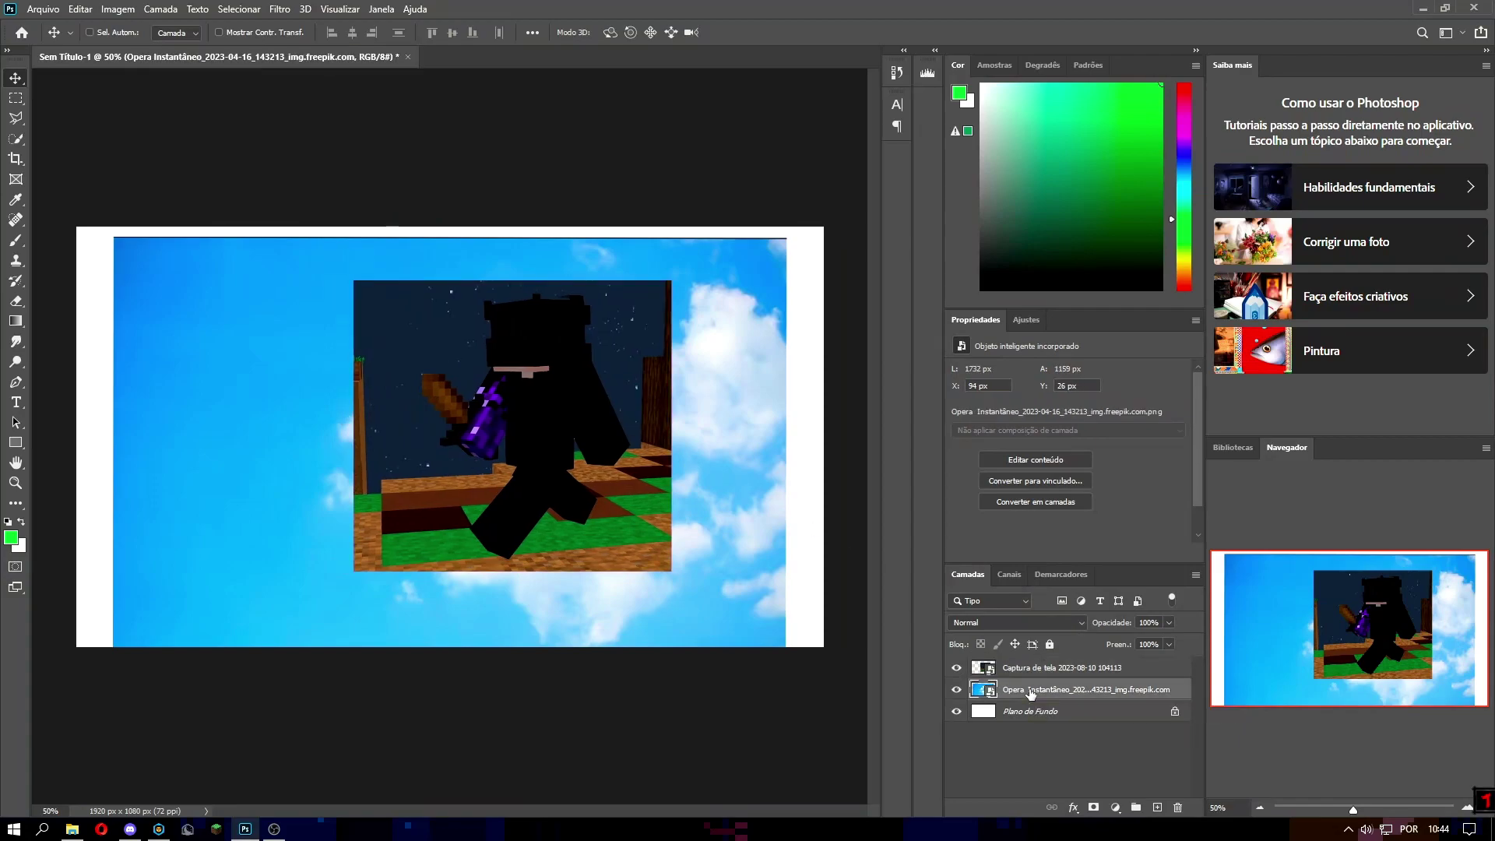
{"action": "key", "text": "ctrl+t"}
{"action": "left_click_drag", "start_coordinate": [732, 523], "coordinate": [681, 497]}
{"action": "left_click_drag", "start_coordinate": [735, 661], "coordinate": [837, 724]}
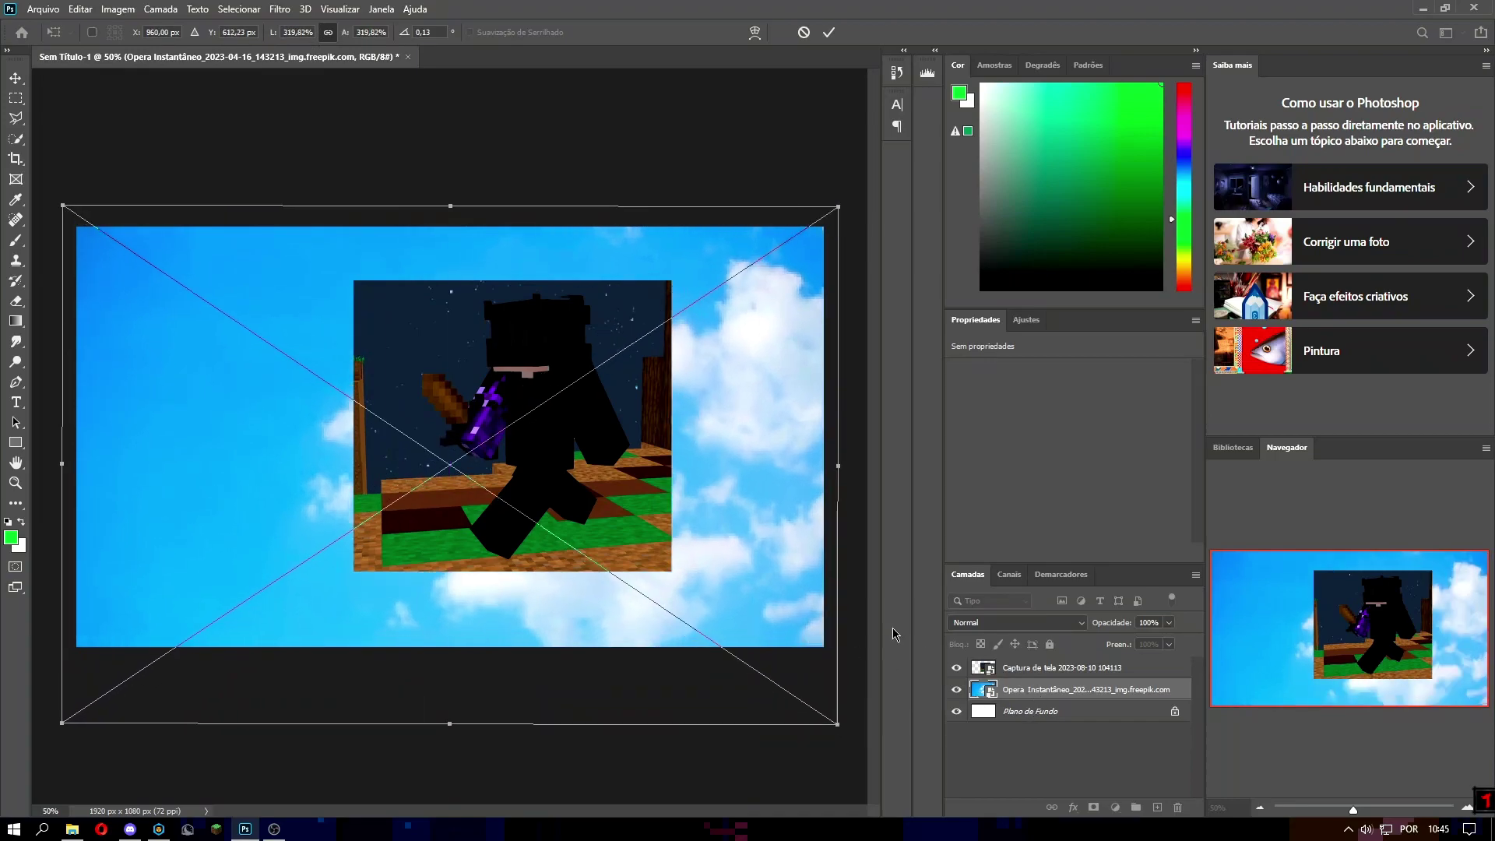
Try mirroring the sky image horizontally, and mirror it back to its original orientation
{"action": "right_click", "coordinate": [136, 390]}
{"action": "left_click", "coordinate": [196, 631]}
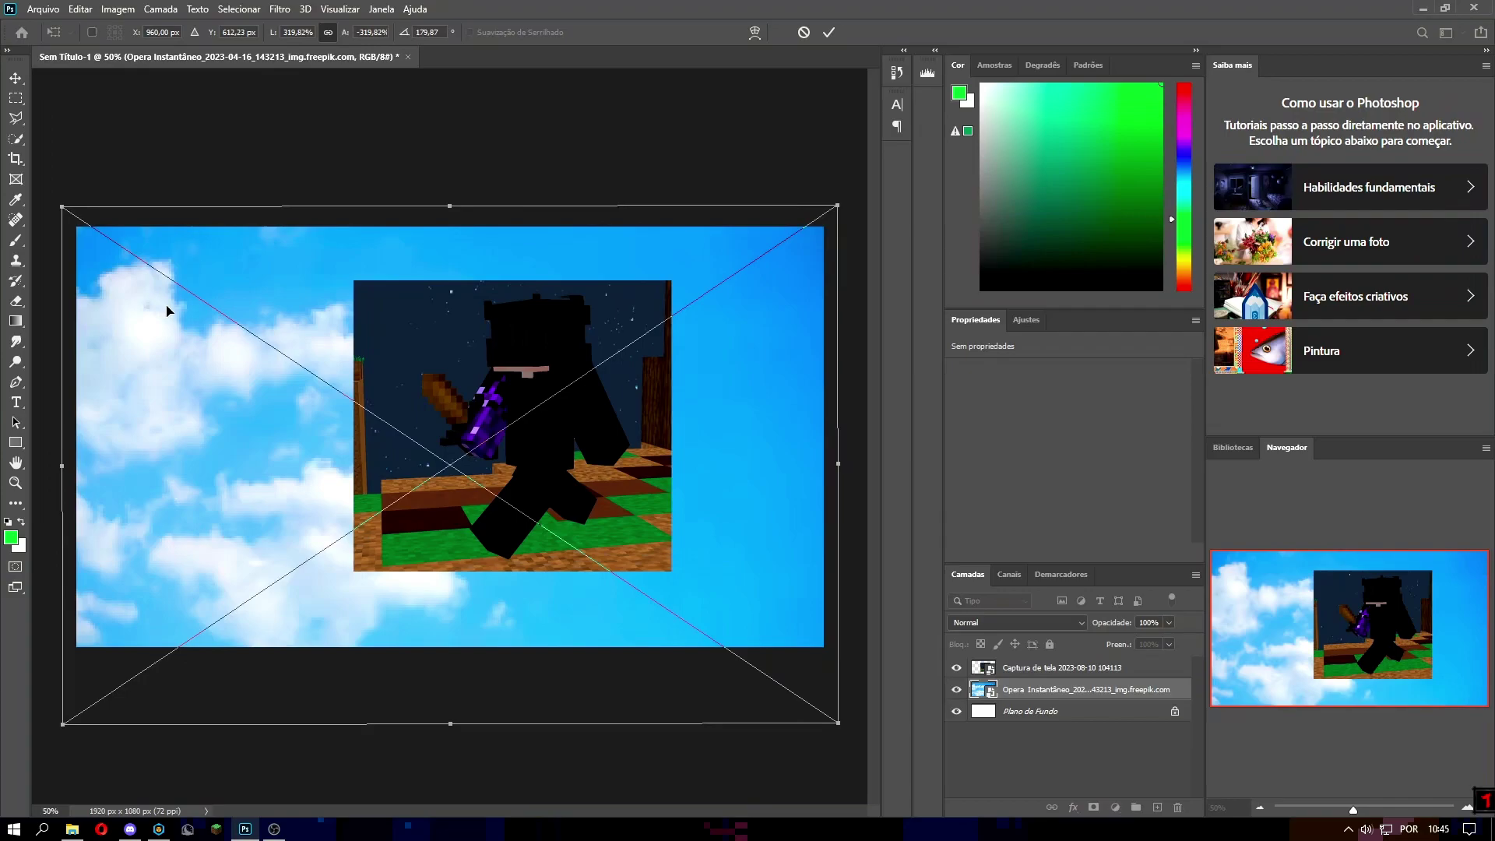
{"action": "right_click", "coordinate": [148, 268]}
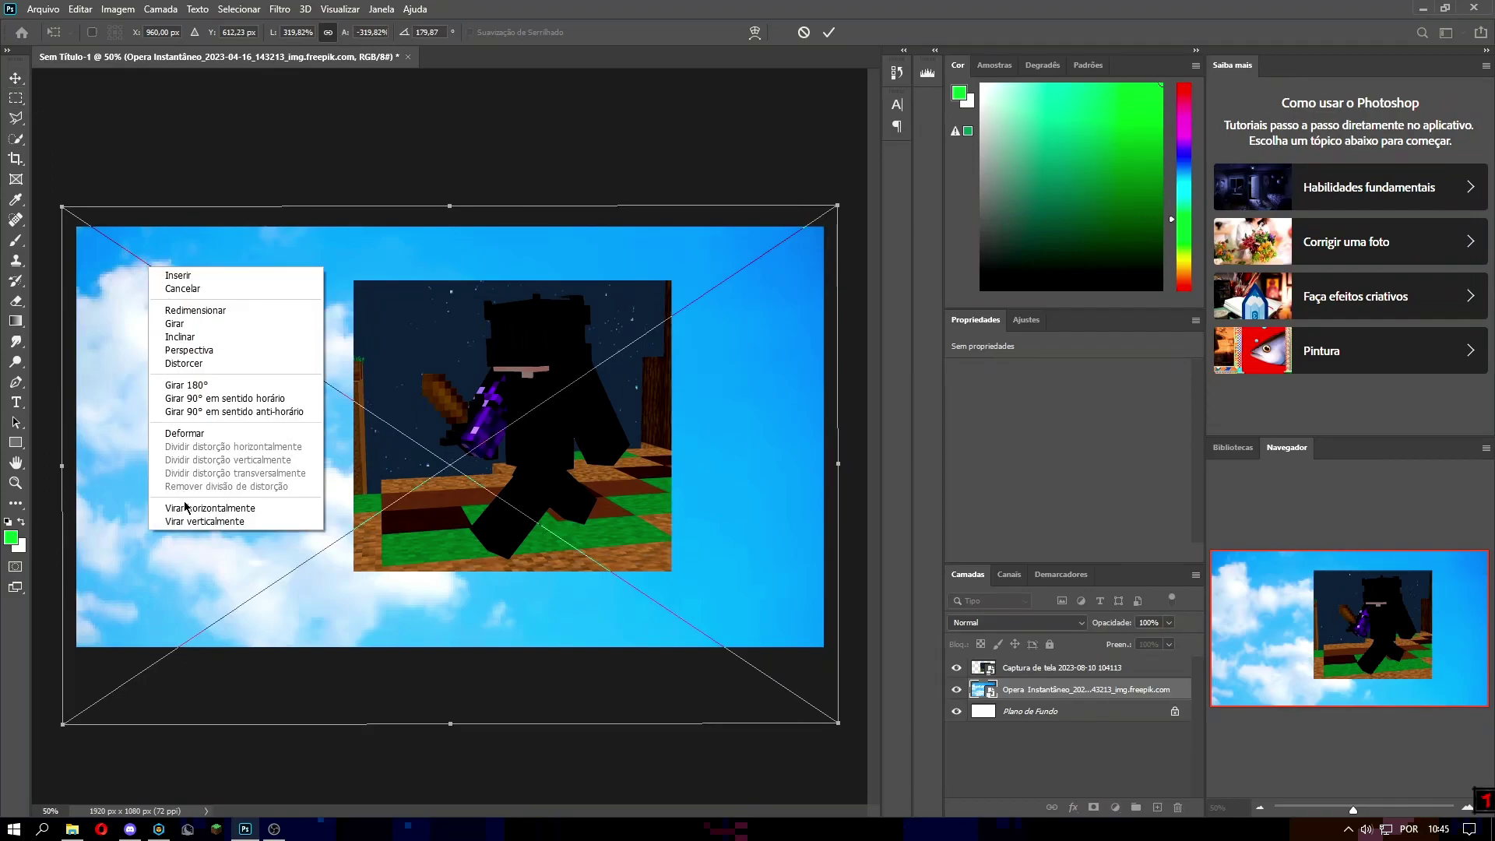
{"action": "left_click", "coordinate": [189, 507]}
Apply the sky transform, and enlarge the character screenshot to about 153% near the canvas center
{"action": "left_click", "coordinate": [14, 82]}
{"action": "left_click_drag", "start_coordinate": [610, 428], "coordinate": [534, 439]}
{"action": "key", "text": "ctrl+t"}
{"action": "left_click_drag", "start_coordinate": [596, 291], "coordinate": [652, 310]}
{"action": "left_click_drag", "start_coordinate": [670, 255], "coordinate": [687, 232]}
{"action": "left_click_drag", "start_coordinate": [628, 326], "coordinate": [627, 311]}
{"action": "left_click_drag", "start_coordinate": [692, 606], "coordinate": [745, 659]}
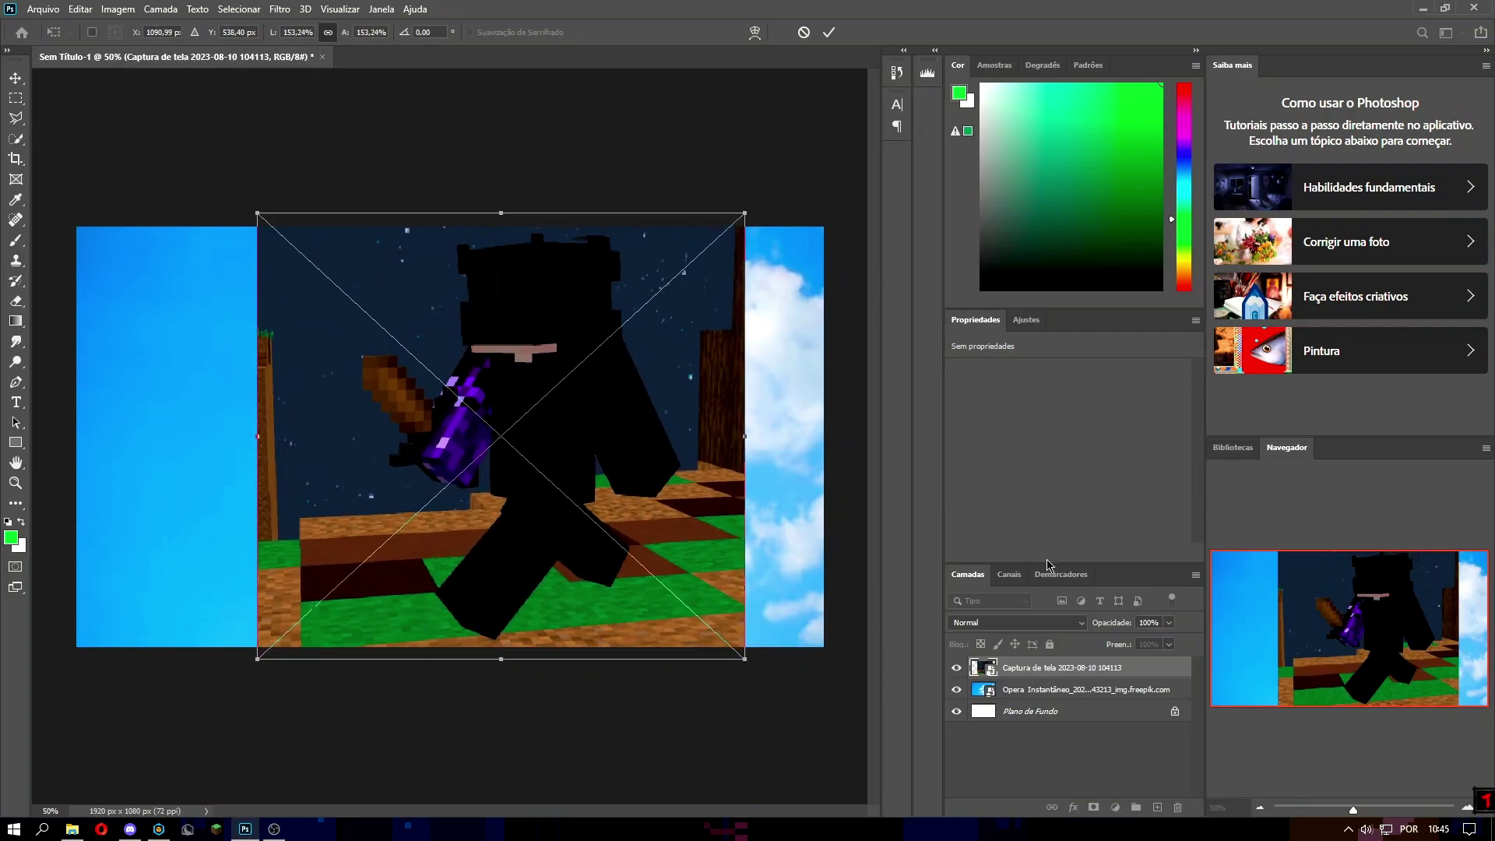
{"action": "left_click_drag", "start_coordinate": [1353, 809], "coordinate": [1381, 814]}
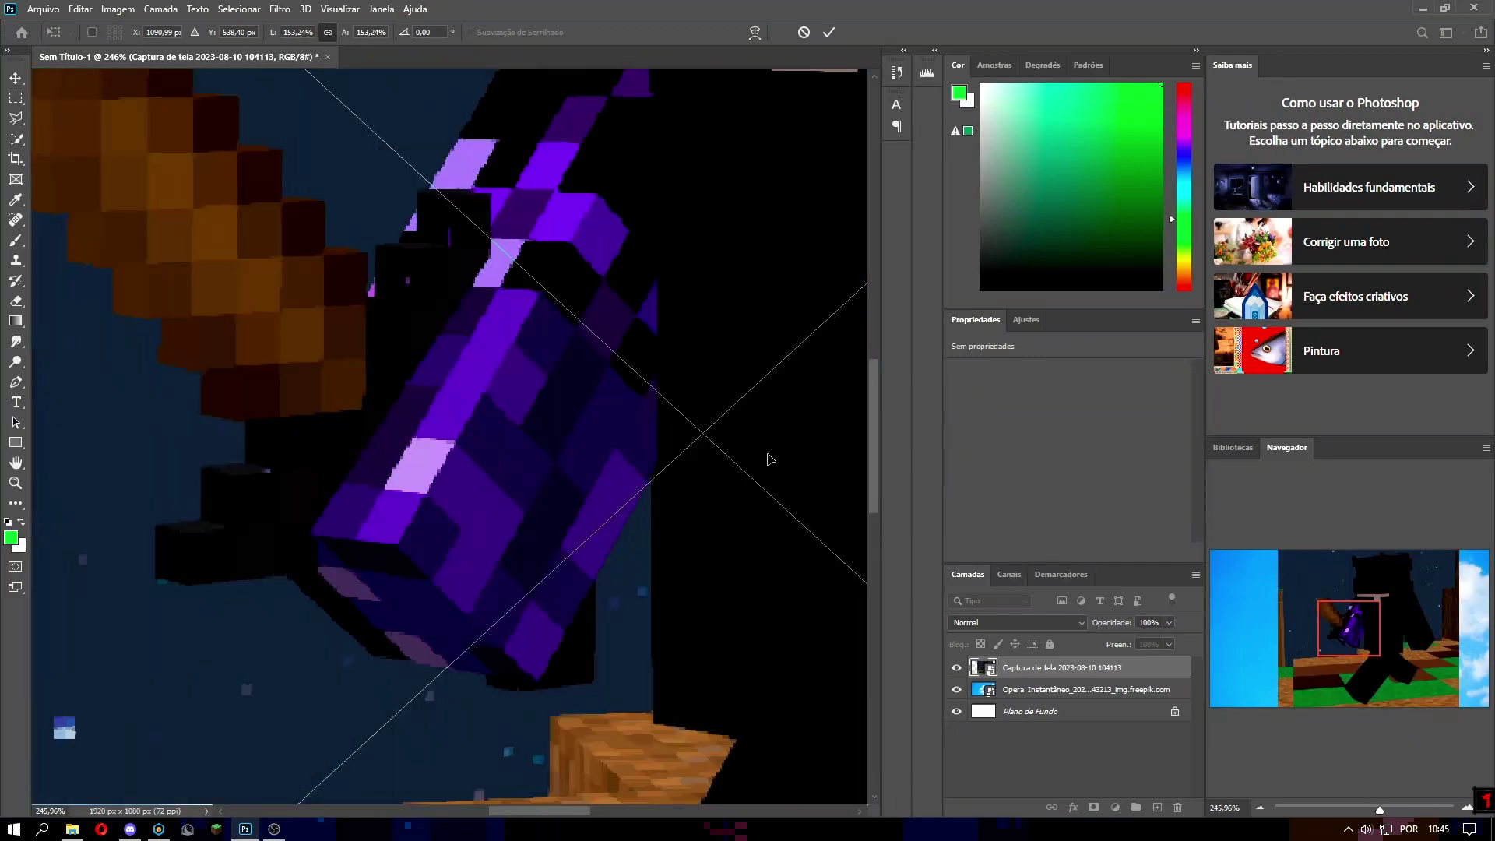
{"action": "left_click", "coordinate": [1087, 64]}
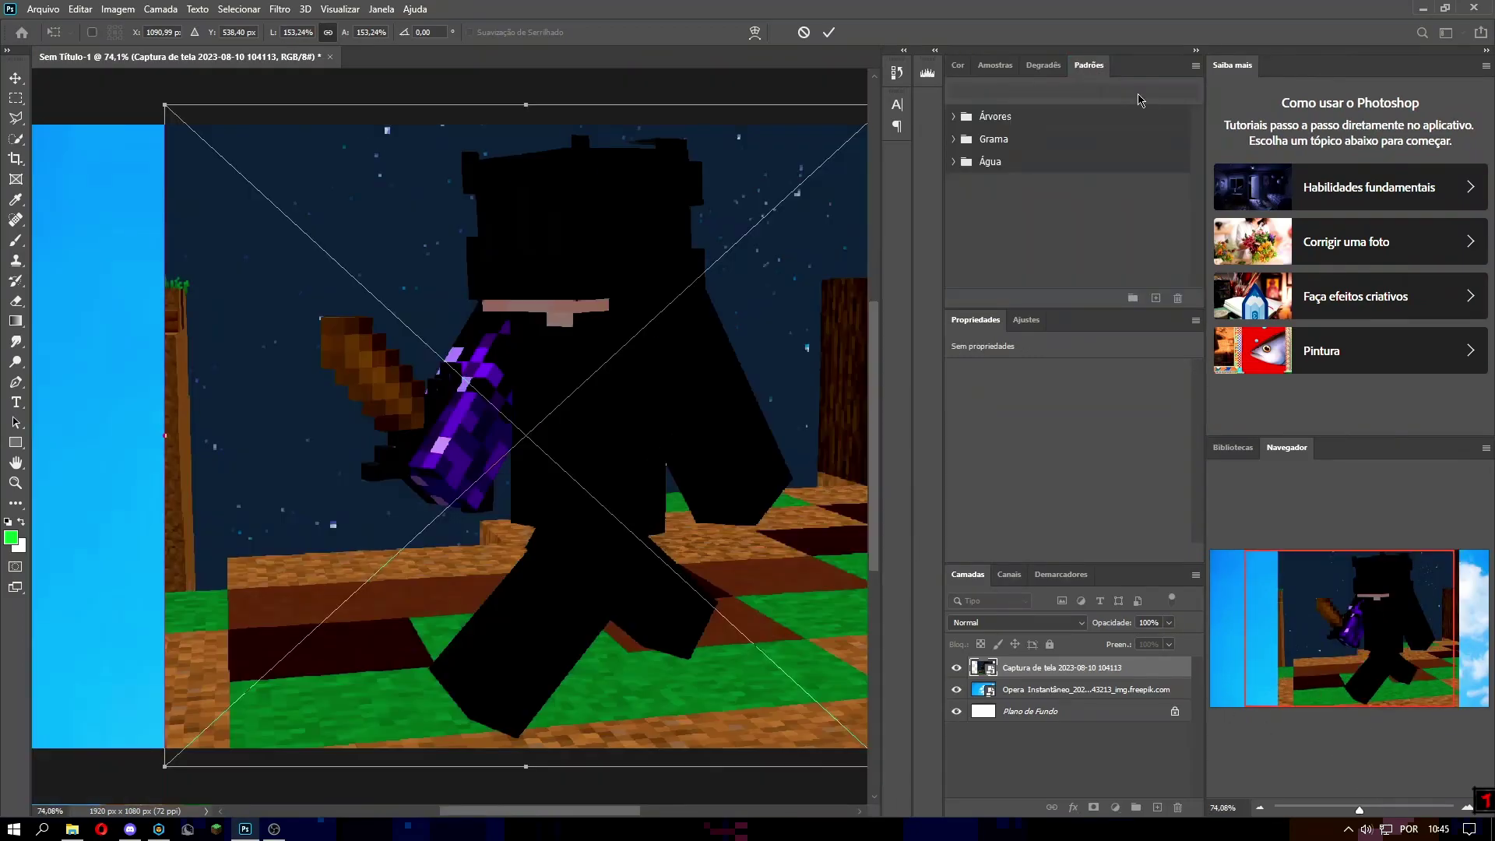
{"action": "left_click", "coordinate": [958, 65]}
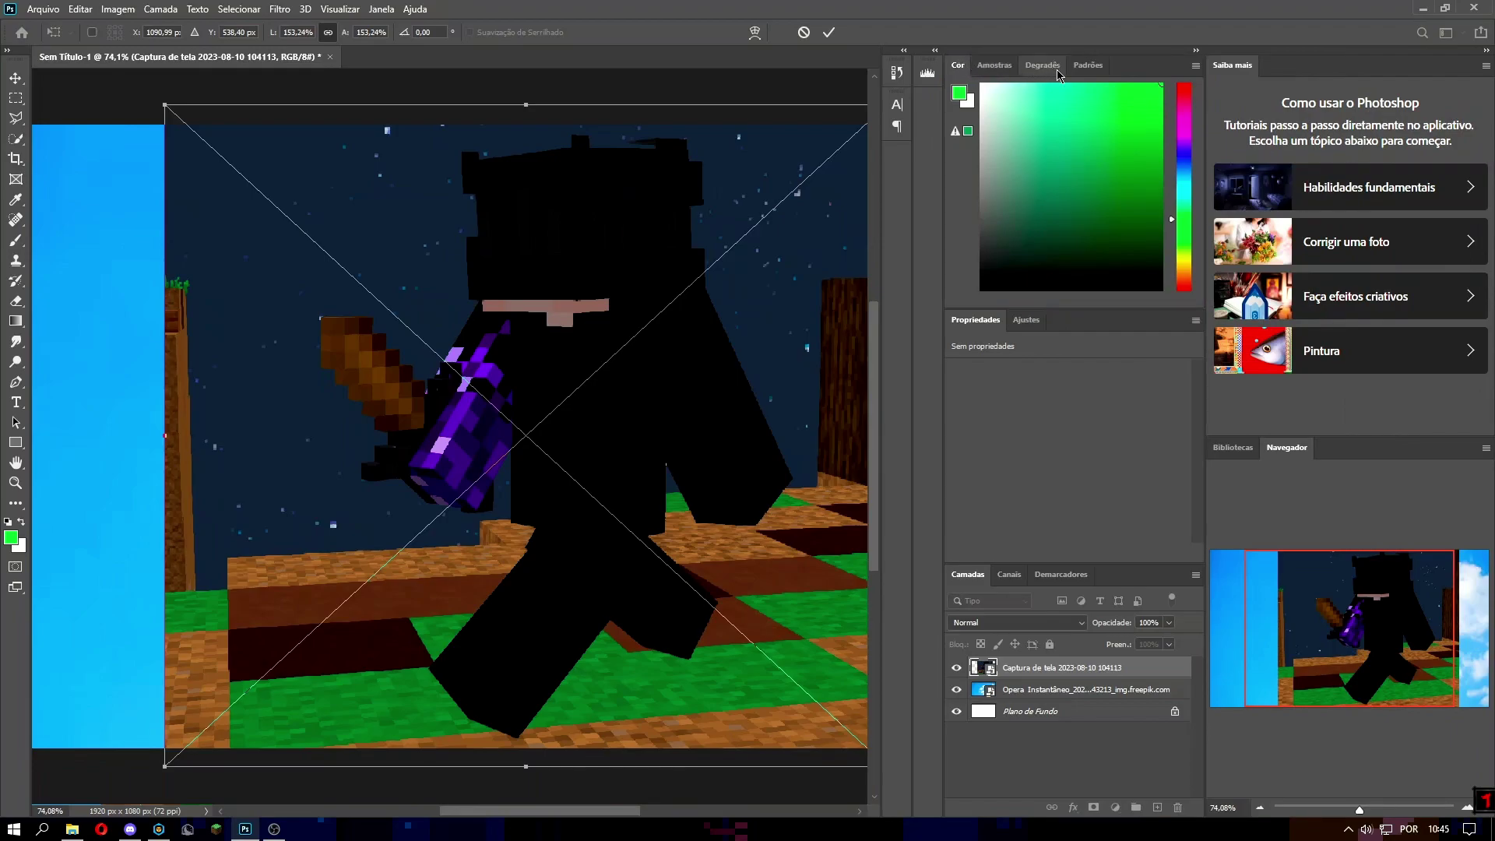
{"action": "mouse_move", "coordinate": [1287, 450]}
{"action": "left_mouse_down"}
{"action": "mouse_move", "coordinate": [1308, 433]}
{"action": "mouse_move", "coordinate": [1167, 335]}
{"action": "mouse_move", "coordinate": [1074, 78]}
{"action": "mouse_move", "coordinate": [1130, 68]}
{"action": "mouse_move", "coordinate": [1012, 315]}
{"action": "mouse_move", "coordinate": [1215, 303]}
{"action": "mouse_move", "coordinate": [1286, 455]}
{"action": "left_mouse_up"}
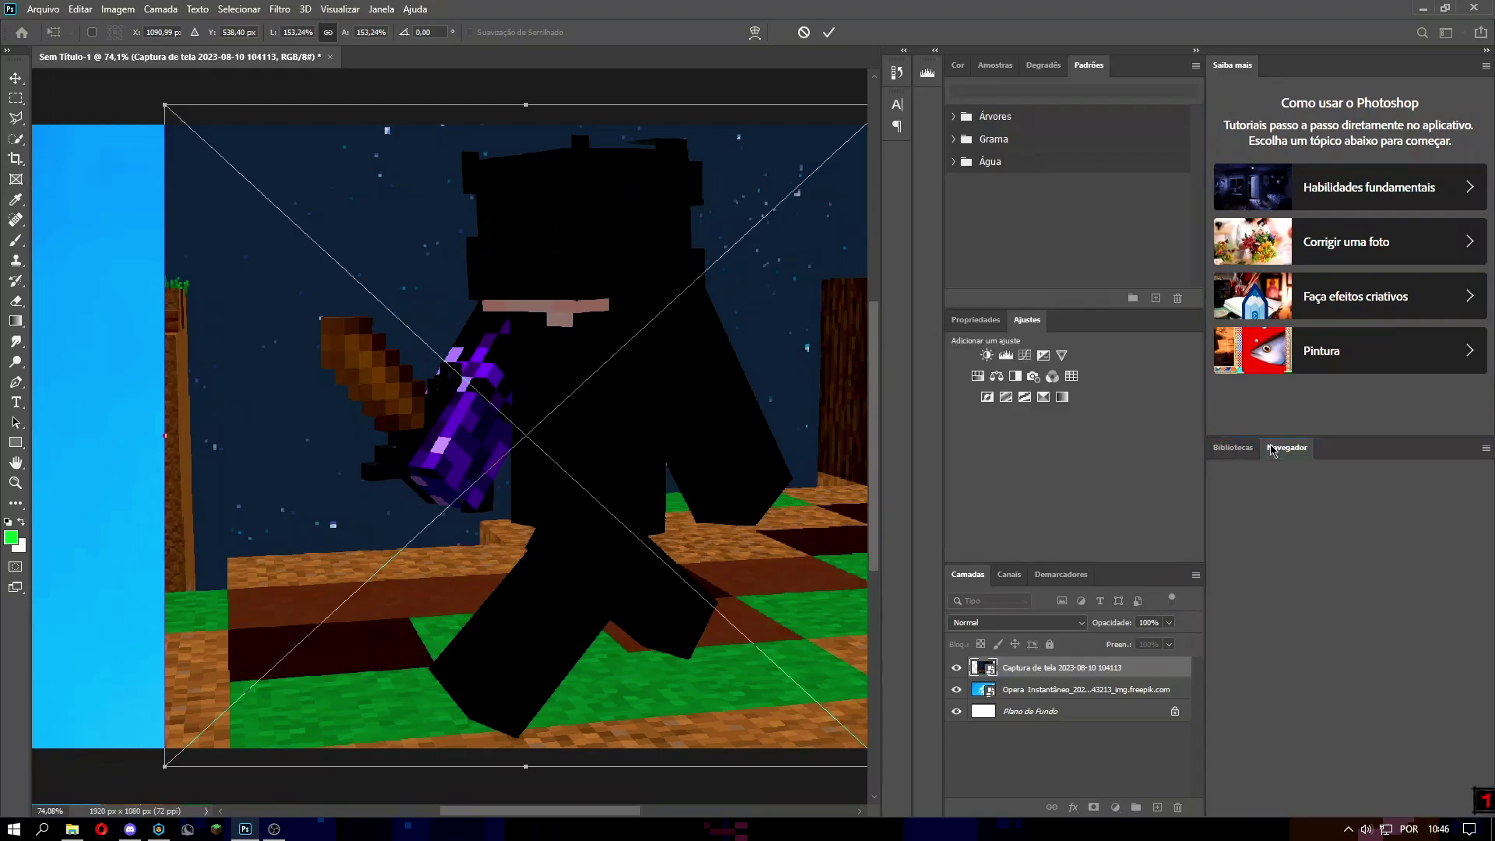
{"action": "left_click", "coordinate": [962, 316]}
{"action": "mouse_move", "coordinate": [1361, 600]}
{"action": "left_mouse_down"}
{"action": "mouse_move", "coordinate": [1394, 604]}
{"action": "mouse_move", "coordinate": [1378, 607]}
{"action": "left_mouse_up"}
{"action": "left_click_drag", "start_coordinate": [1359, 810], "coordinate": [1353, 809]}
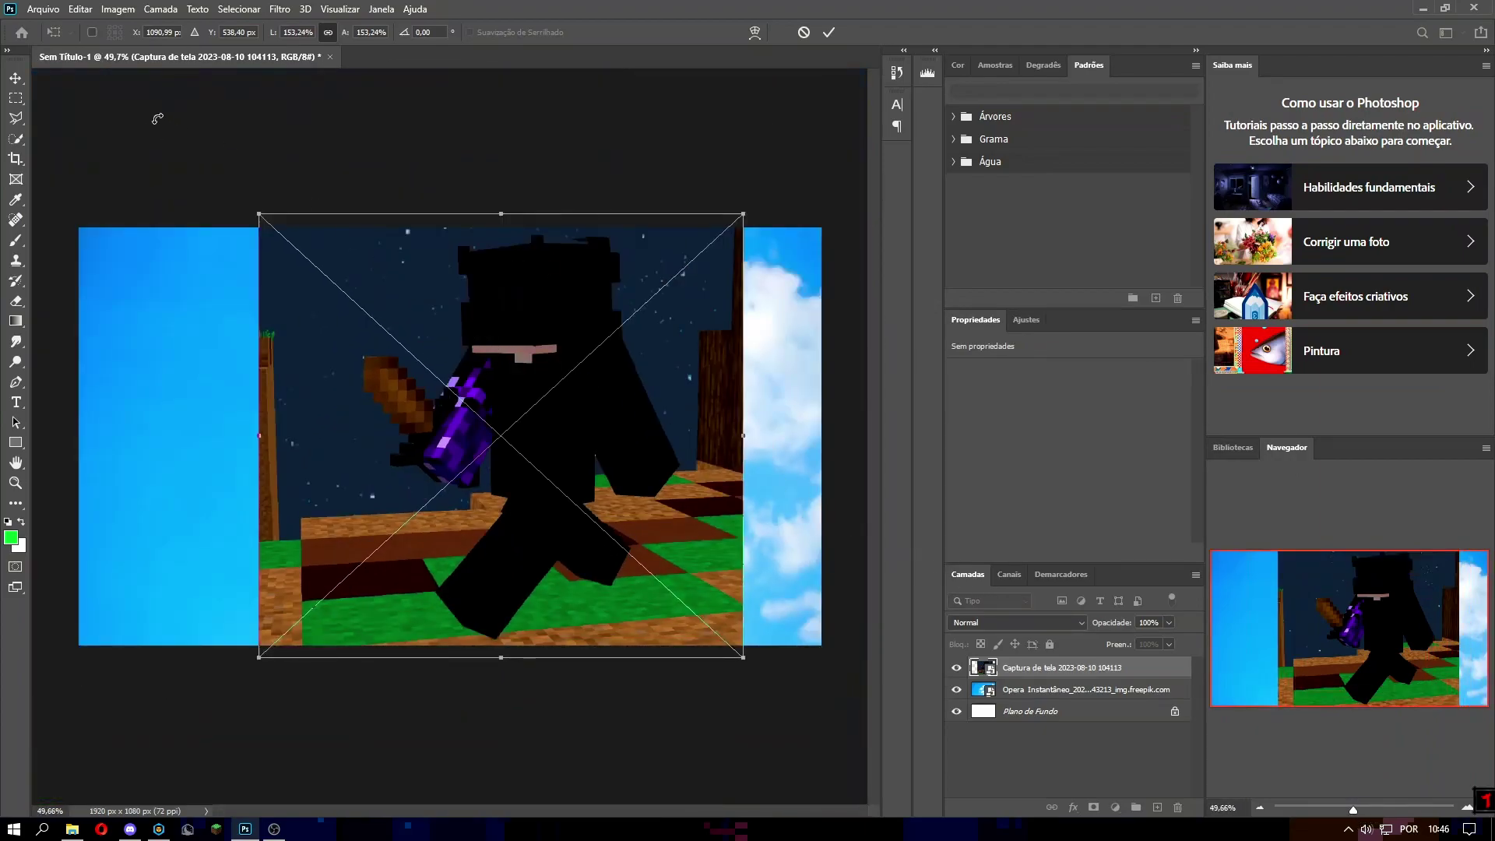
Apply the character screenshot's enlargement and shift it slightly to the left
{"action": "left_click", "coordinate": [20, 82]}
{"action": "left_click_drag", "start_coordinate": [387, 301], "coordinate": [372, 300]}
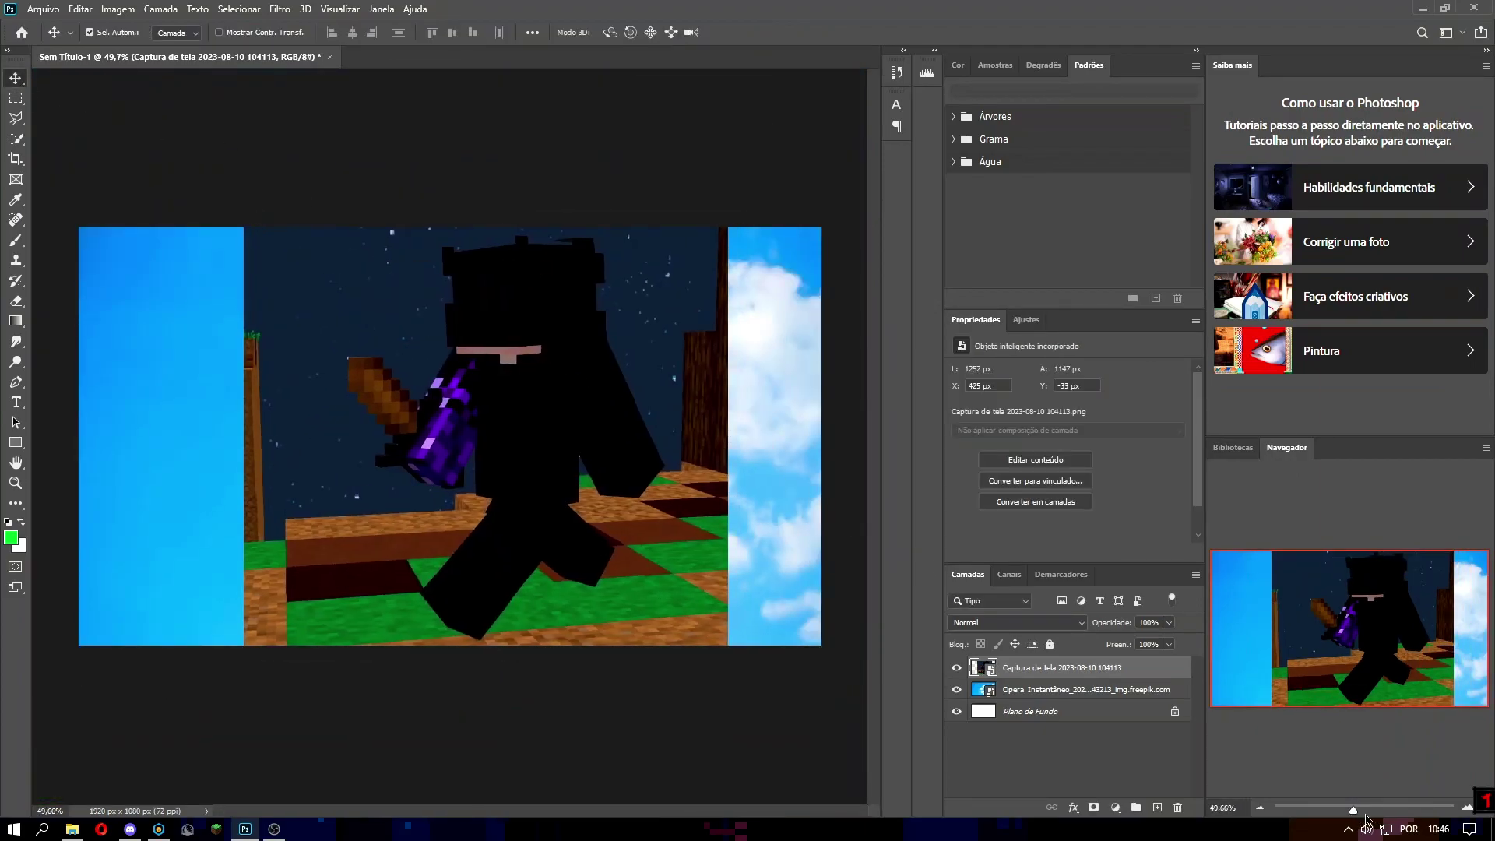
With the Polygonal Lasso tool, start an outline at the character's hand and trace the wooden sword's stepped lower edge
{"action": "left_click_drag", "start_coordinate": [1353, 807], "coordinate": [1398, 808]}
{"action": "left_click_drag", "start_coordinate": [554, 810], "coordinate": [502, 810]}
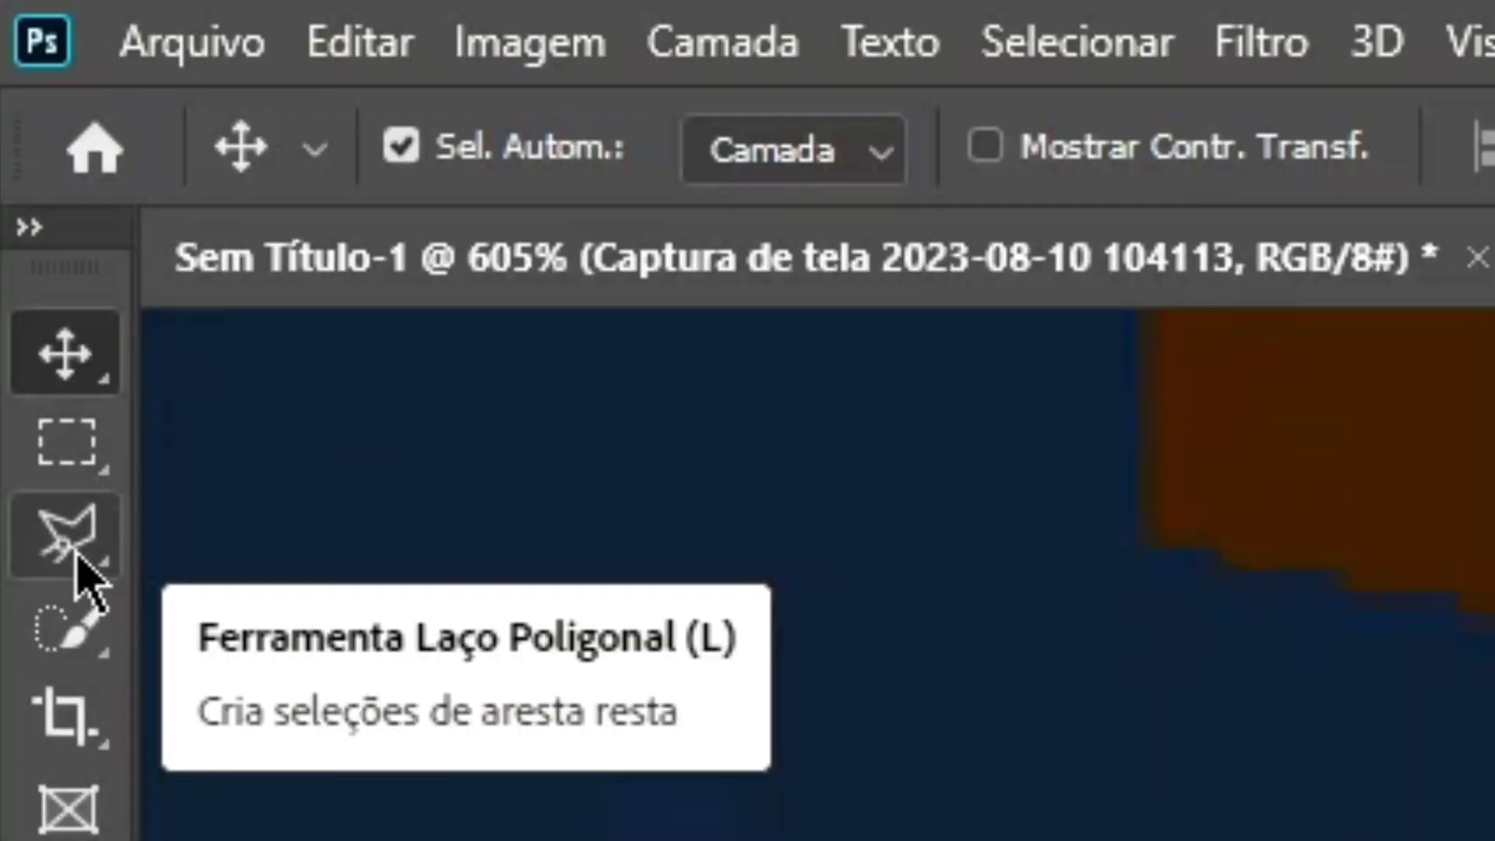
{"action": "left_click", "coordinate": [84, 576]}
{"action": "right_click", "coordinate": [78, 555]}
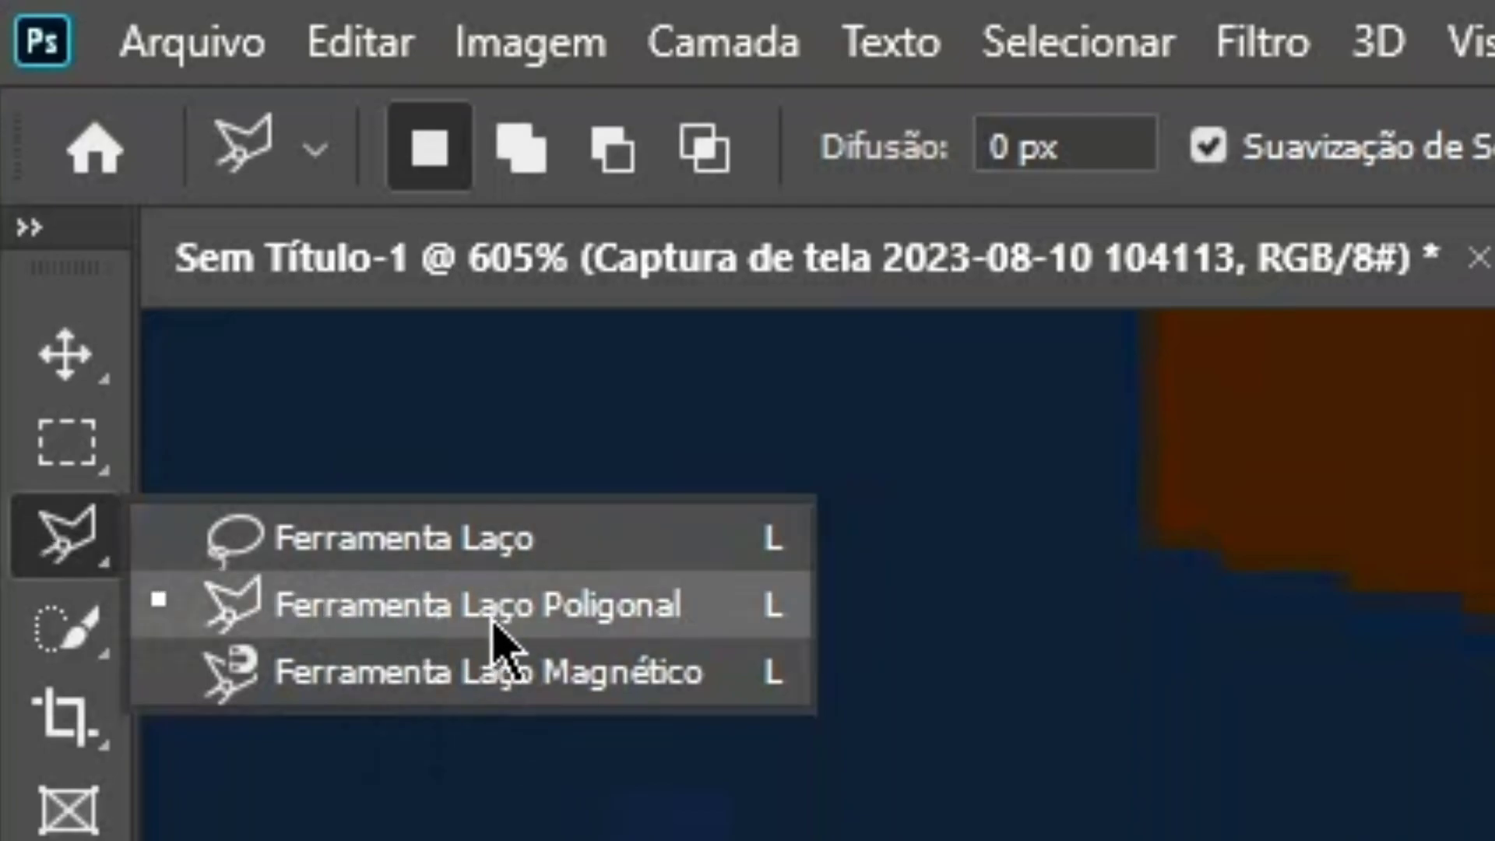
{"action": "left_click", "coordinate": [604, 611]}
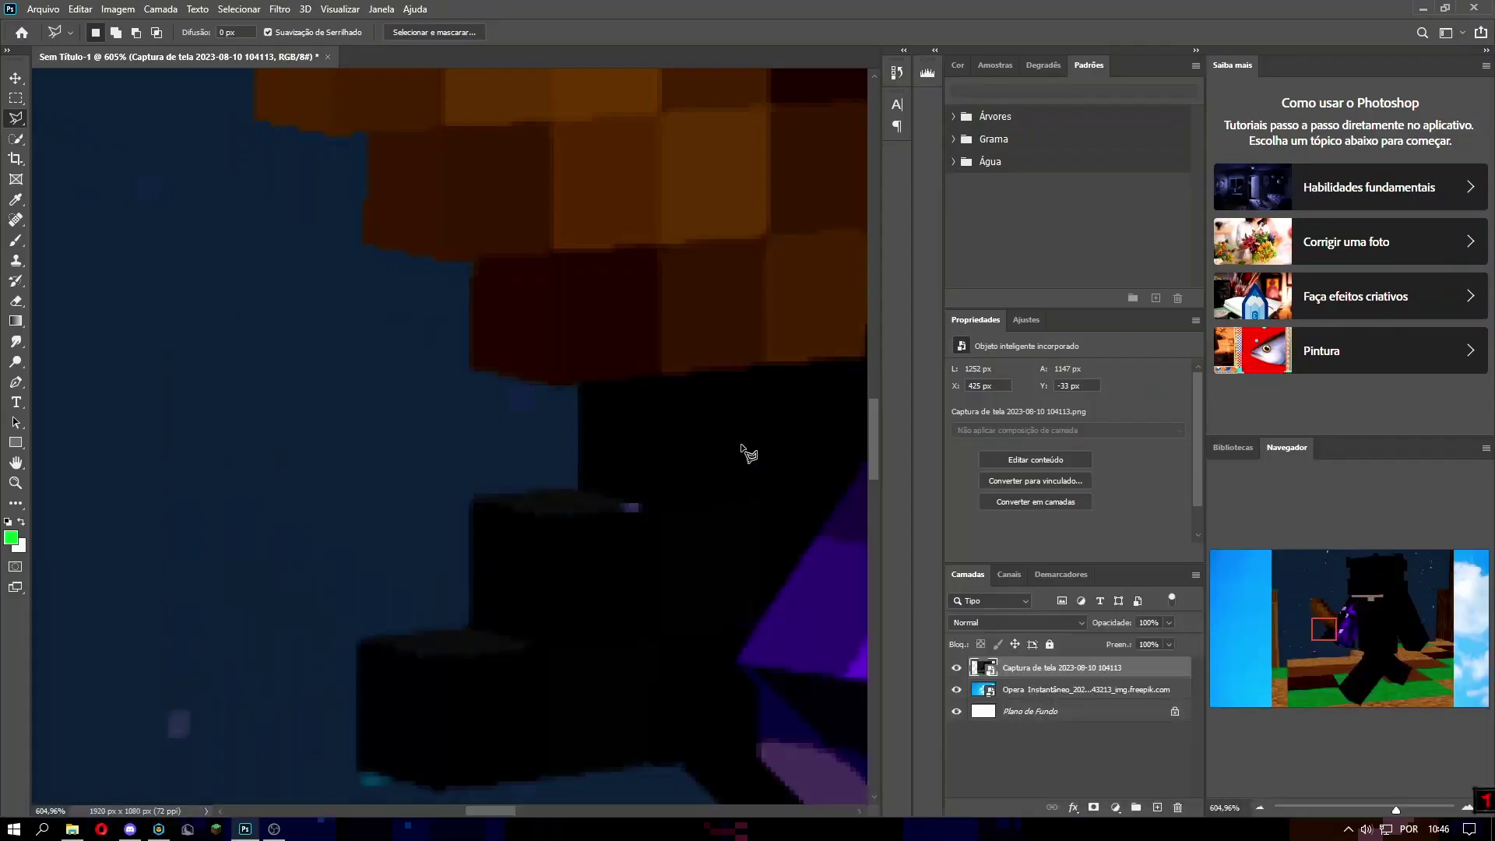
{"action": "left_click", "coordinate": [582, 486]}
{"action": "left_click", "coordinate": [473, 366]}
{"action": "left_click", "coordinate": [476, 263]}
{"action": "left_click", "coordinate": [365, 241]}
{"action": "left_click", "coordinate": [369, 131]}
{"action": "left_click", "coordinate": [329, 132]}
{"action": "left_click", "coordinate": [260, 116]}
Continue the lasso outline up the sword's remaining lower steps and around the flat end of its tip
{"action": "scroll", "coordinate": [260, 117], "scroll_direction": "up", "scroll_amount": 10}
{"action": "left_click", "coordinate": [259, 562]}
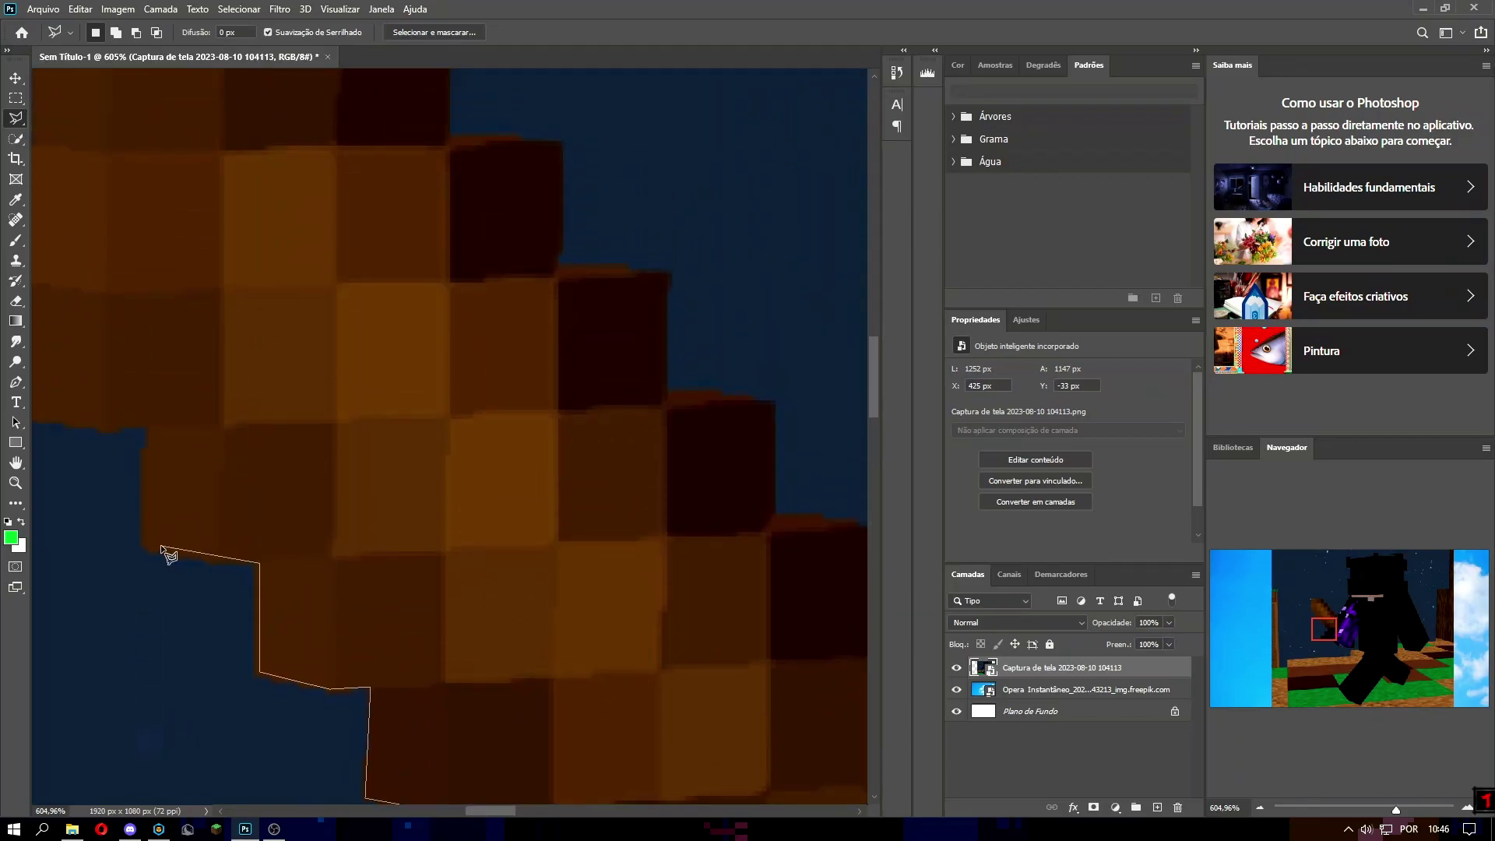
{"action": "left_click", "coordinate": [145, 544]}
{"action": "left_click", "coordinate": [149, 425]}
{"action": "scroll", "coordinate": [149, 424], "scroll_direction": "left", "scroll_amount": 7}
{"action": "left_click", "coordinate": [400, 413]}
{"action": "scroll", "coordinate": [410, 226], "scroll_direction": "up", "scroll_amount": 5}
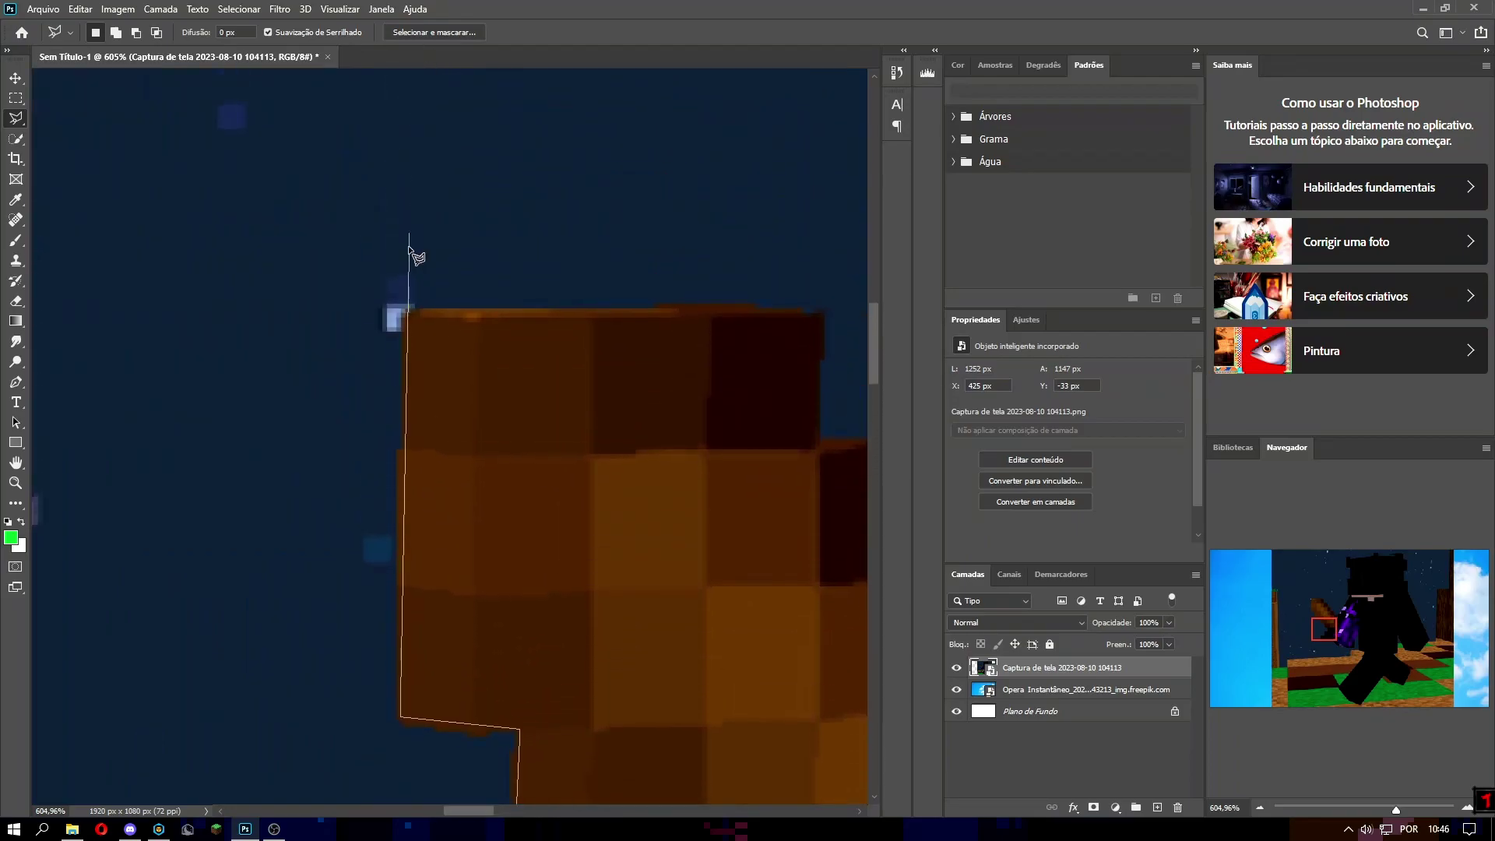
{"action": "left_click", "coordinate": [408, 311]}
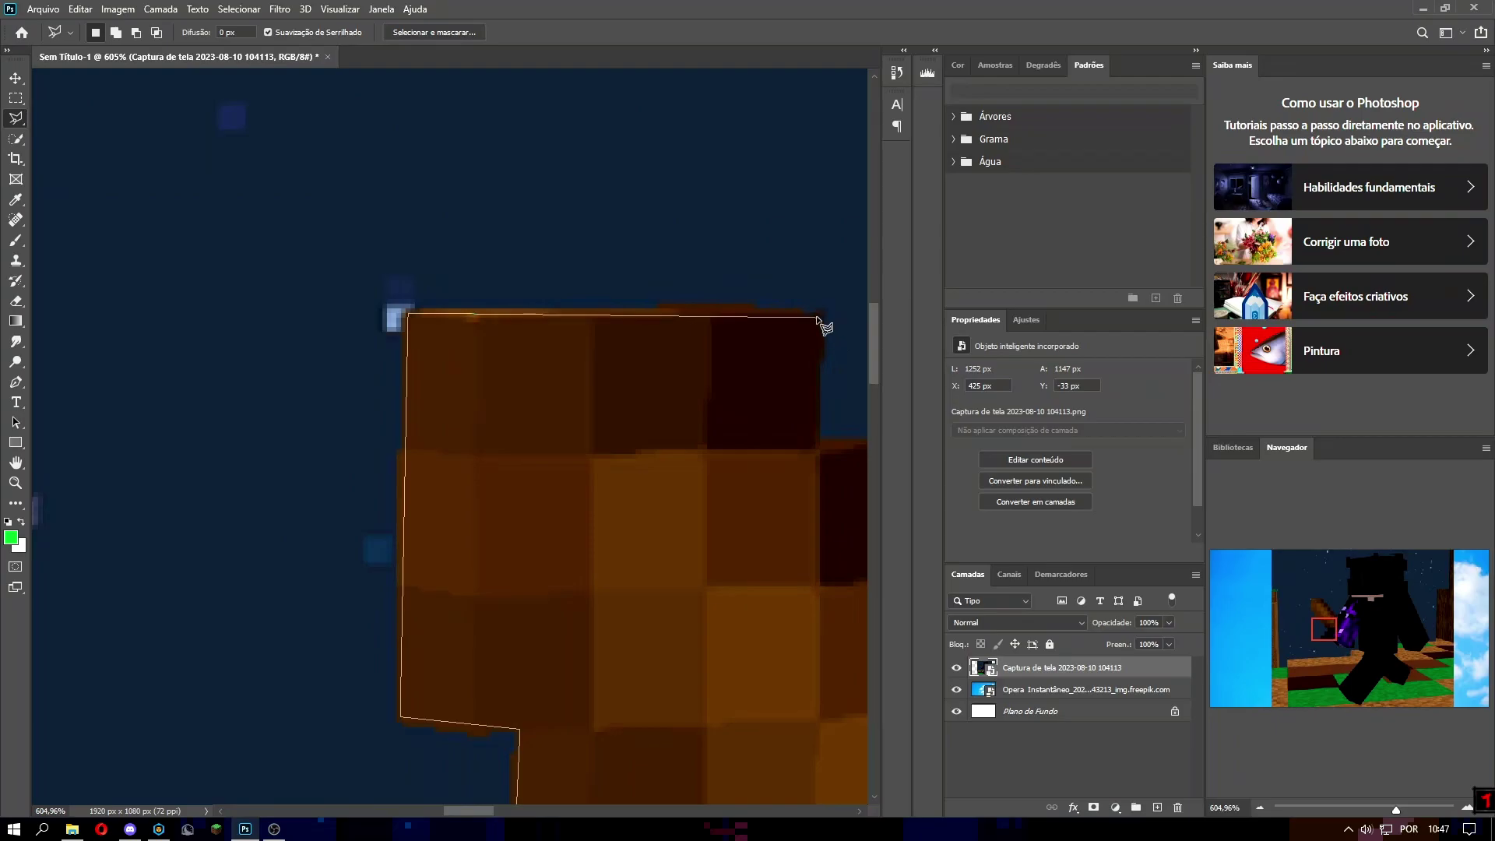
{"action": "left_click", "coordinate": [753, 308]}
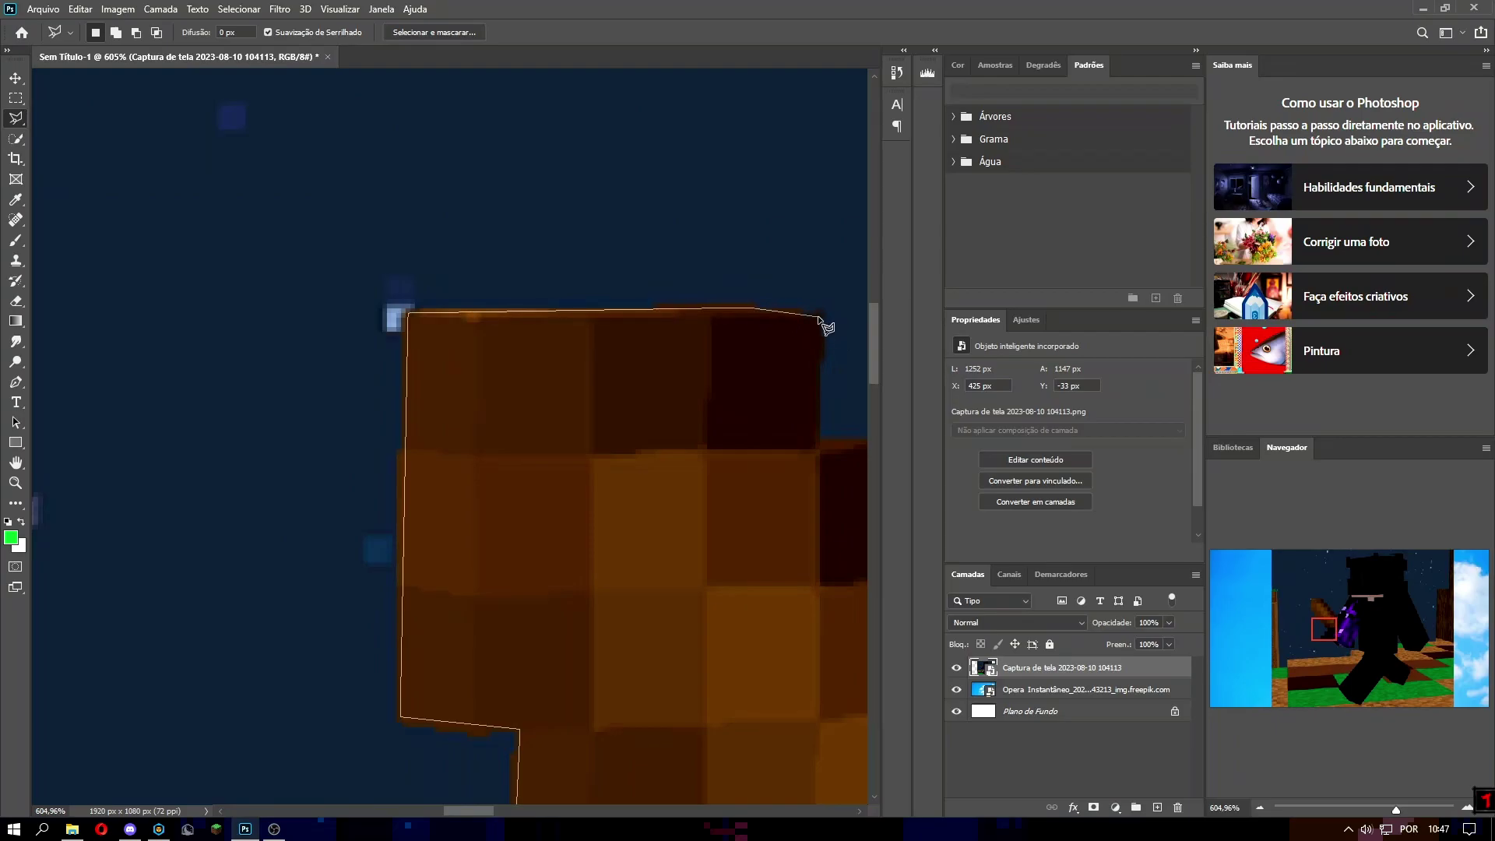
{"action": "left_click", "coordinate": [819, 316]}
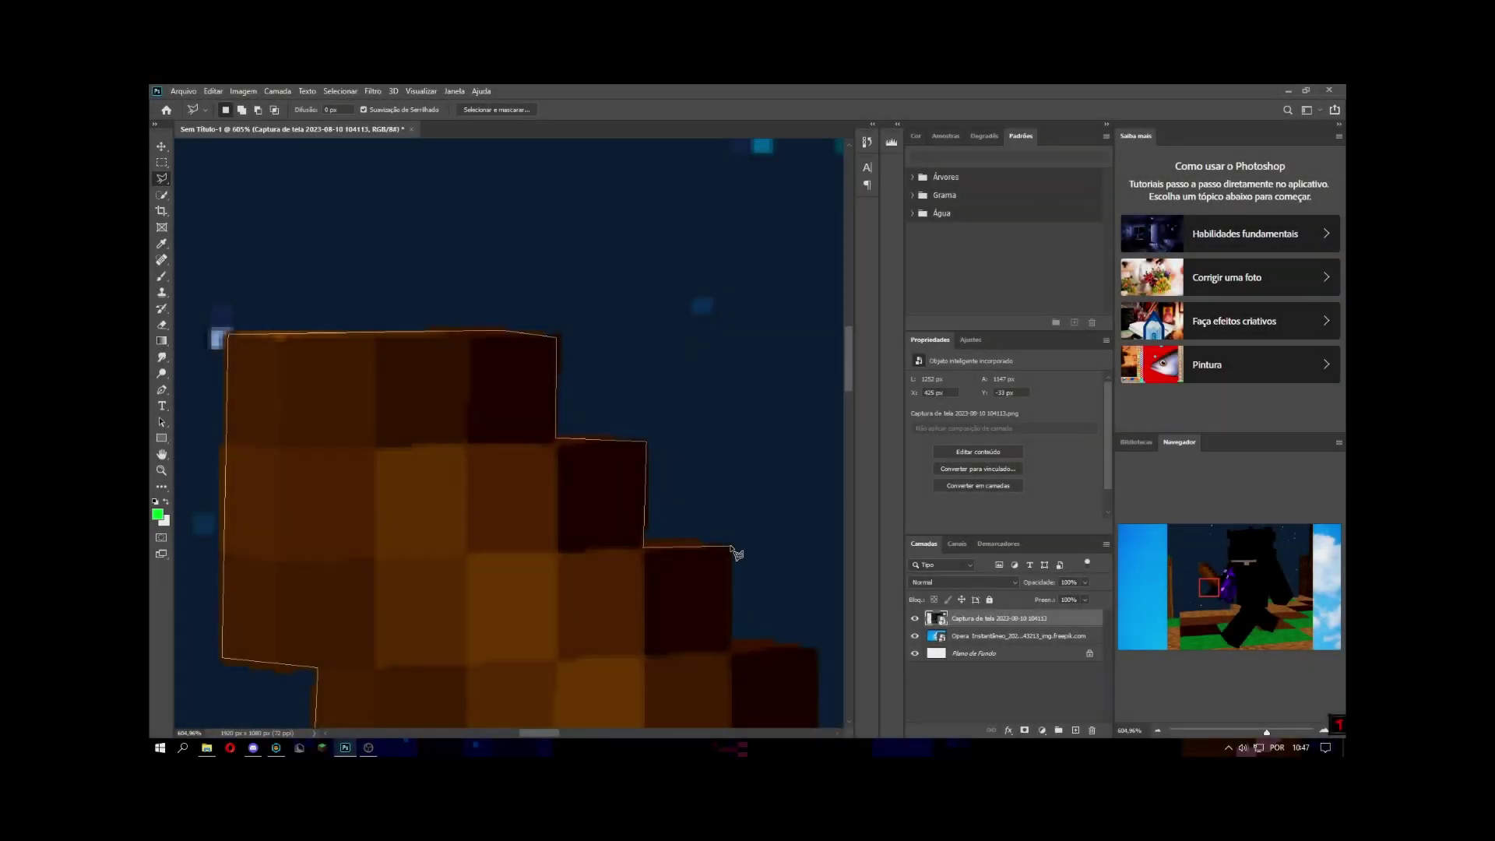
Continue the lasso outline past the sword and along the character's body up to the left side of the head
{"action": "left_click", "coordinate": [731, 550]}
{"action": "left_click", "coordinate": [729, 633]}
{"action": "left_click", "coordinate": [475, 472]}
{"action": "left_click", "coordinate": [472, 559]}
{"action": "left_click", "coordinate": [499, 514]}
{"action": "left_click", "coordinate": [500, 458]}
{"action": "left_click", "coordinate": [538, 454]}
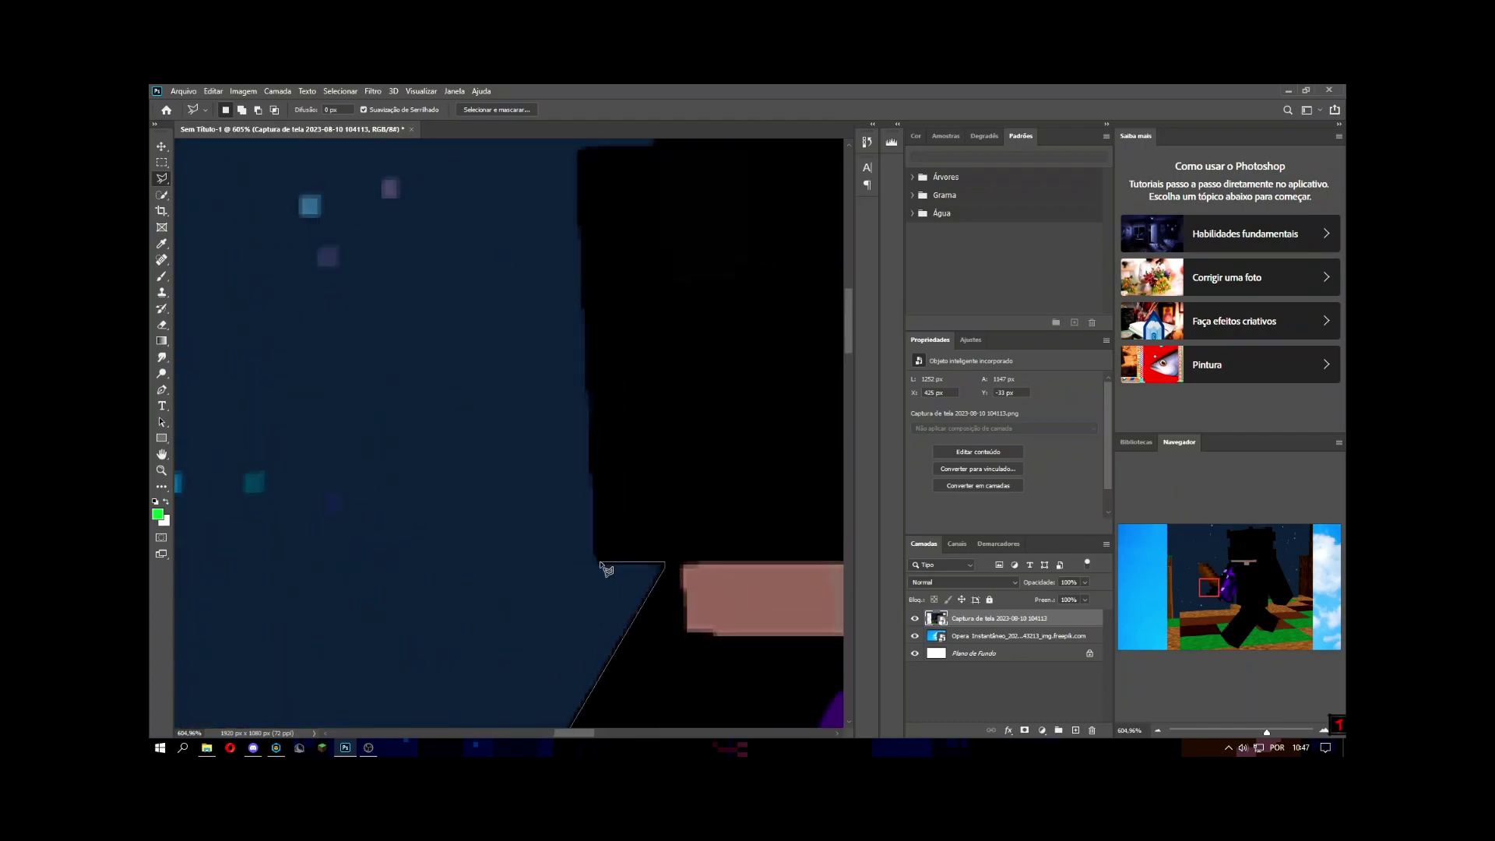
{"action": "left_click", "coordinate": [600, 566]}
{"action": "scroll", "coordinate": [584, 167], "scroll_direction": "up", "scroll_amount": 2}
{"action": "left_click", "coordinate": [581, 323]}
{"action": "left_click", "coordinate": [657, 320]}
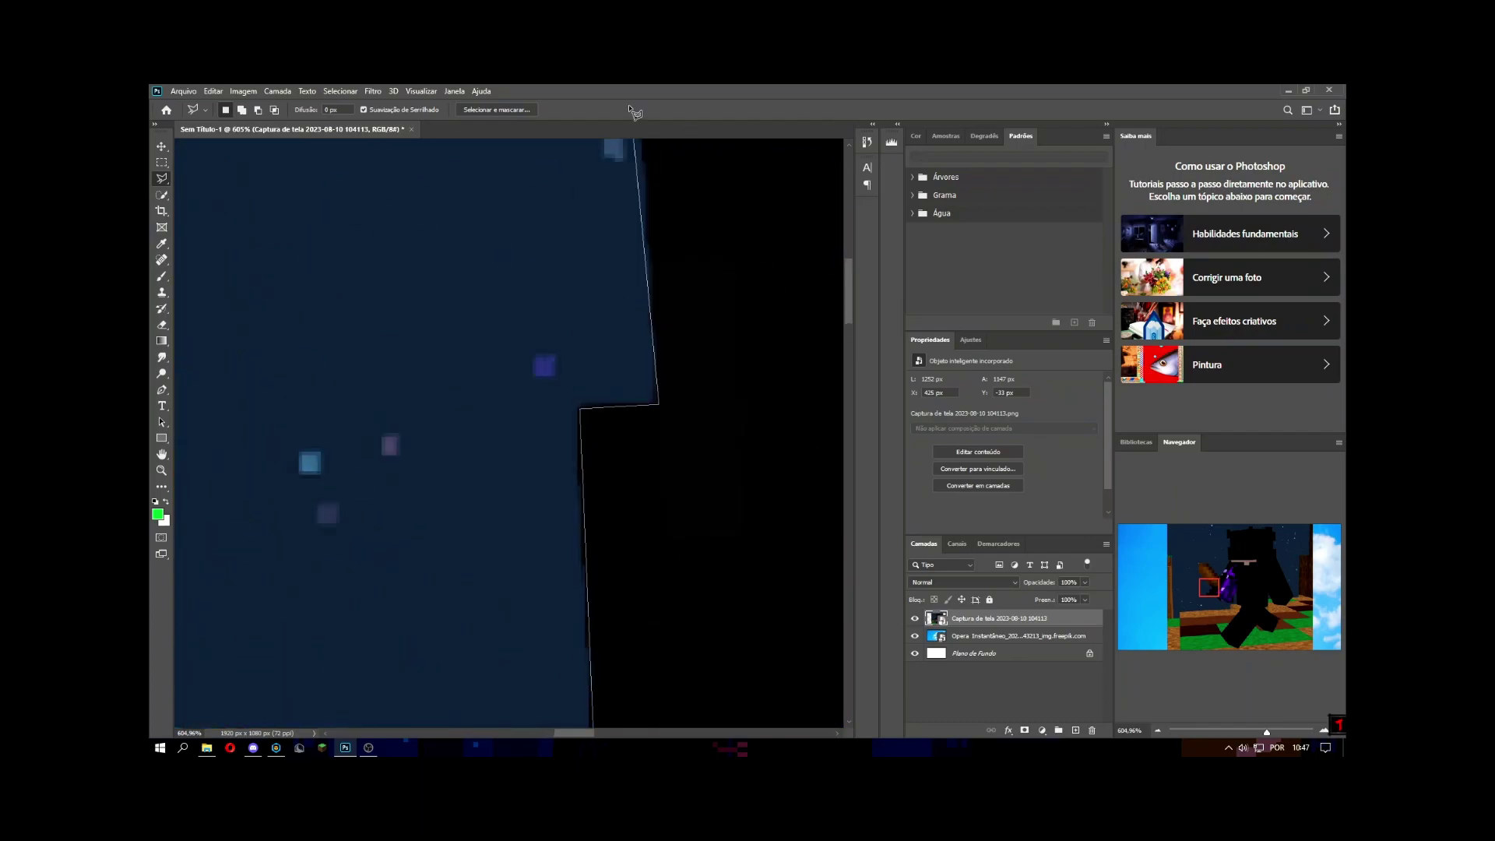
Continue the lasso outline up the left side of the character's head and around the raised block on its top edge
{"action": "scroll", "coordinate": [645, 143], "scroll_direction": "up", "scroll_amount": 3}
{"action": "left_click", "coordinate": [644, 404]}
{"action": "left_click", "coordinate": [561, 404]}
{"action": "scroll", "coordinate": [562, 404], "scroll_direction": "up", "scroll_amount": 5}
{"action": "left_click", "coordinate": [653, 345]}
{"action": "scroll", "coordinate": [653, 344], "scroll_direction": "right", "scroll_amount": 7}
{"action": "left_click", "coordinate": [708, 270]}
{"action": "left_click", "coordinate": [708, 194]}
{"action": "left_click", "coordinate": [814, 192]}
{"action": "scroll", "coordinate": [816, 201], "scroll_direction": "right", "scroll_amount": 5}
{"action": "left_click", "coordinate": [468, 270]}
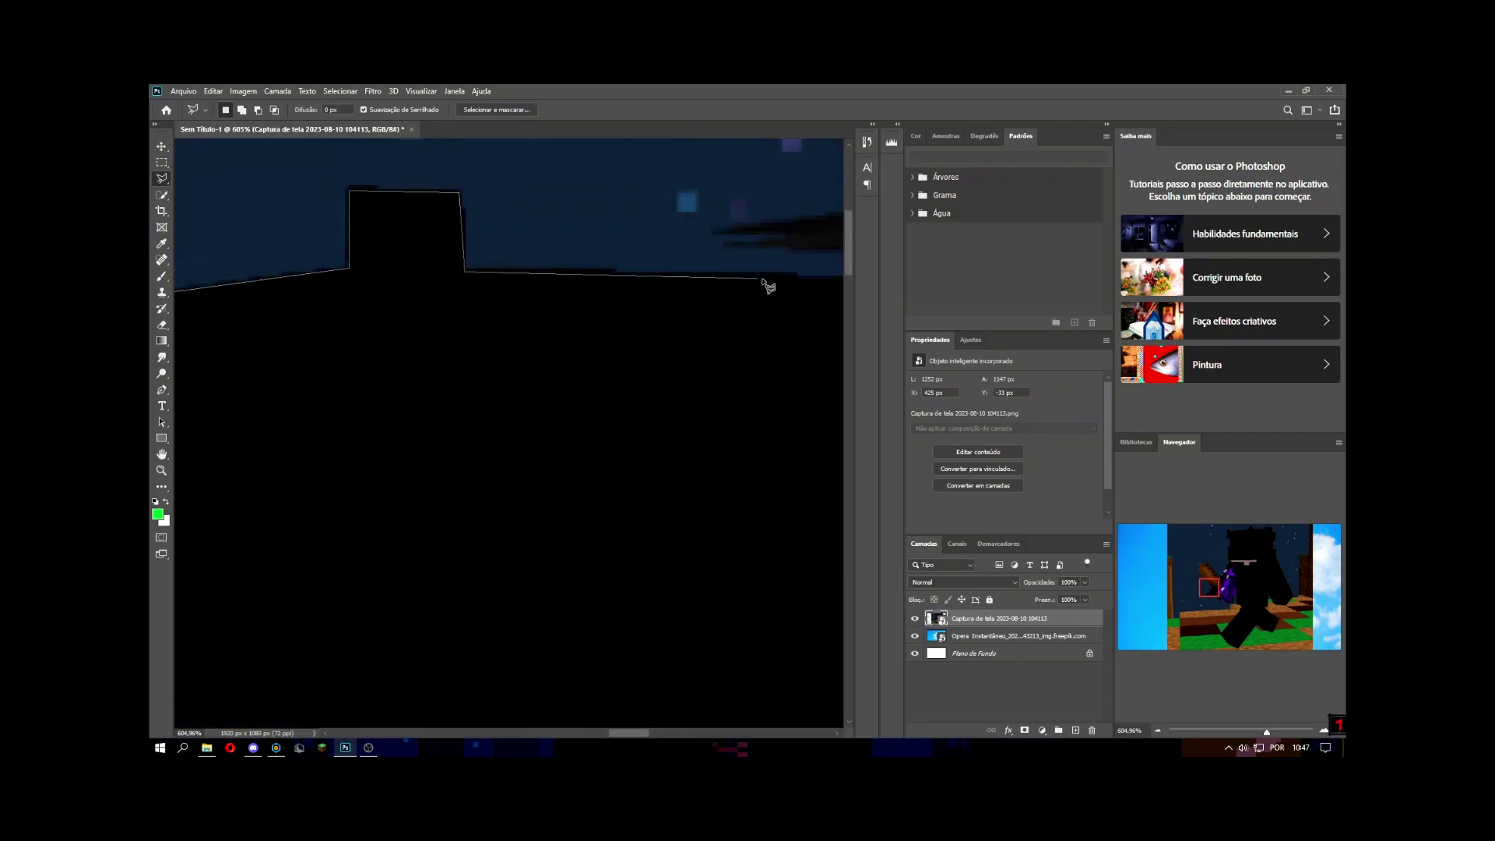
Trace the rest of the head's top, including the thin protruding spike, and the stepped right side of the head
{"action": "scroll", "coordinate": [693, 277], "scroll_direction": "right", "scroll_amount": 5}
{"action": "left_click", "coordinate": [714, 211]}
{"action": "left_click", "coordinate": [731, 358]}
{"action": "left_click", "coordinate": [814, 360]}
{"action": "left_click", "coordinate": [823, 640]}
{"action": "left_click", "coordinate": [737, 652]}
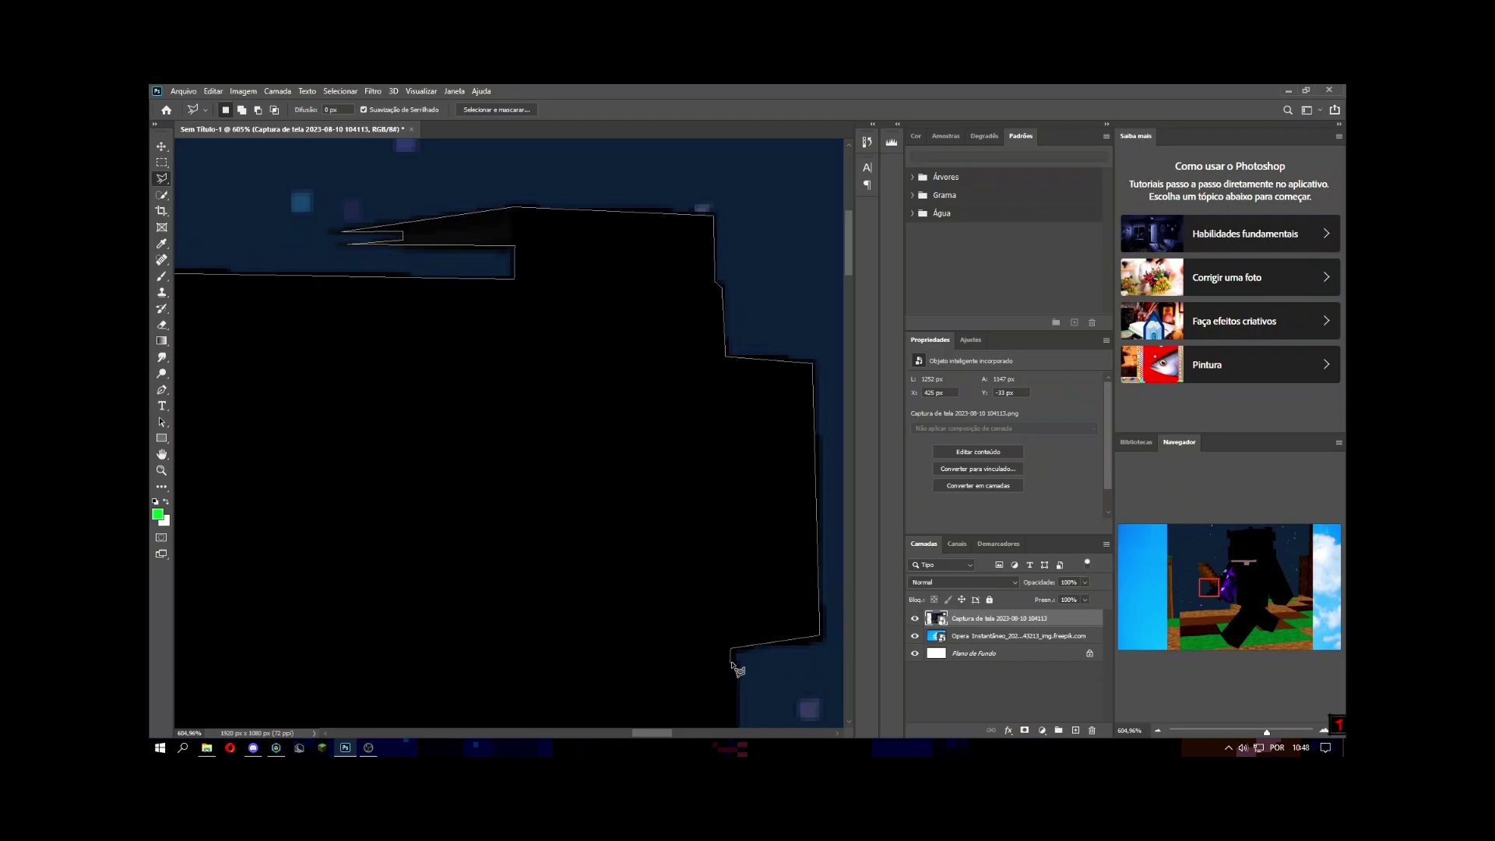
Continue the lasso outline down the character's right-hand arm, around the hand, up to the armpit and down the torso's side
{"action": "scroll", "coordinate": [734, 664], "scroll_direction": "down", "scroll_amount": 5}
{"action": "left_click", "coordinate": [737, 384]}
{"action": "left_click", "coordinate": [824, 391]}
{"action": "left_click", "coordinate": [658, 635]}
{"action": "left_click", "coordinate": [810, 611]}
{"action": "left_click", "coordinate": [412, 590]}
{"action": "left_click", "coordinate": [217, 203]}
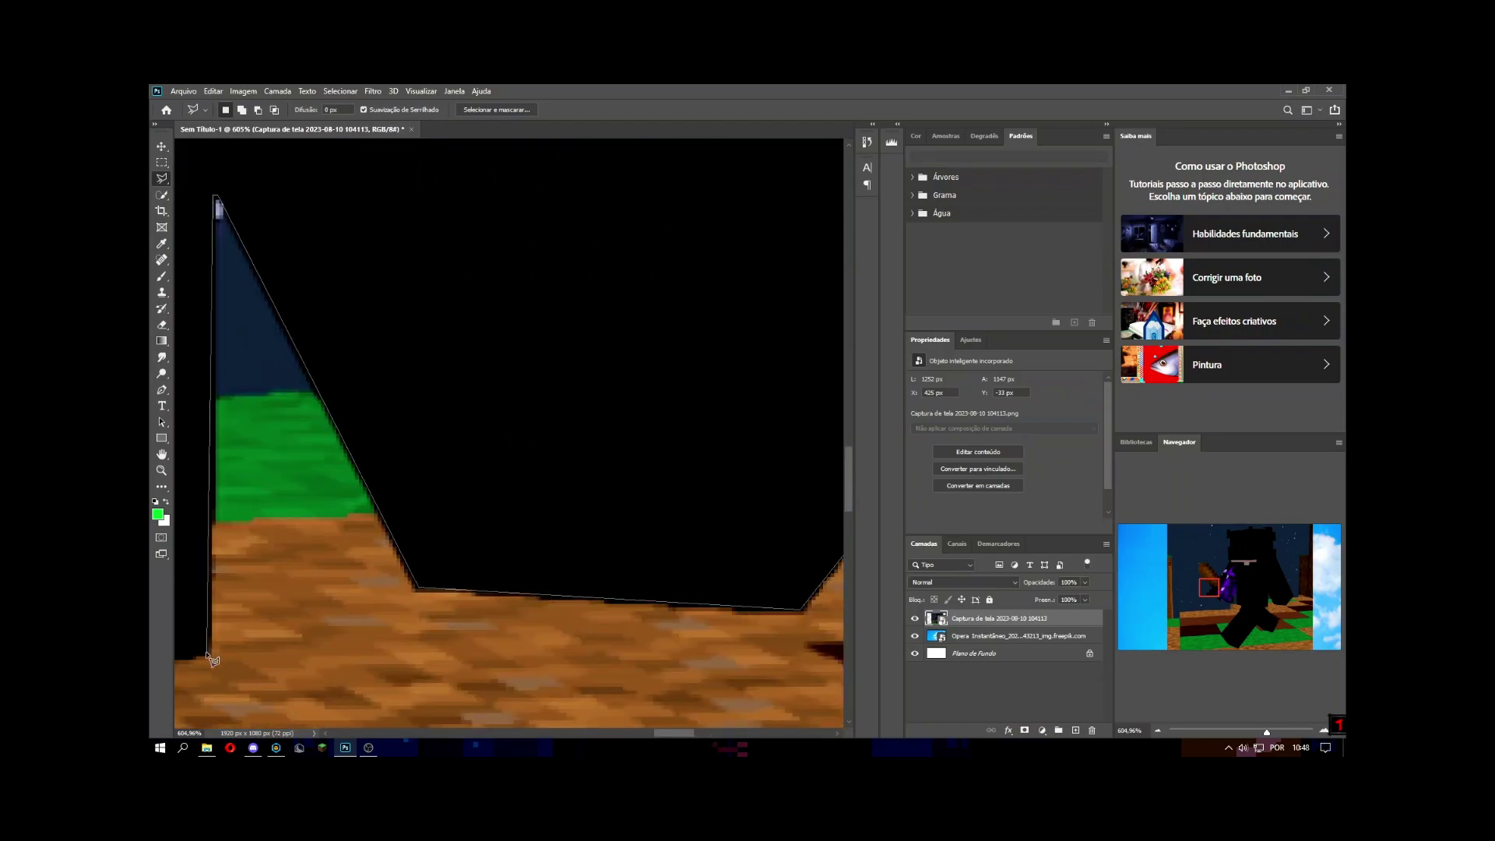
{"action": "left_click", "coordinate": [209, 650]}
Trace around the character's rear leg and down the inner edge of the front leg to the tip of its foot
{"action": "left_click", "coordinate": [378, 686]}
{"action": "left_click", "coordinate": [782, 189]}
{"action": "left_click", "coordinate": [600, 519]}
{"action": "left_click", "coordinate": [734, 434]}
{"action": "left_click", "coordinate": [540, 267]}
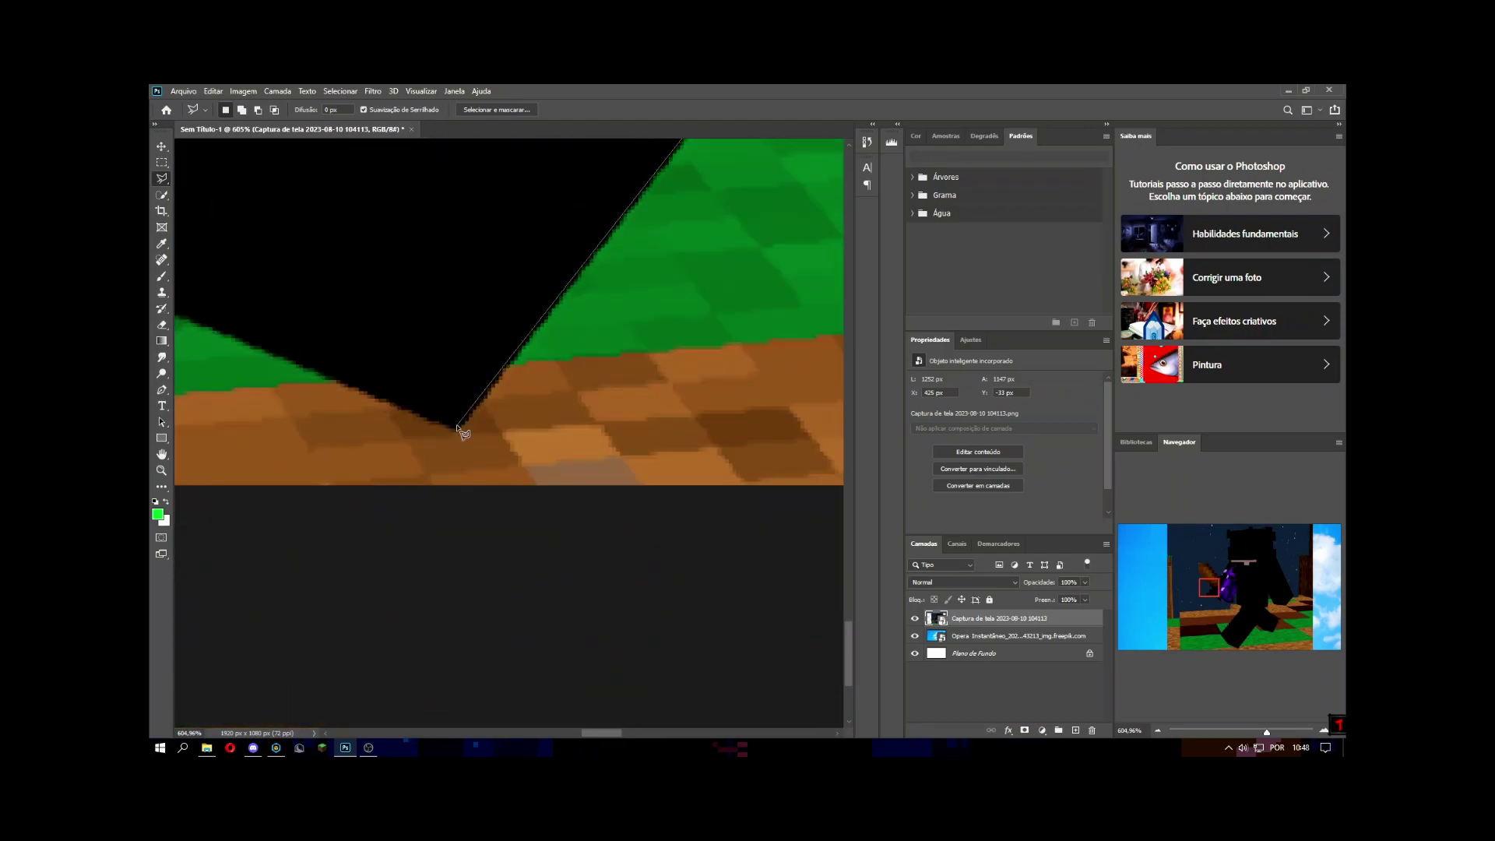
{"action": "left_click", "coordinate": [447, 444]}
Trace around the front foot, up the leg and torso's left side, and close the outline at the sword-holding hand
{"action": "left_click", "coordinate": [735, 600]}
{"action": "left_click", "coordinate": [467, 267]}
{"action": "left_click", "coordinate": [487, 251]}
{"action": "left_click", "coordinate": [557, 487]}
{"action": "left_click", "coordinate": [394, 456]}
{"action": "left_click", "coordinate": [385, 349]}
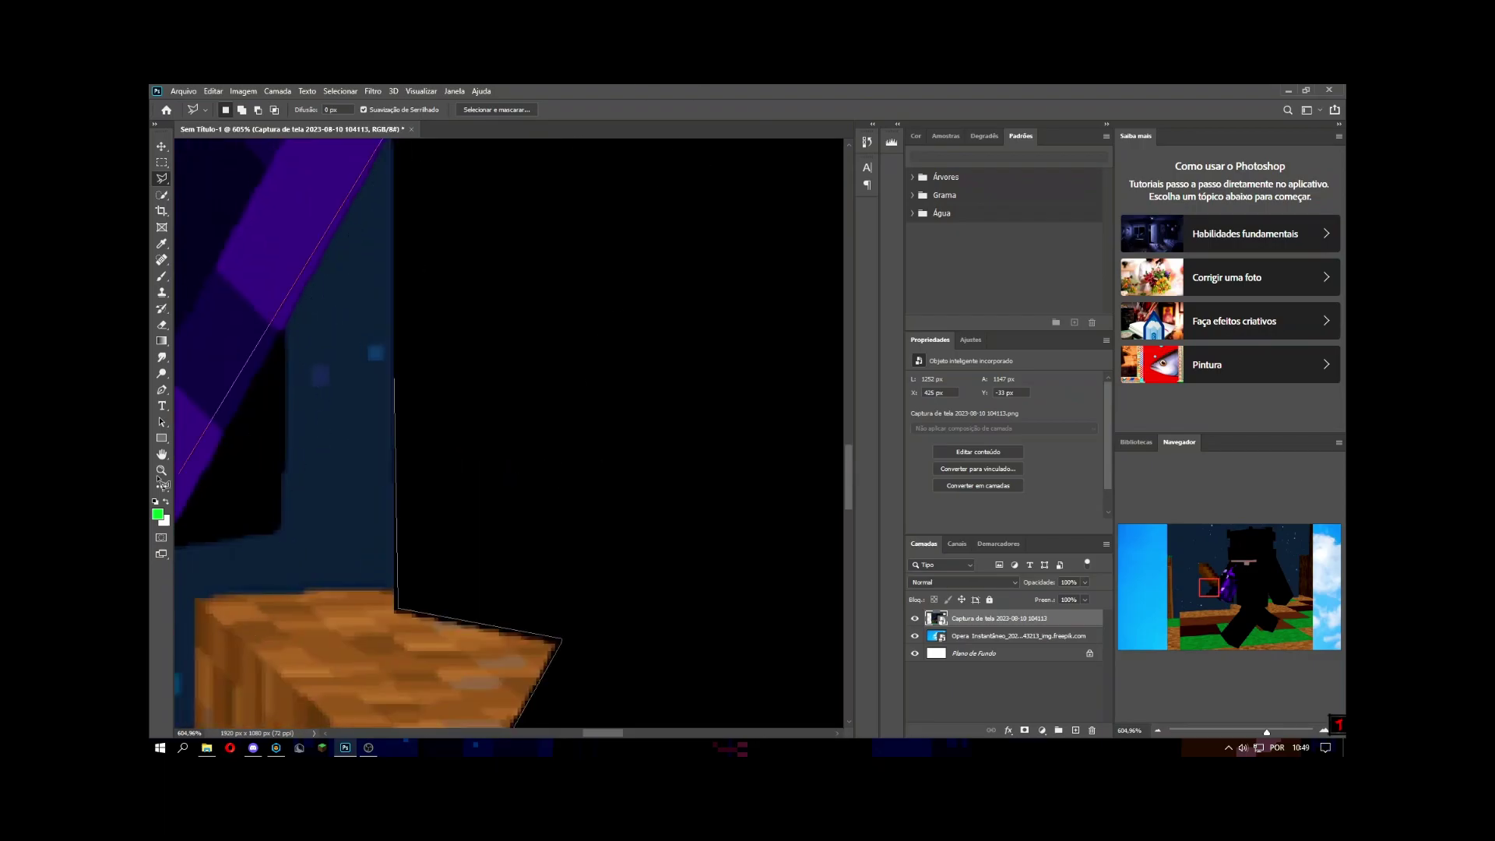
{"action": "left_click", "coordinate": [555, 327]}
{"action": "left_click", "coordinate": [548, 523]}
{"action": "scroll", "coordinate": [344, 521], "scroll_direction": "left", "scroll_amount": 3}
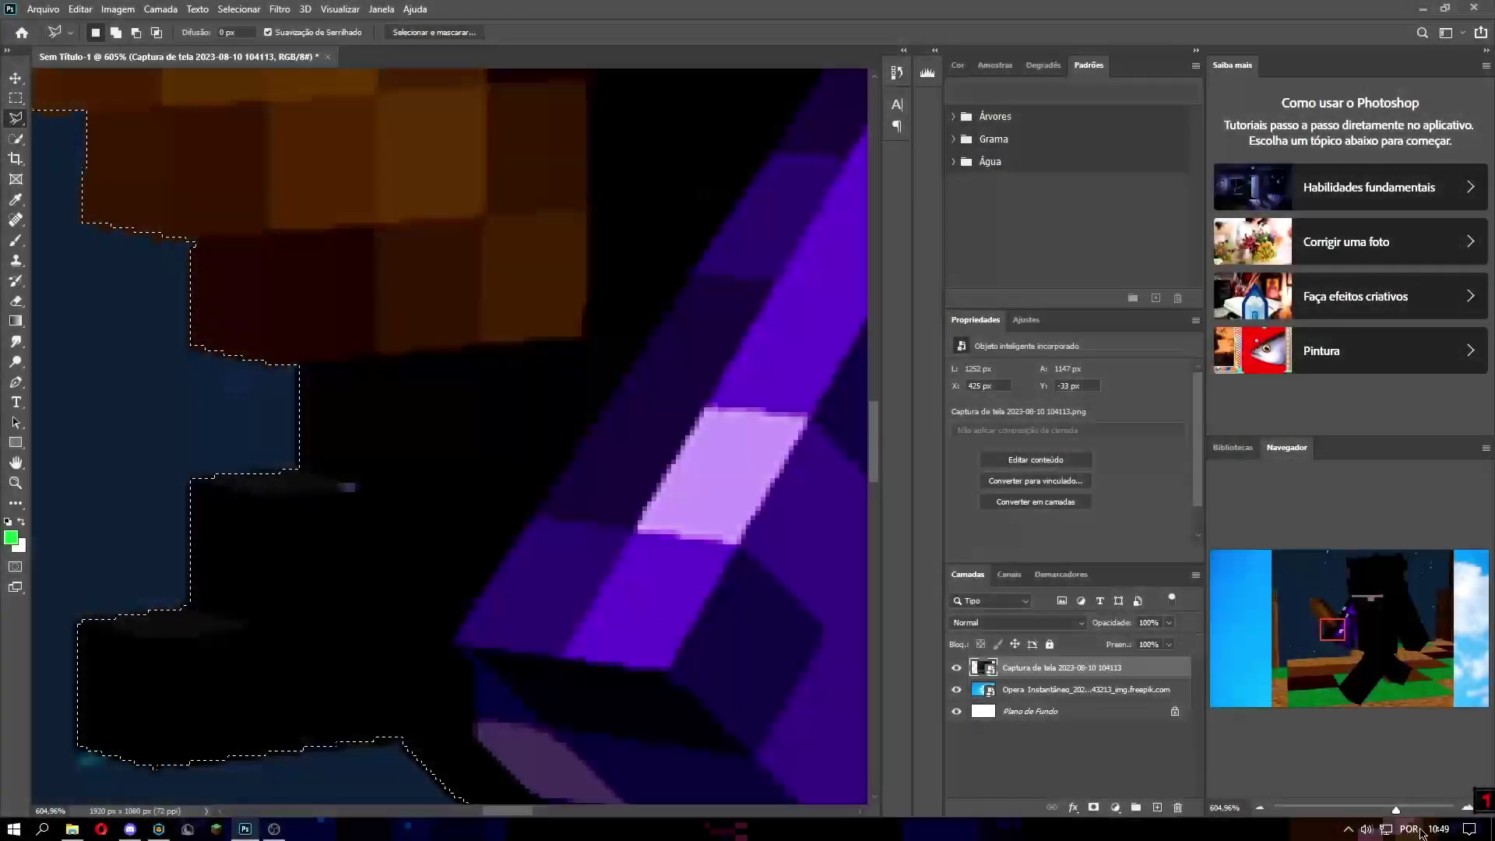
{"action": "left_click_drag", "start_coordinate": [1395, 810], "coordinate": [1364, 810]}
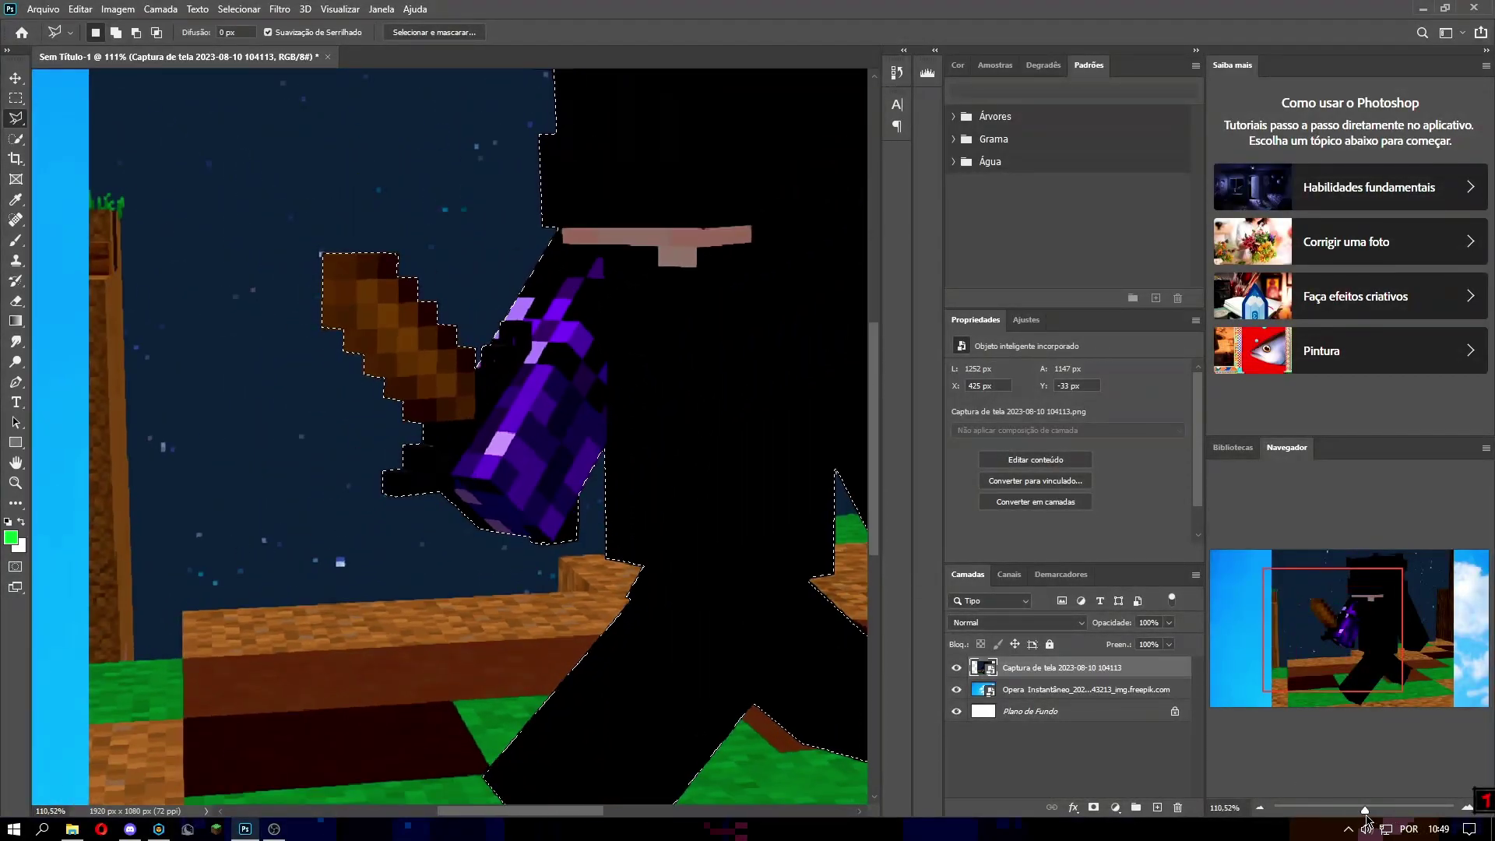
{"action": "scroll", "coordinate": [682, 472], "scroll_direction": "down", "scroll_amount": 3}
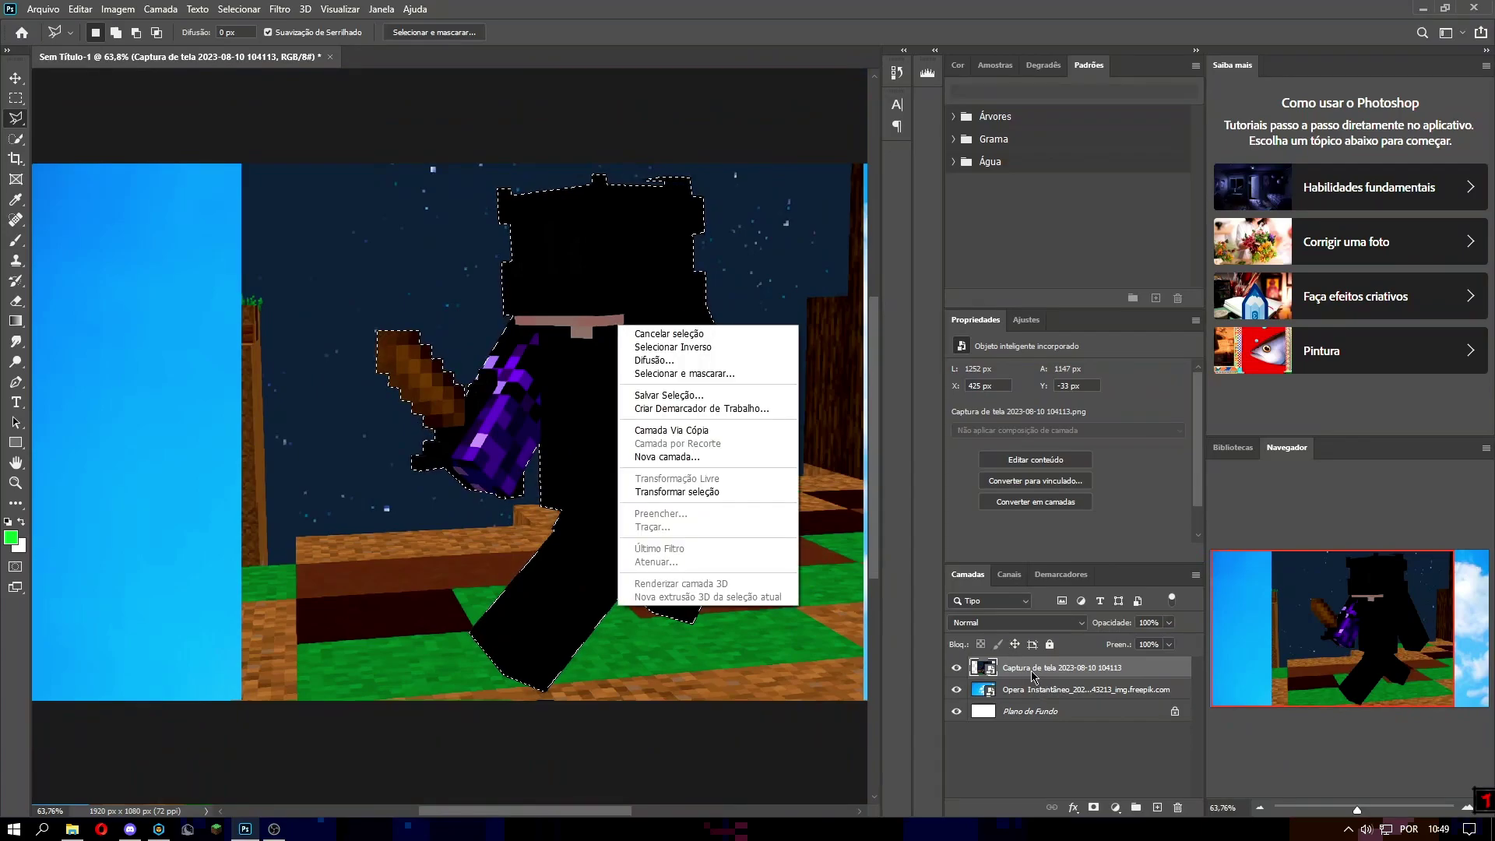
{"action": "left_click", "coordinate": [1040, 727]}
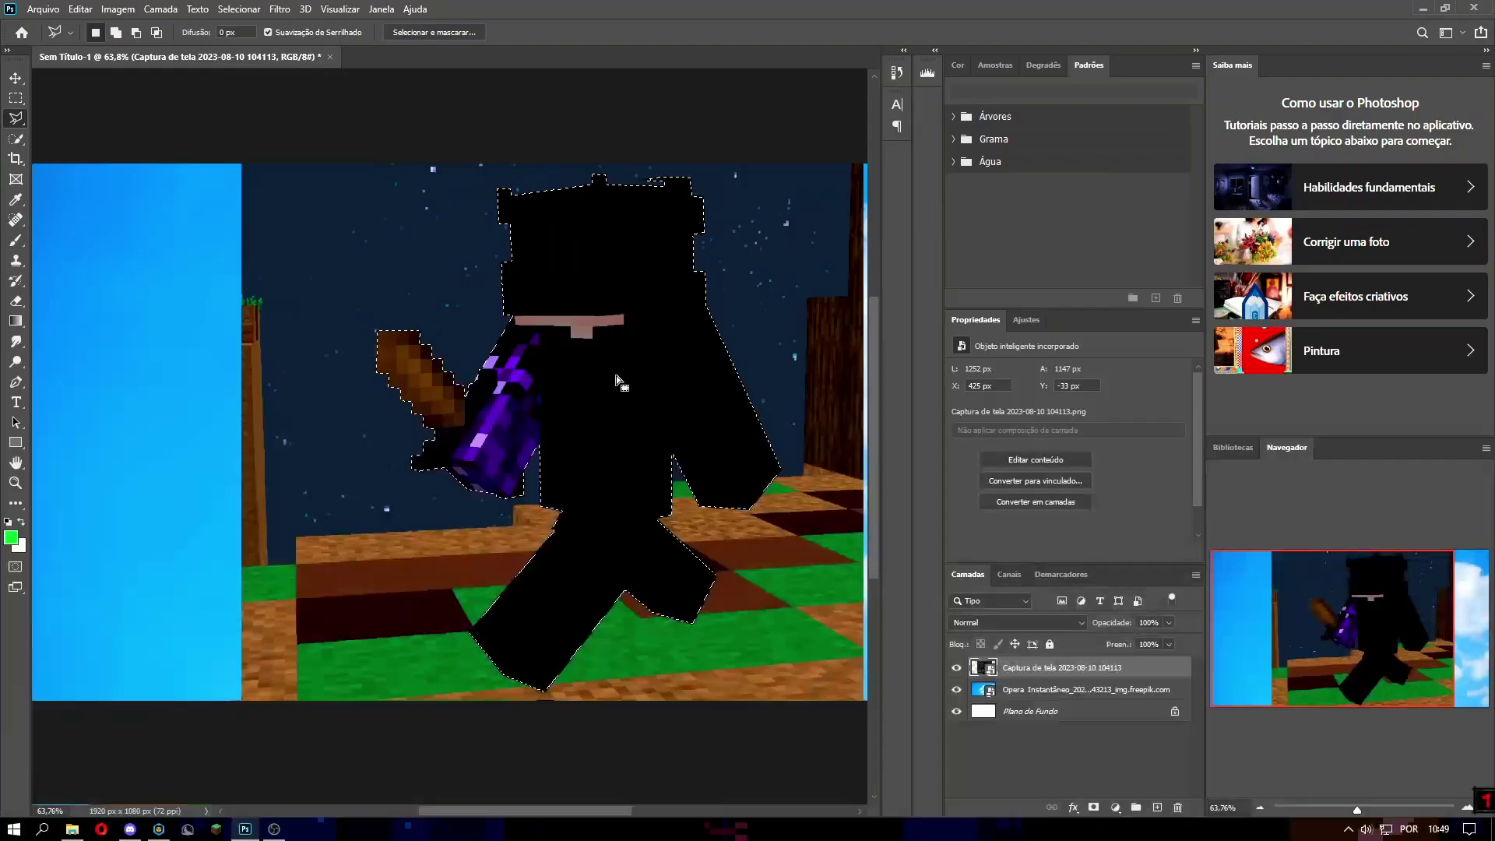
{"action": "right_click", "coordinate": [629, 389]}
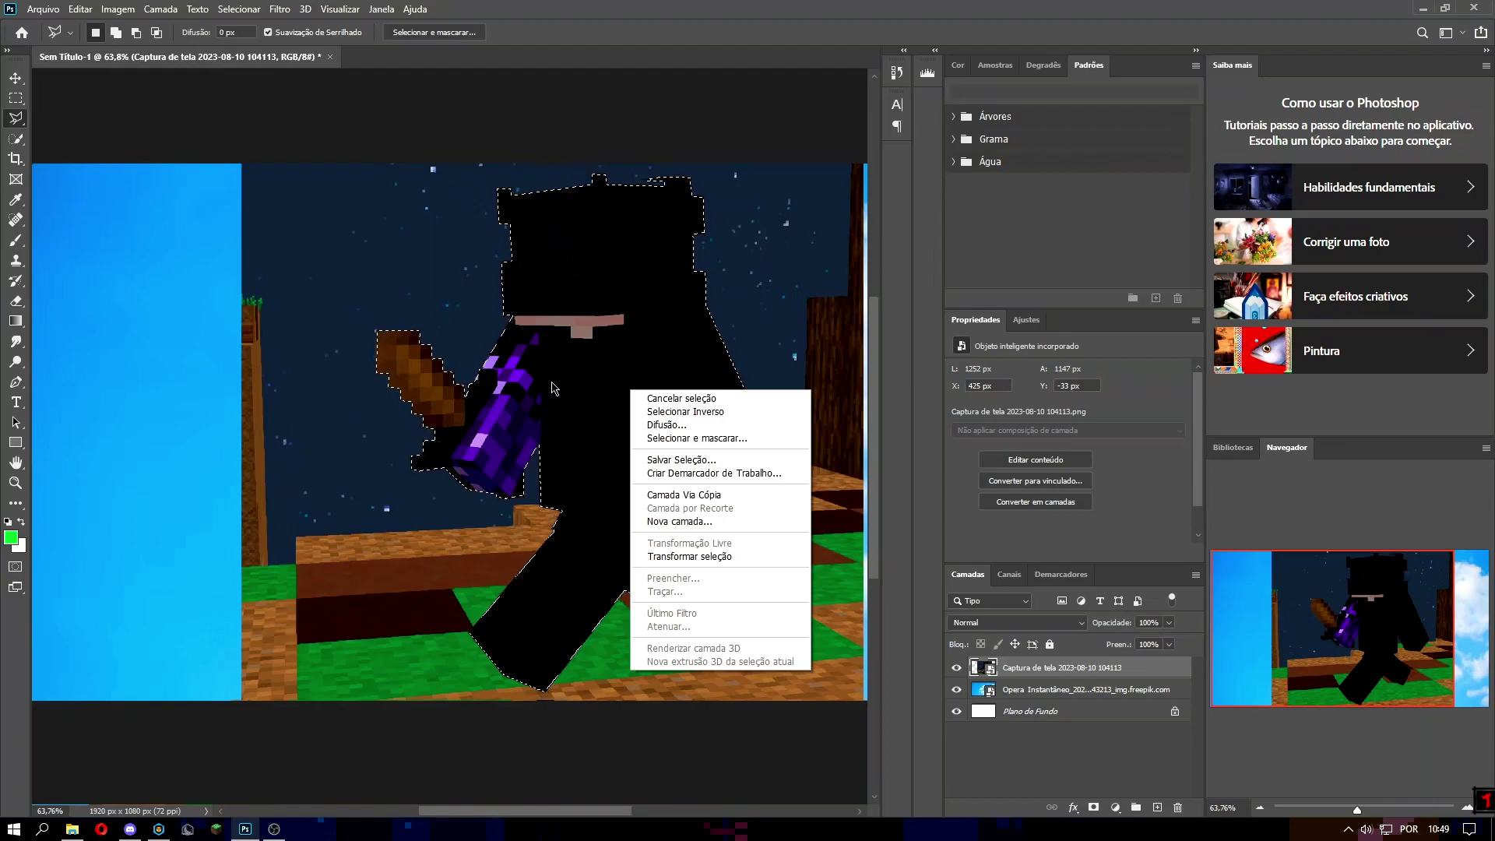
{"action": "left_click", "coordinate": [691, 496]}
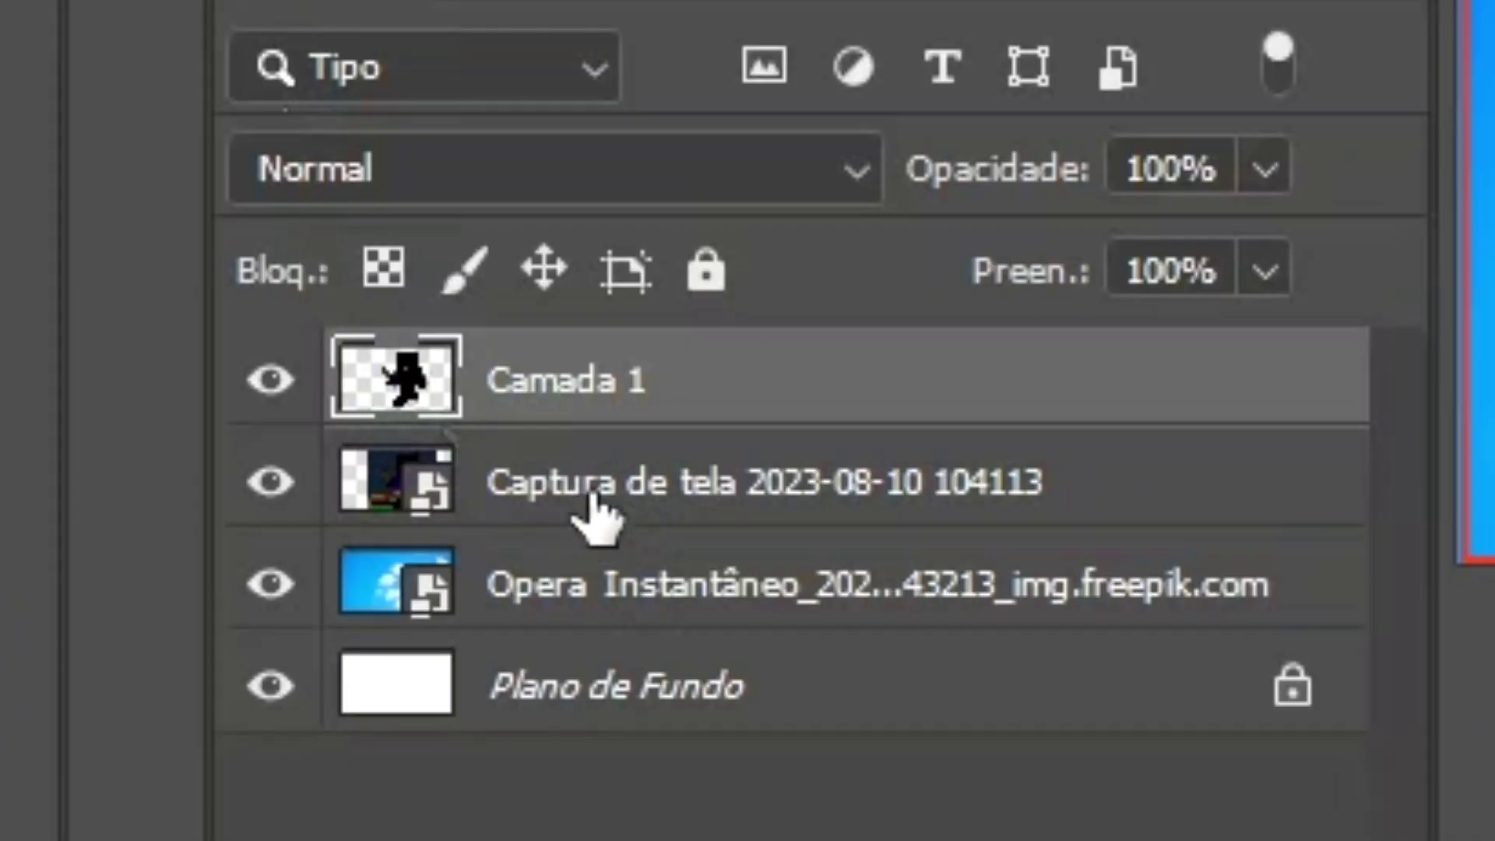
{"action": "left_click", "coordinate": [594, 502]}
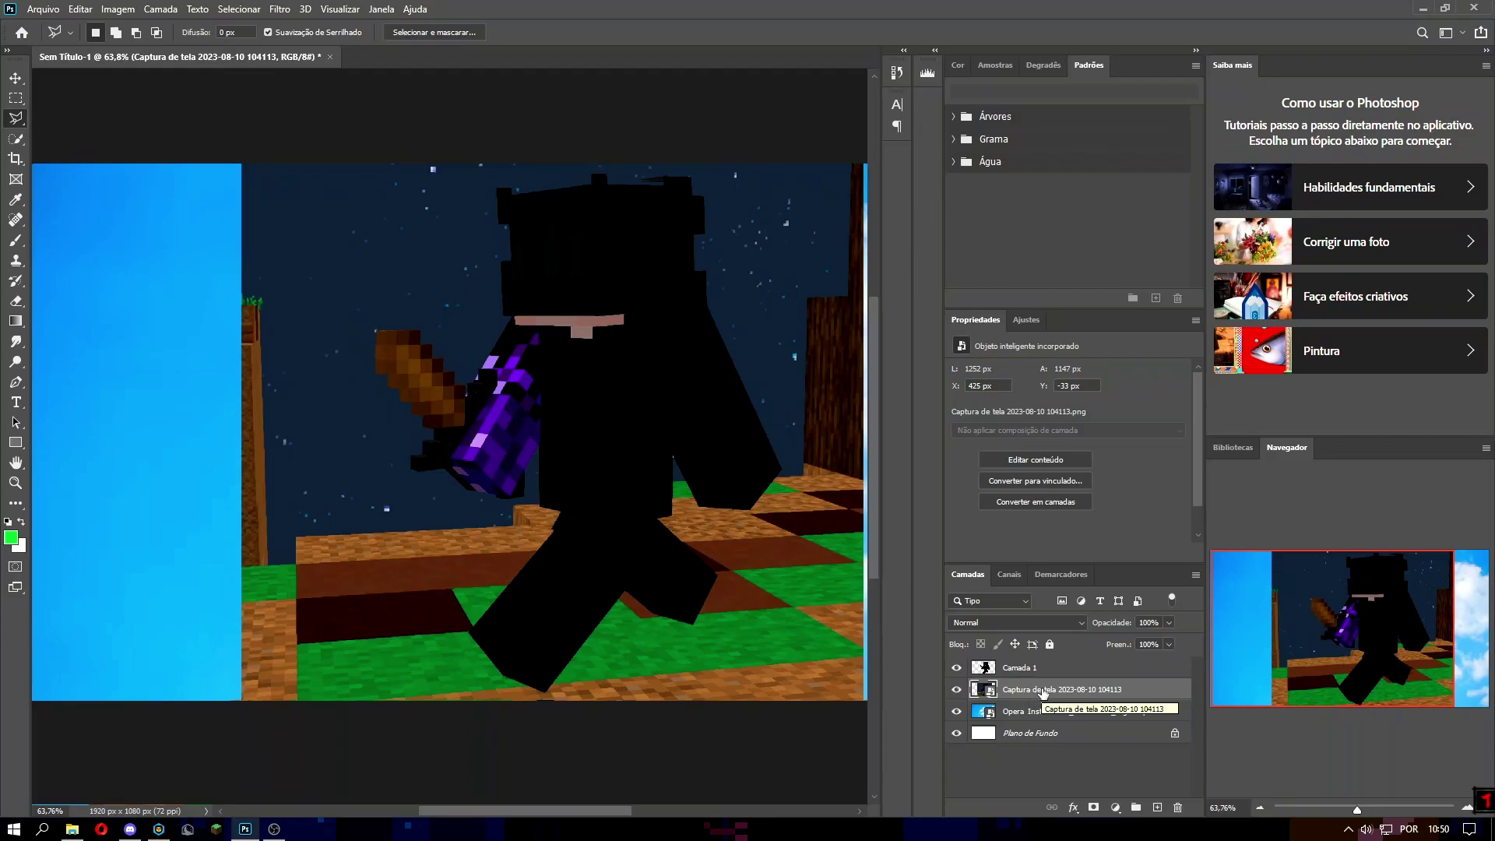
{"action": "key", "text": "Delete"}
Enlarge the cut-out character with Free Transform and place it on the right side of the canvas, its feet below the edge
{"action": "left_click", "coordinate": [16, 79]}
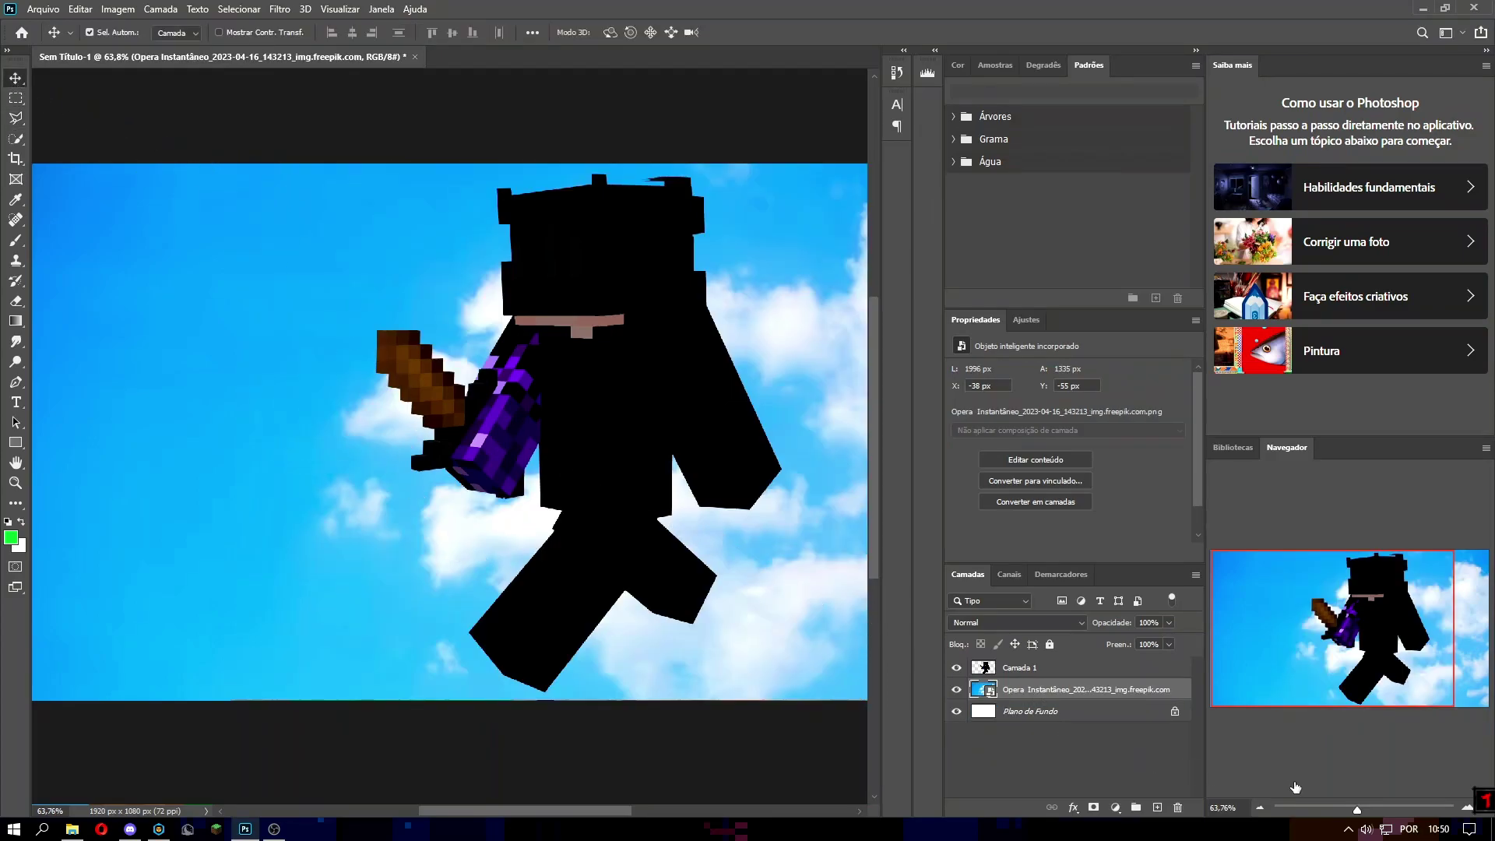
{"action": "left_click_drag", "start_coordinate": [1360, 814], "coordinate": [1355, 814]}
{"action": "left_click", "coordinate": [564, 337], "text": "ctrl"}
{"action": "key", "text": "ctrl+t"}
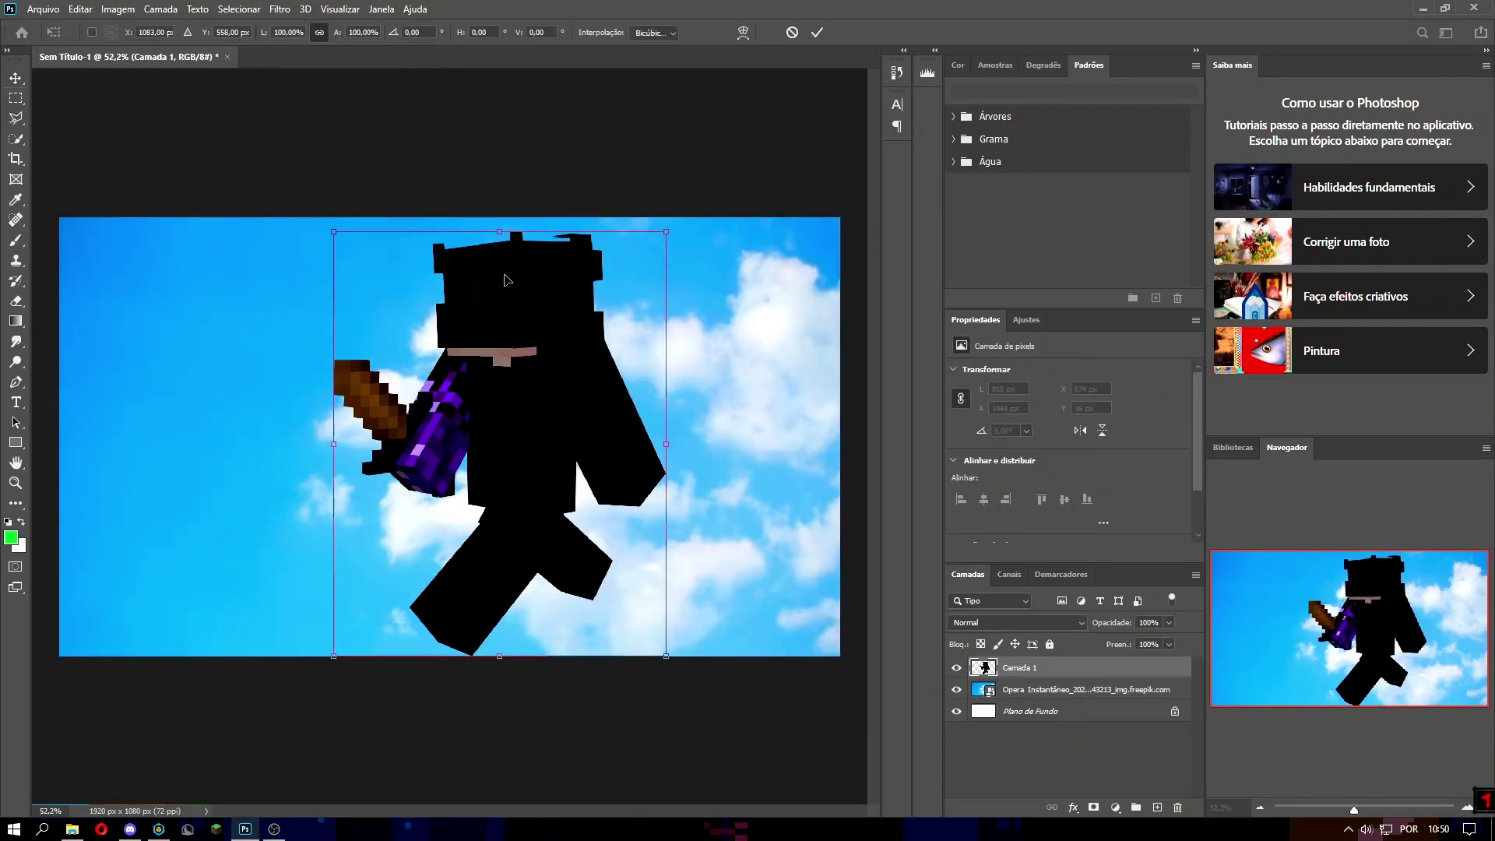
{"action": "left_click_drag", "start_coordinate": [667, 231], "coordinate": [687, 205]}
{"action": "left_click_drag", "start_coordinate": [501, 309], "coordinate": [640, 402]}
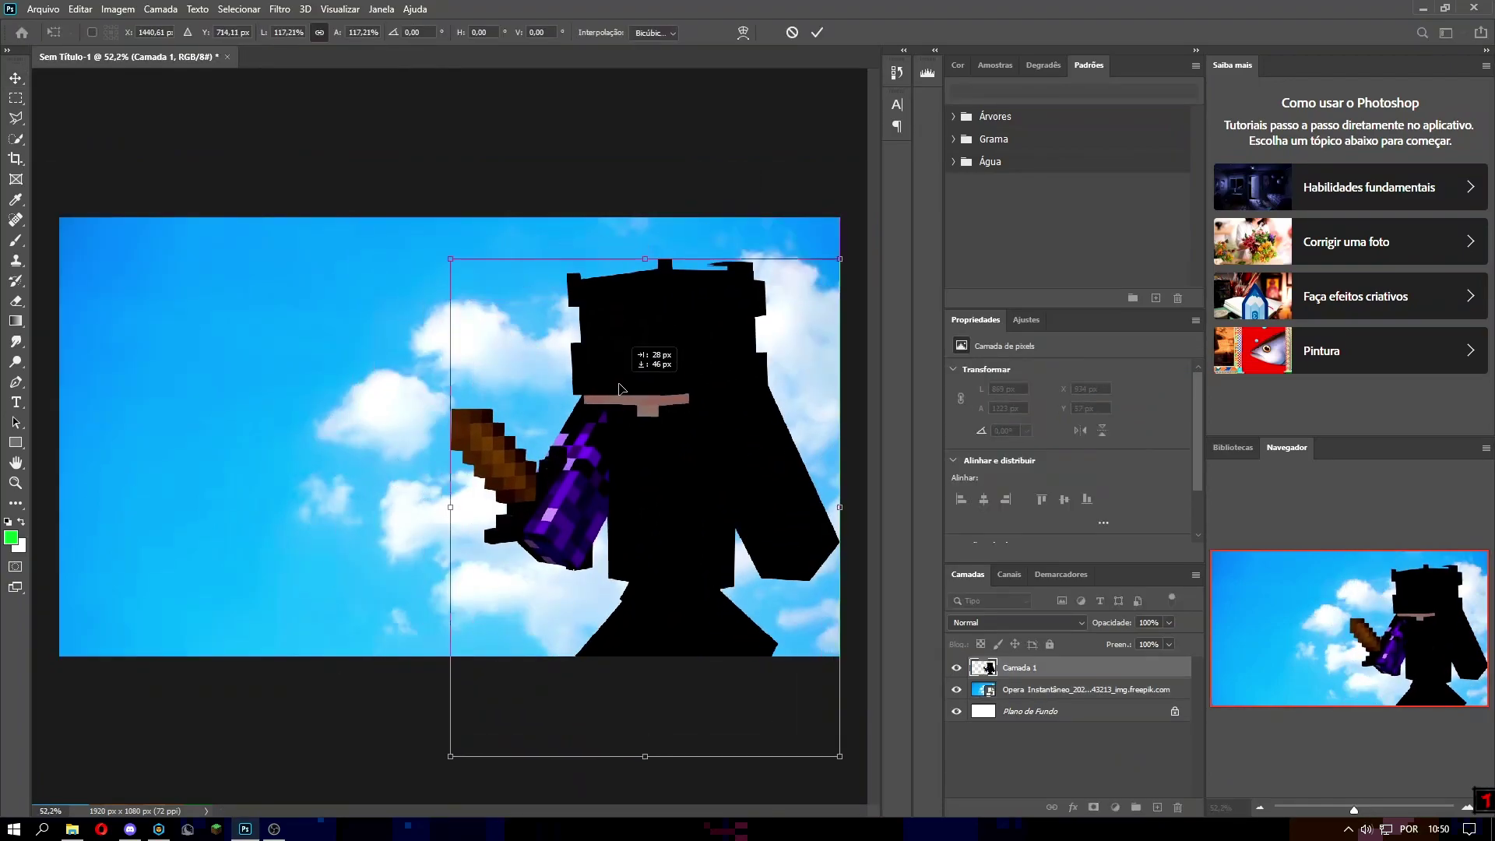
{"action": "mouse_move", "coordinate": [621, 388]}
{"action": "left_mouse_down"}
{"action": "mouse_move", "coordinate": [635, 389]}
{"action": "mouse_move", "coordinate": [606, 379]}
{"action": "left_mouse_up"}
{"action": "key", "text": "Return"}
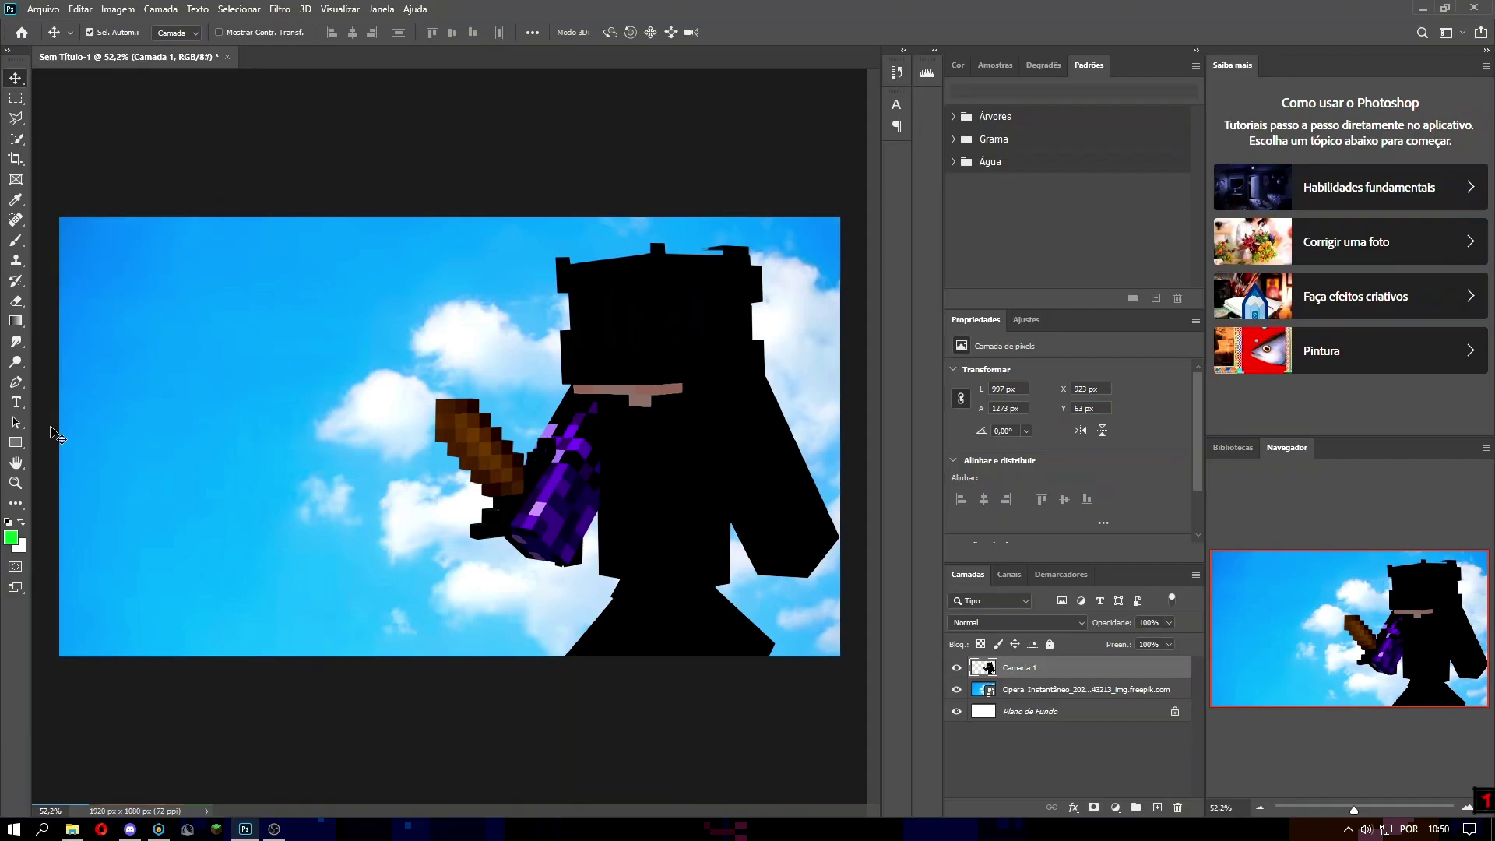
Add the horizontal text THUMBNAIL on the sky to the left of the character
{"action": "left_click", "coordinate": [17, 404]}
{"action": "right_click", "coordinate": [21, 411]}
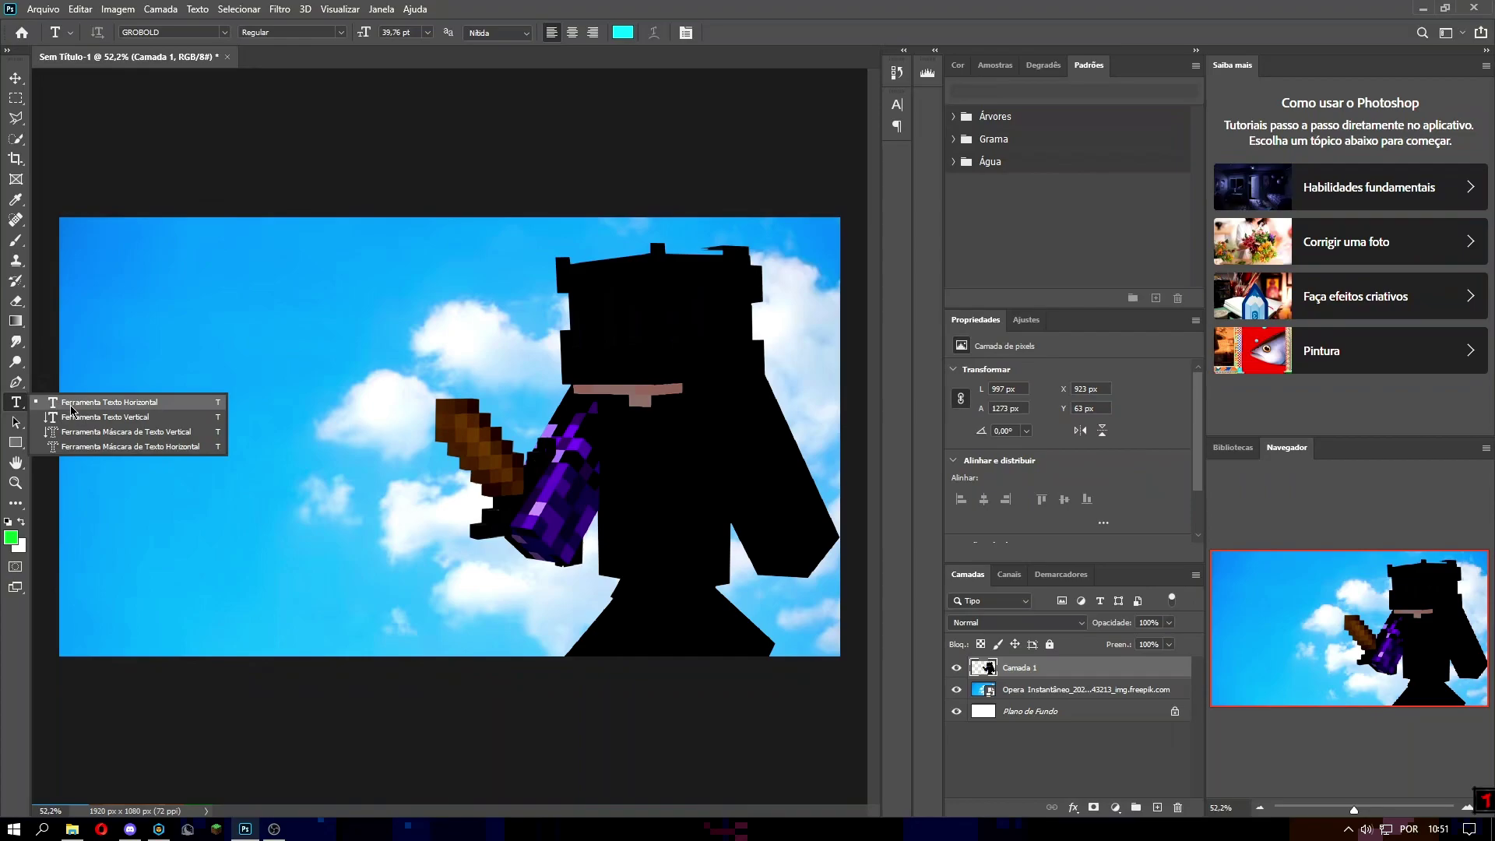
{"action": "left_click", "coordinate": [108, 406]}
{"action": "left_click", "coordinate": [173, 385]}
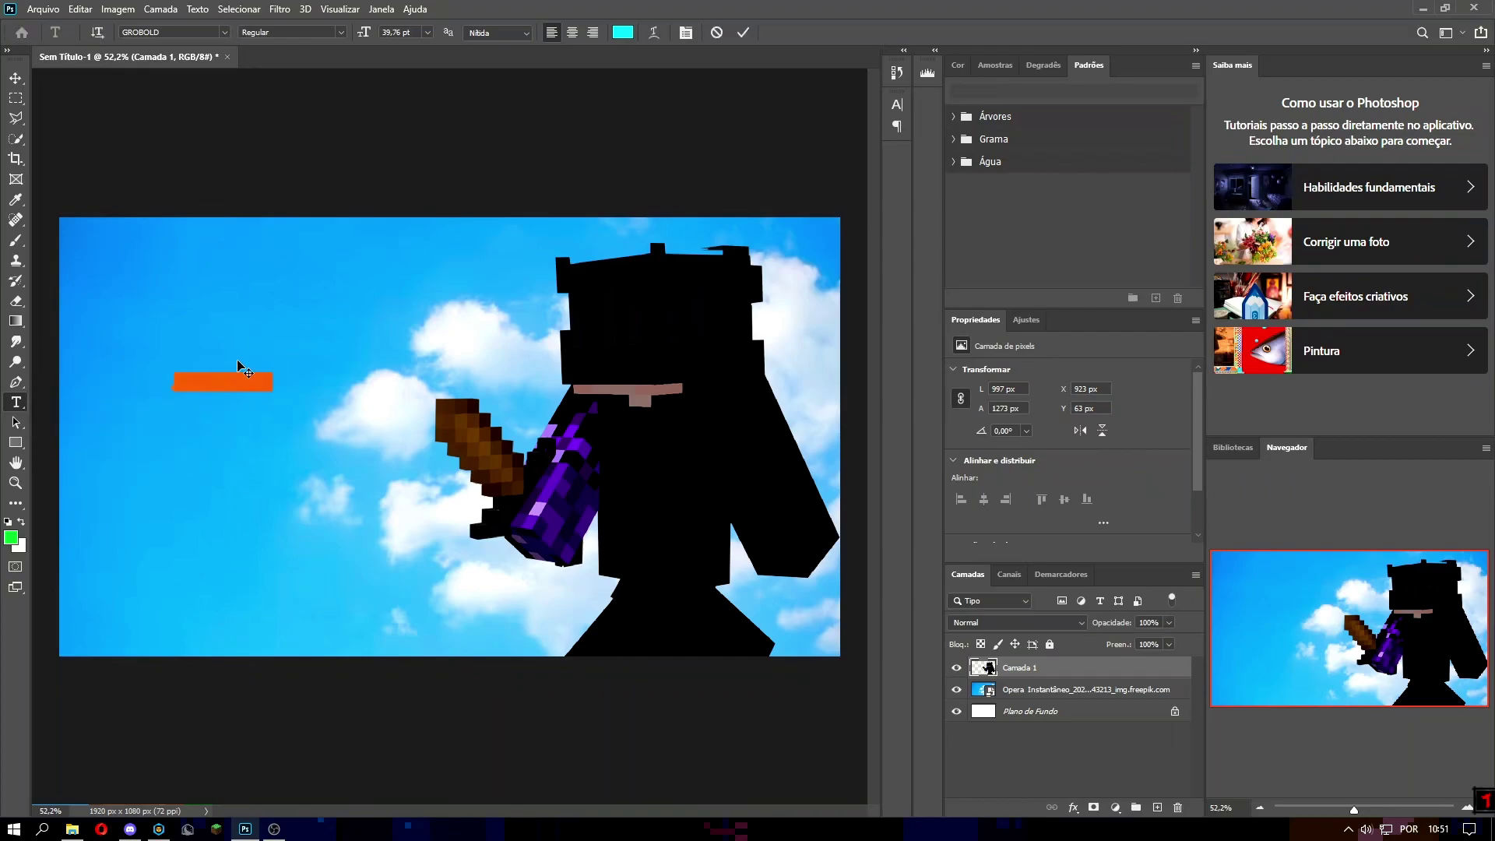
{"action": "type", "text": "THUMBNAIL"}
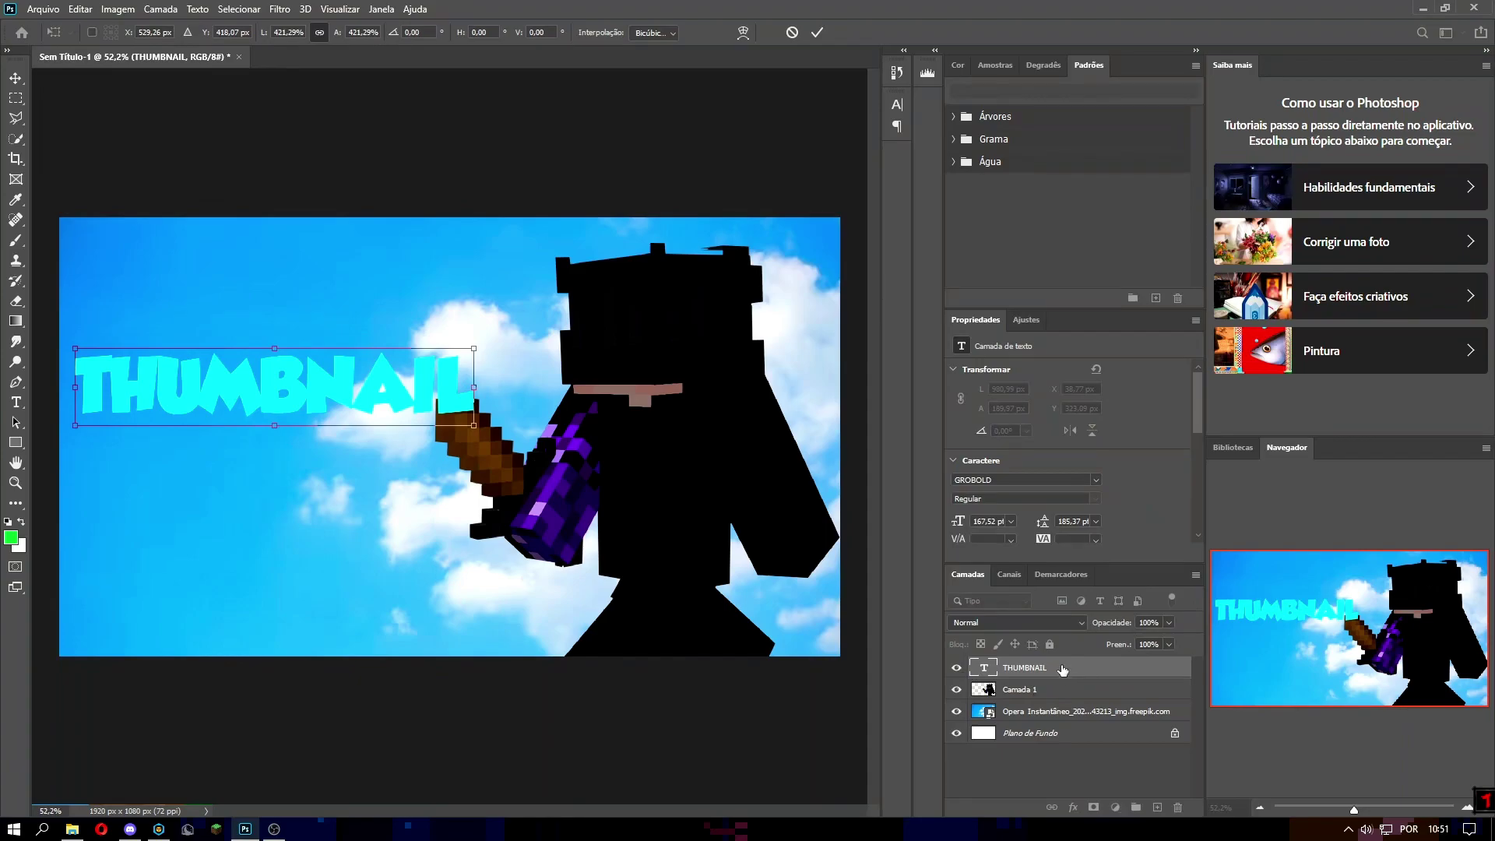
Place the THUMBNAIL layer beneath the character layer and enlarge the text to about 1175 px wide across the sky
{"action": "left_click_drag", "start_coordinate": [1063, 670], "coordinate": [1056, 703]}
{"action": "left_click_drag", "start_coordinate": [473, 425], "coordinate": [556, 432]}
{"action": "left_click_drag", "start_coordinate": [519, 390], "coordinate": [508, 390]}
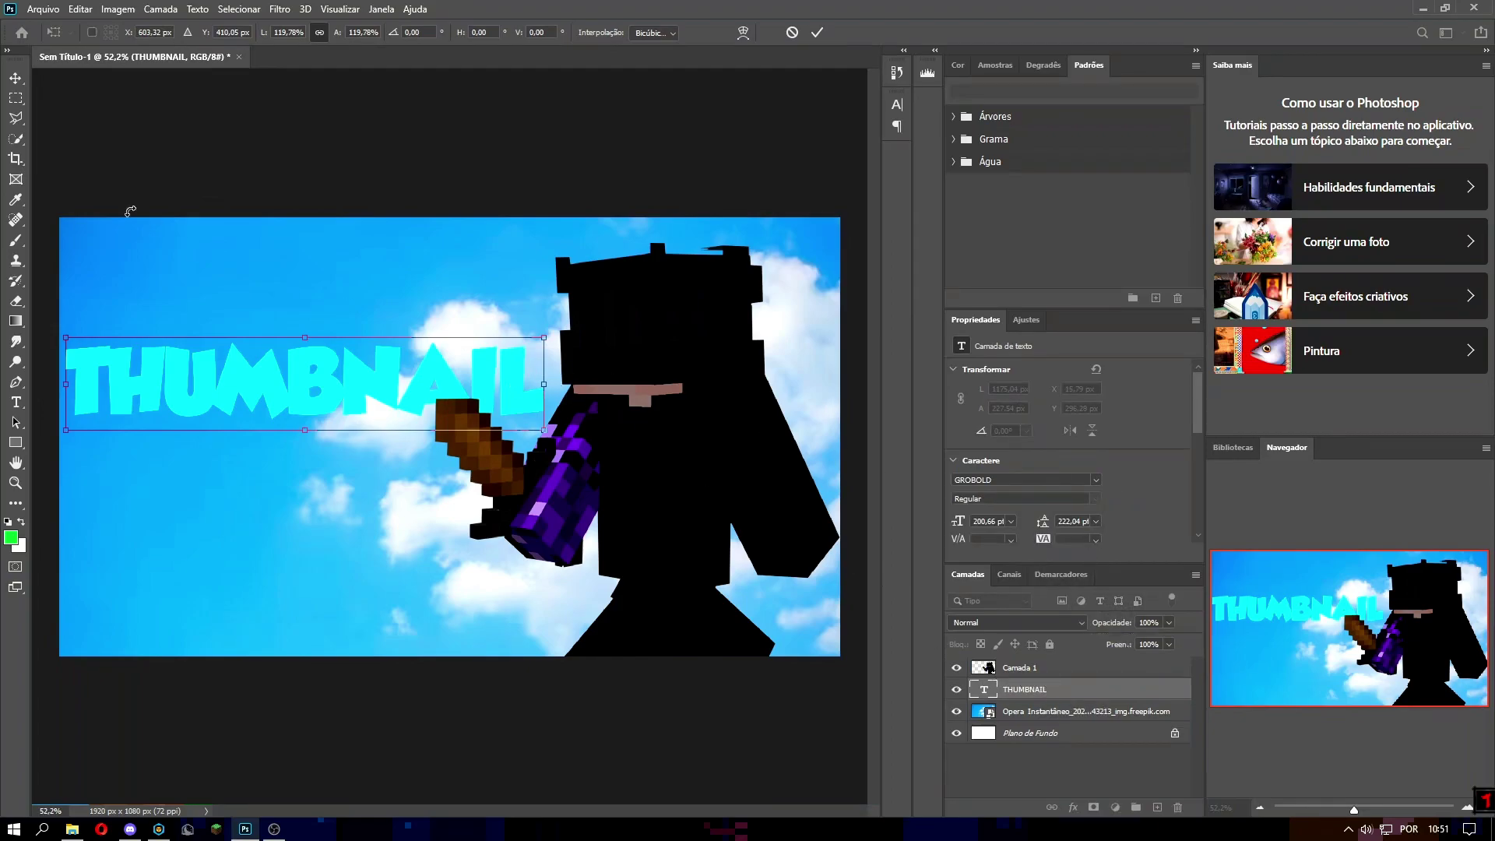
{"action": "left_click", "coordinate": [19, 82]}
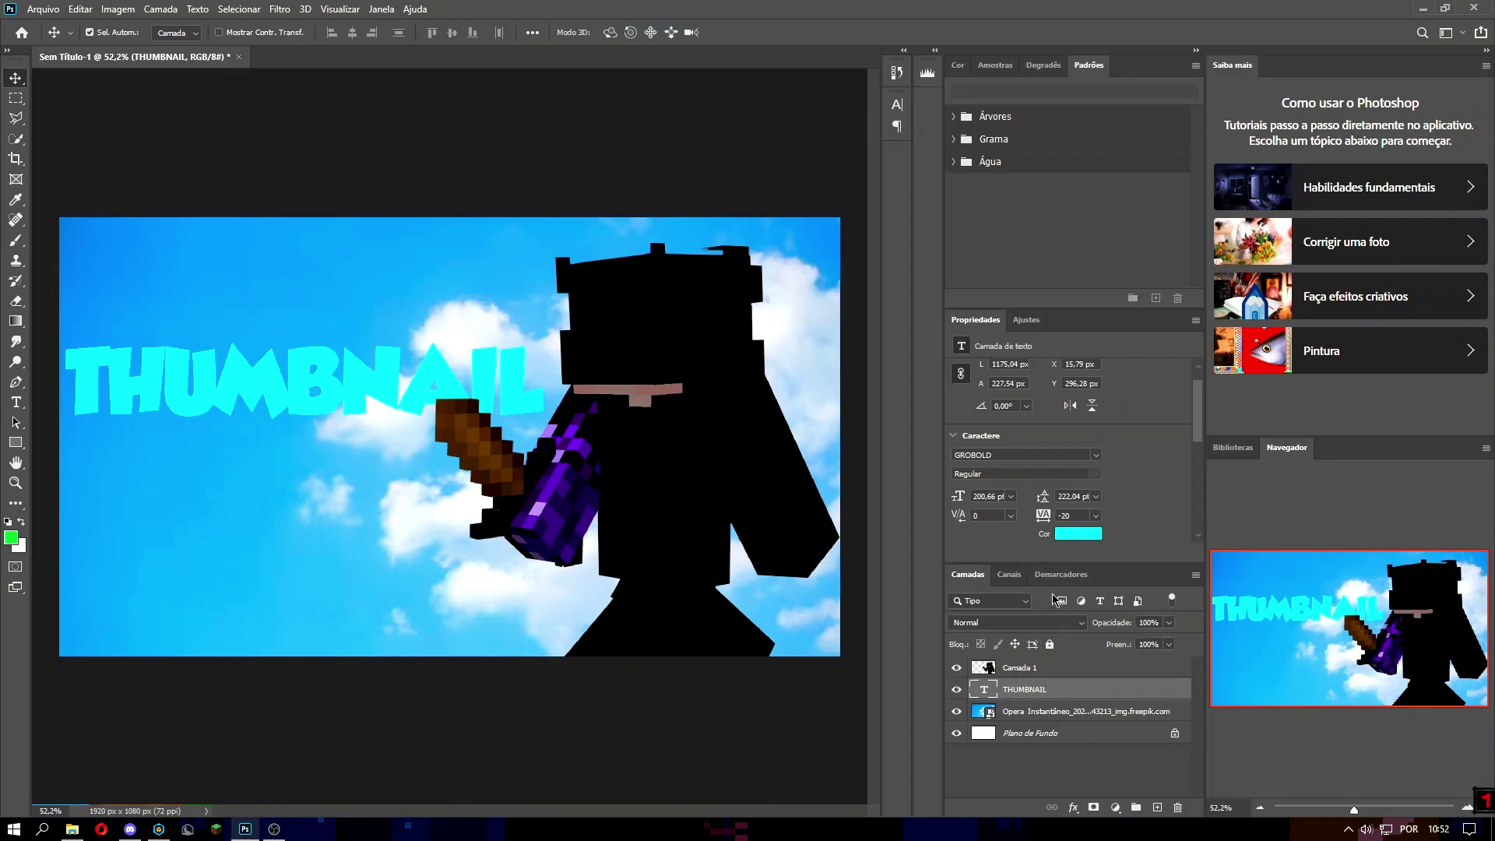
Change the colour of the THUMBNAIL text to red
{"action": "left_click", "coordinate": [1064, 535]}
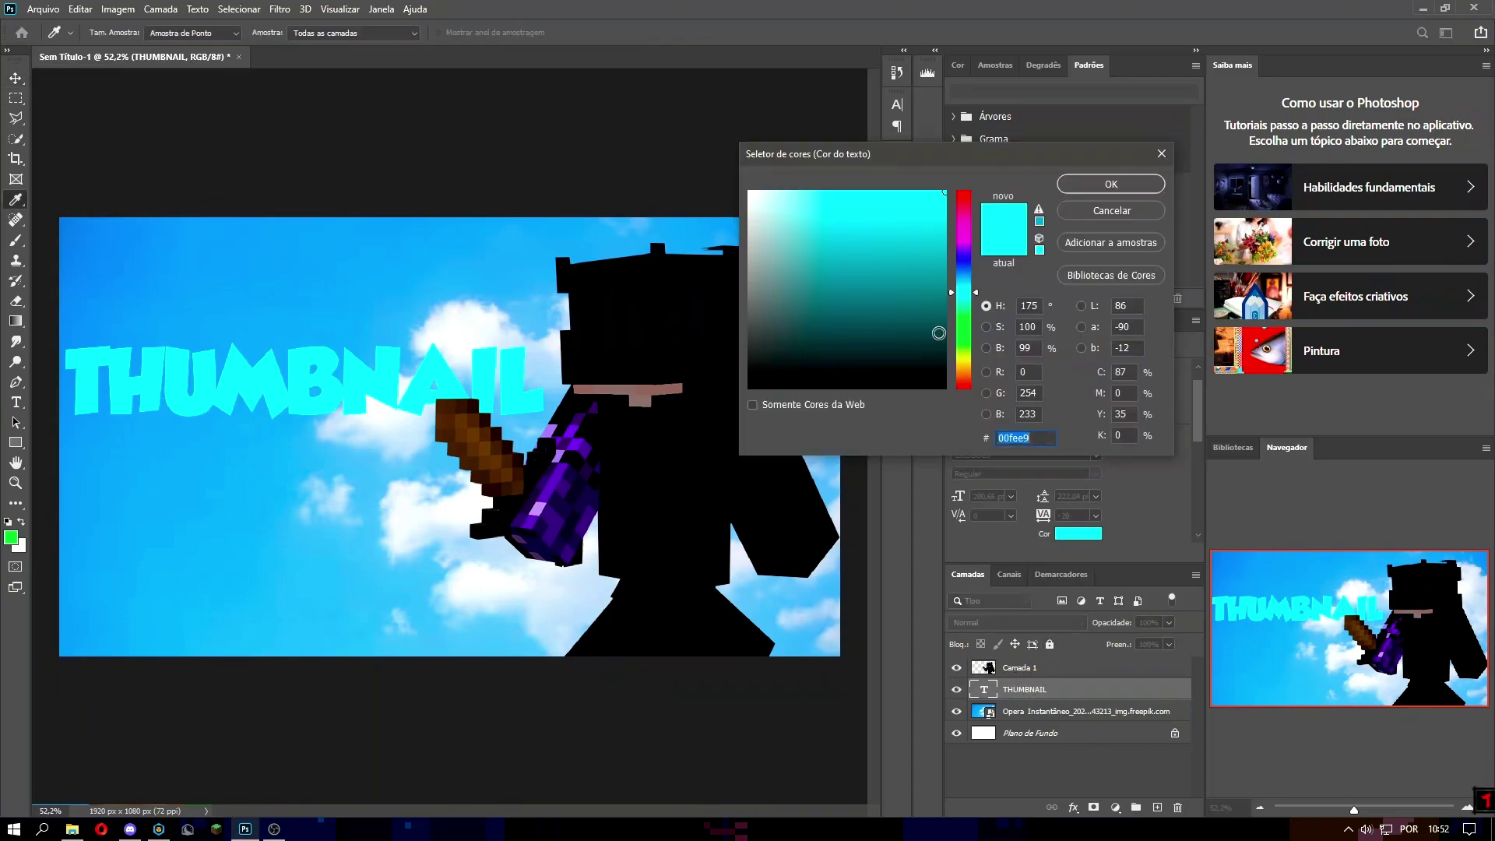
{"action": "left_click", "coordinate": [907, 289]}
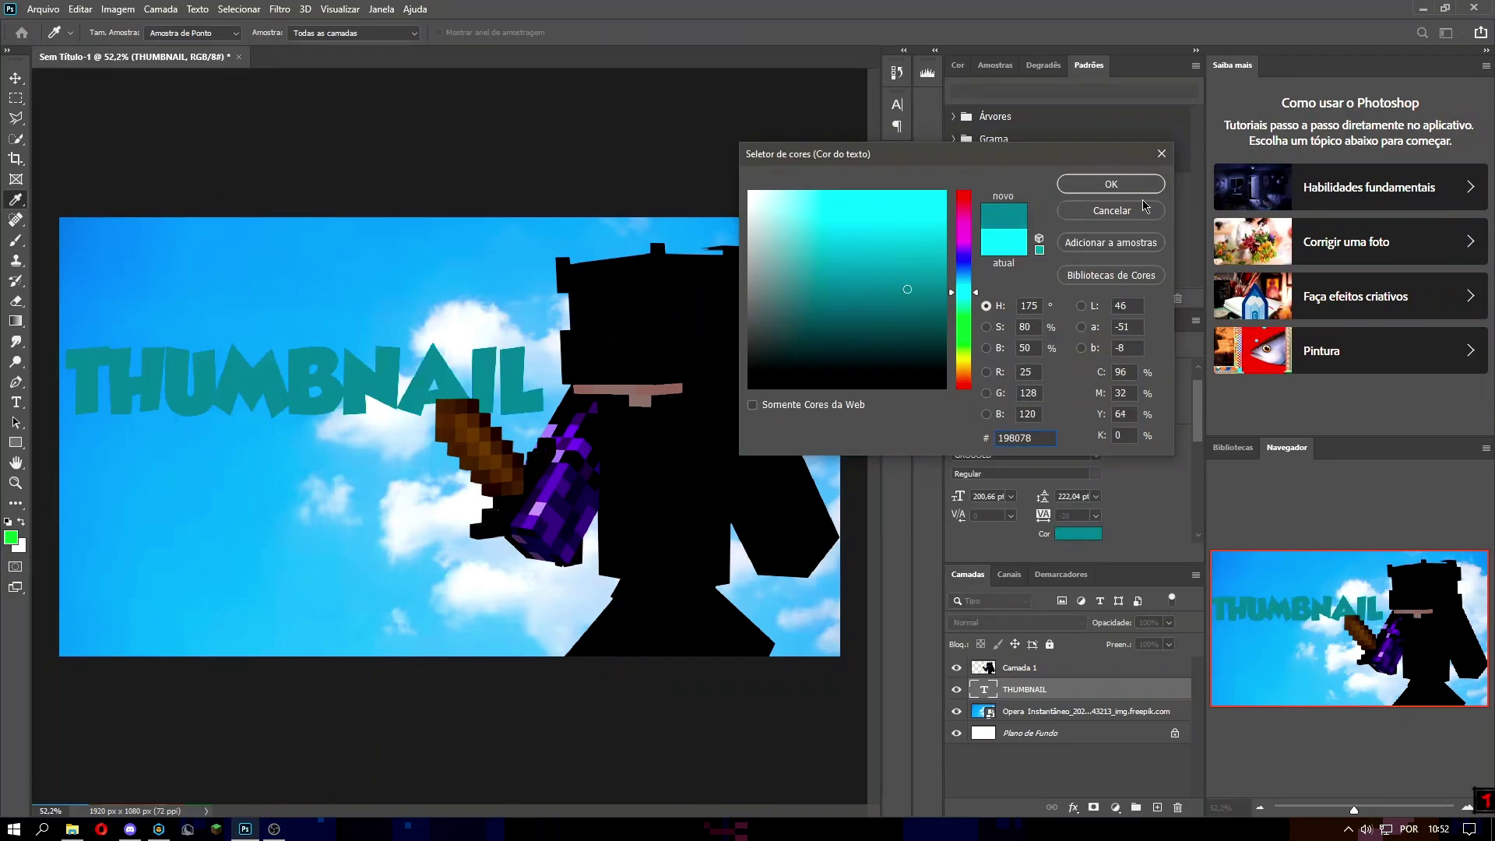
{"action": "mouse_move", "coordinate": [962, 257]}
{"action": "left_mouse_down"}
{"action": "mouse_move", "coordinate": [962, 189]}
{"action": "mouse_move", "coordinate": [948, 188]}
{"action": "left_mouse_up"}
{"action": "left_click", "coordinate": [1148, 187]}
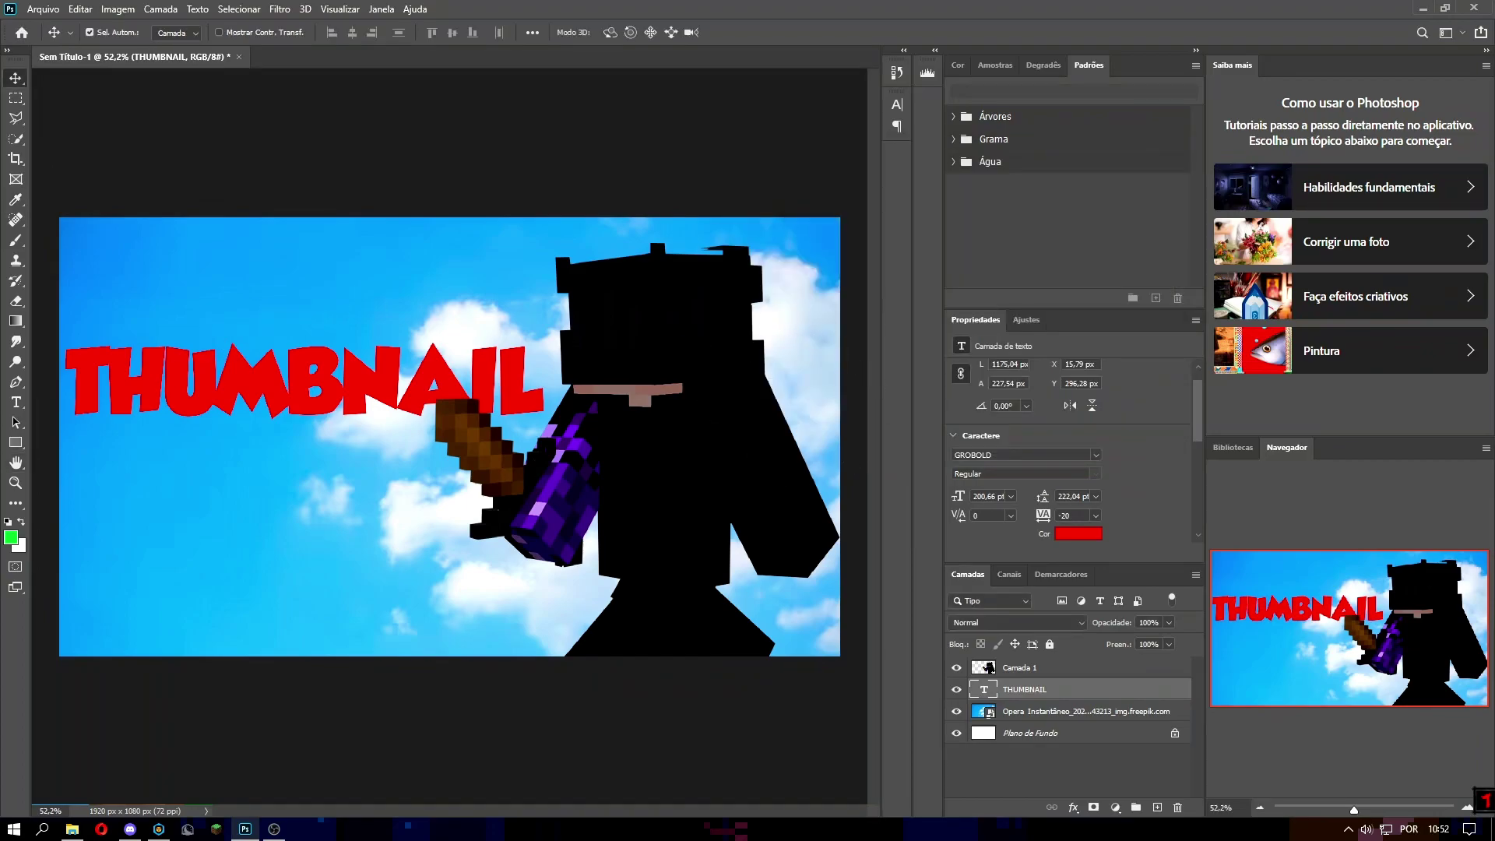
{"action": "left_click_drag", "start_coordinate": [374, 390], "coordinate": [309, 372]}
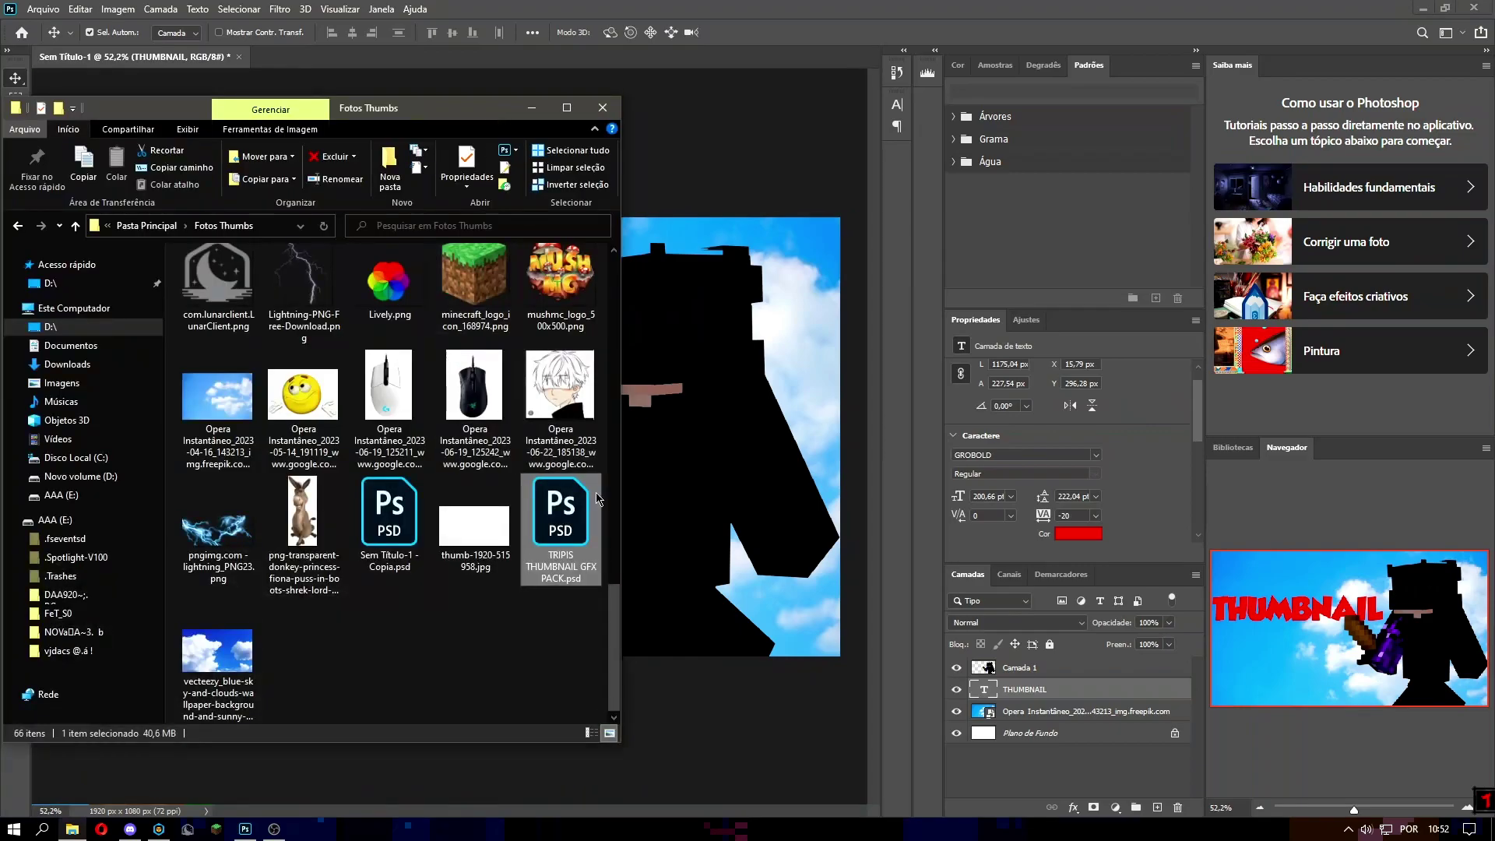
Open TRIPIS THUMBNAIL GFX PACK.psd from the Fotos Thumbs folder as a separate document
{"action": "left_click_drag", "start_coordinate": [566, 553], "coordinate": [213, 53]}
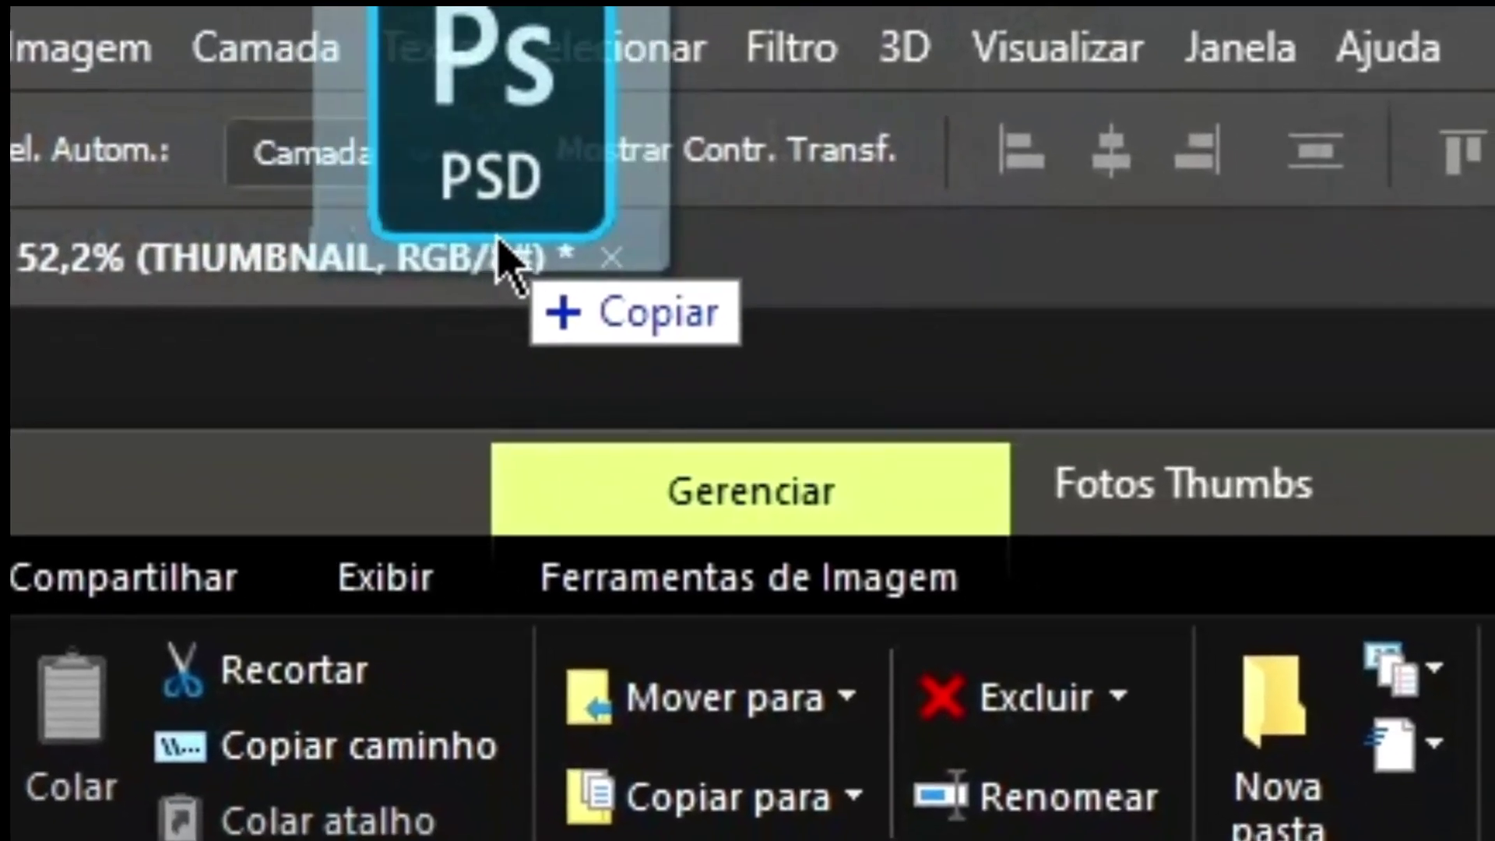
{"action": "left_click_drag", "start_coordinate": [498, 241], "coordinate": [823, 256]}
{"action": "left_click", "coordinate": [897, 371]}
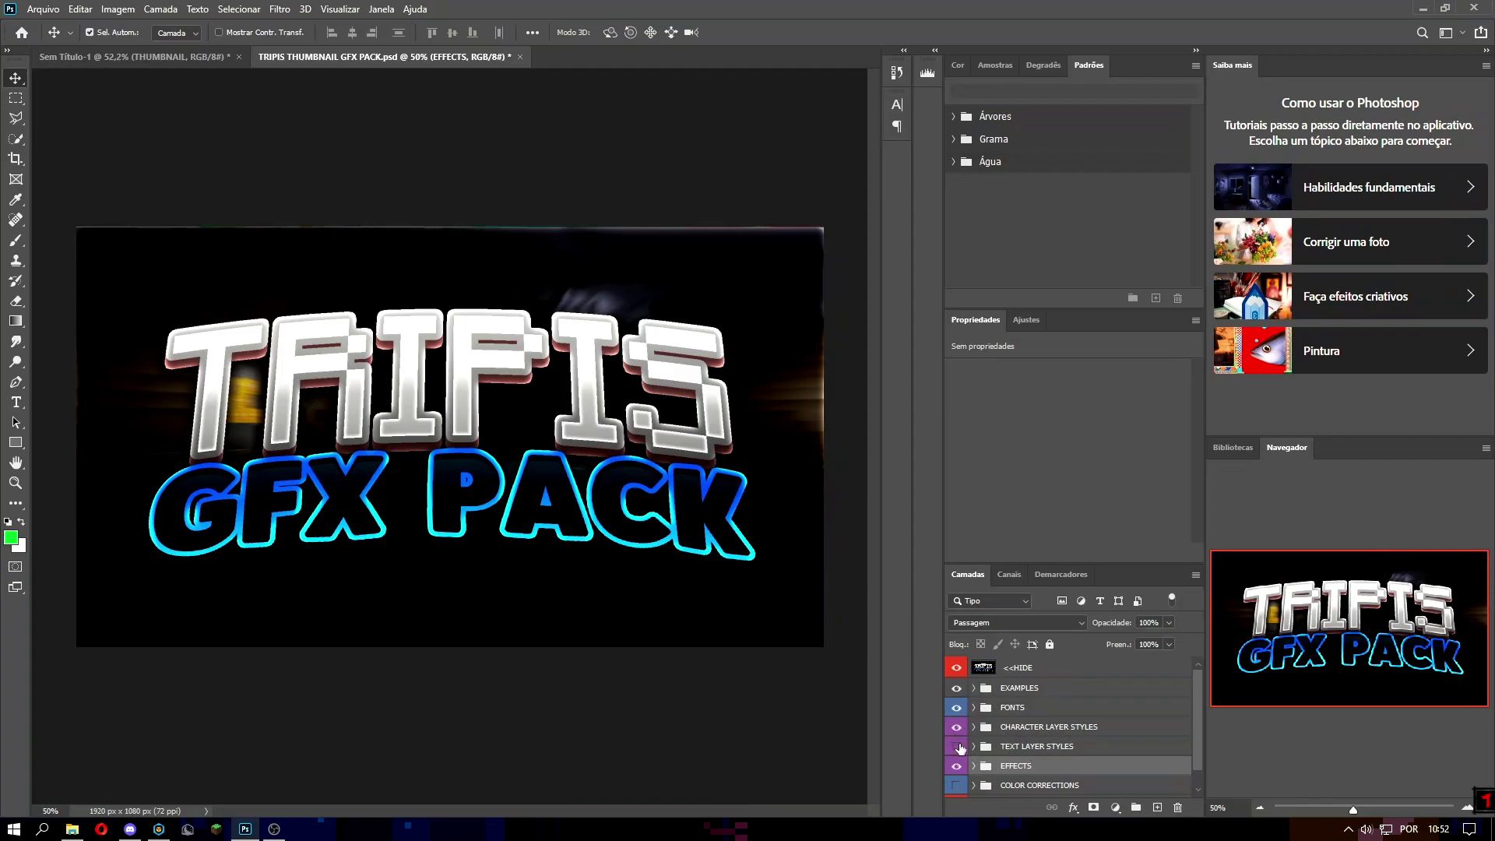
Hide the <<HIDE layer and the EXAMPLES, FONTS, TEXT LAYER STYLES and COLOR CORRECTIONS groups
{"action": "left_click", "coordinate": [959, 786]}
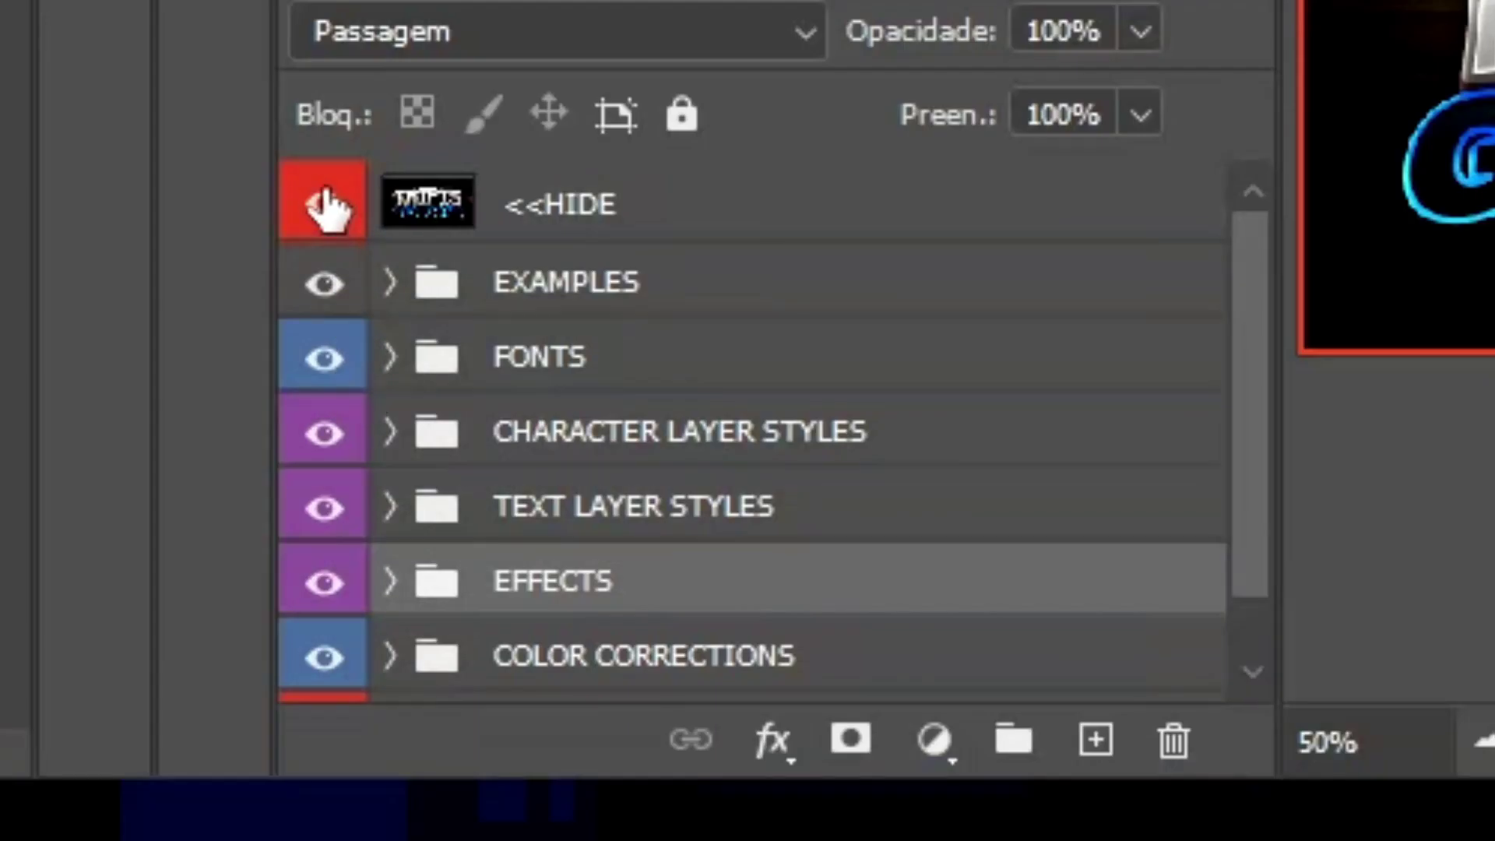
{"action": "left_click", "coordinate": [956, 667]}
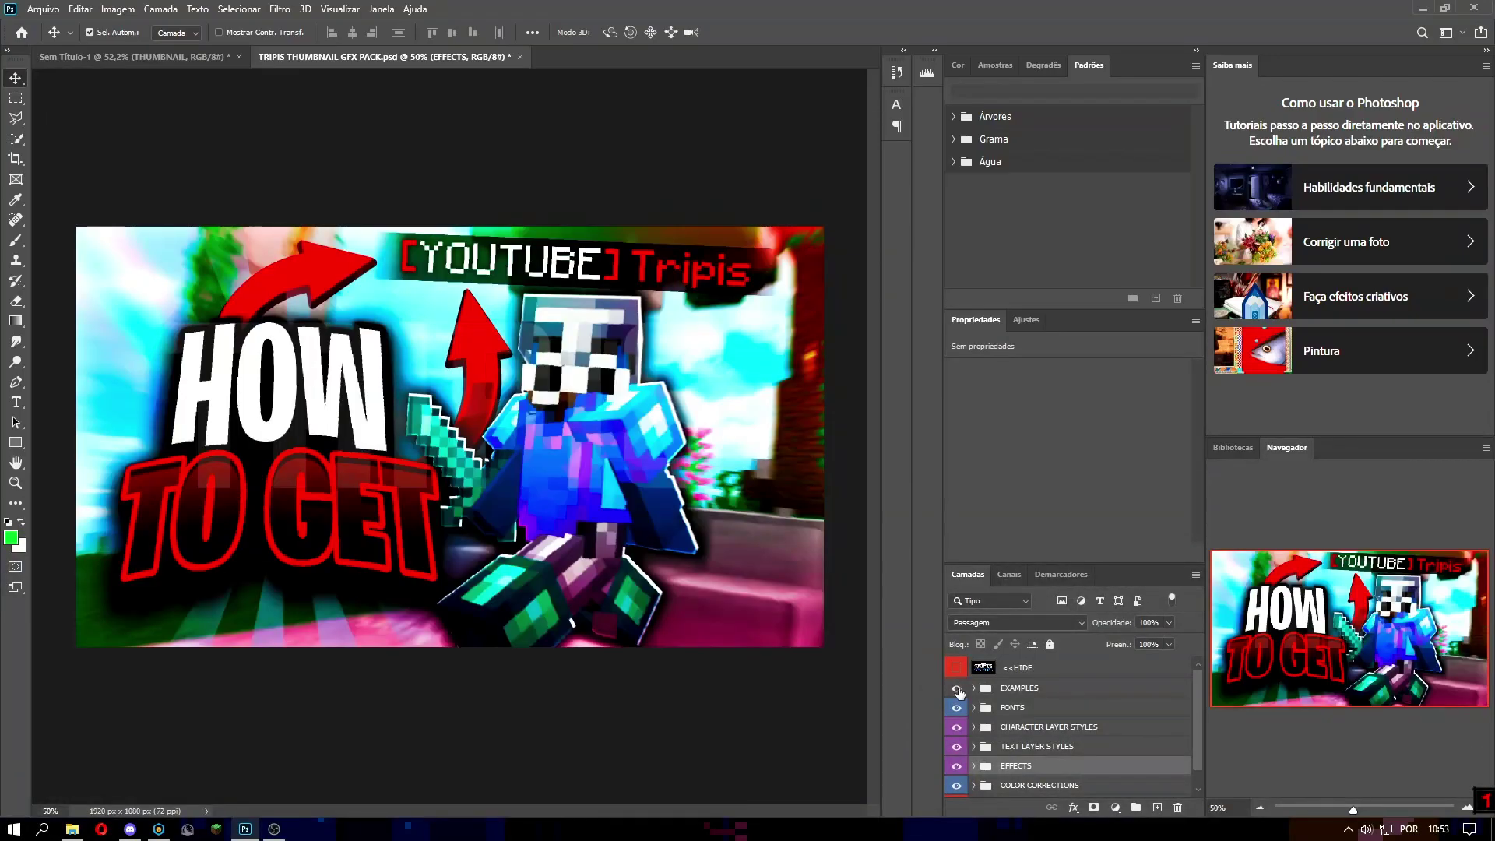
{"action": "left_click", "coordinate": [957, 688]}
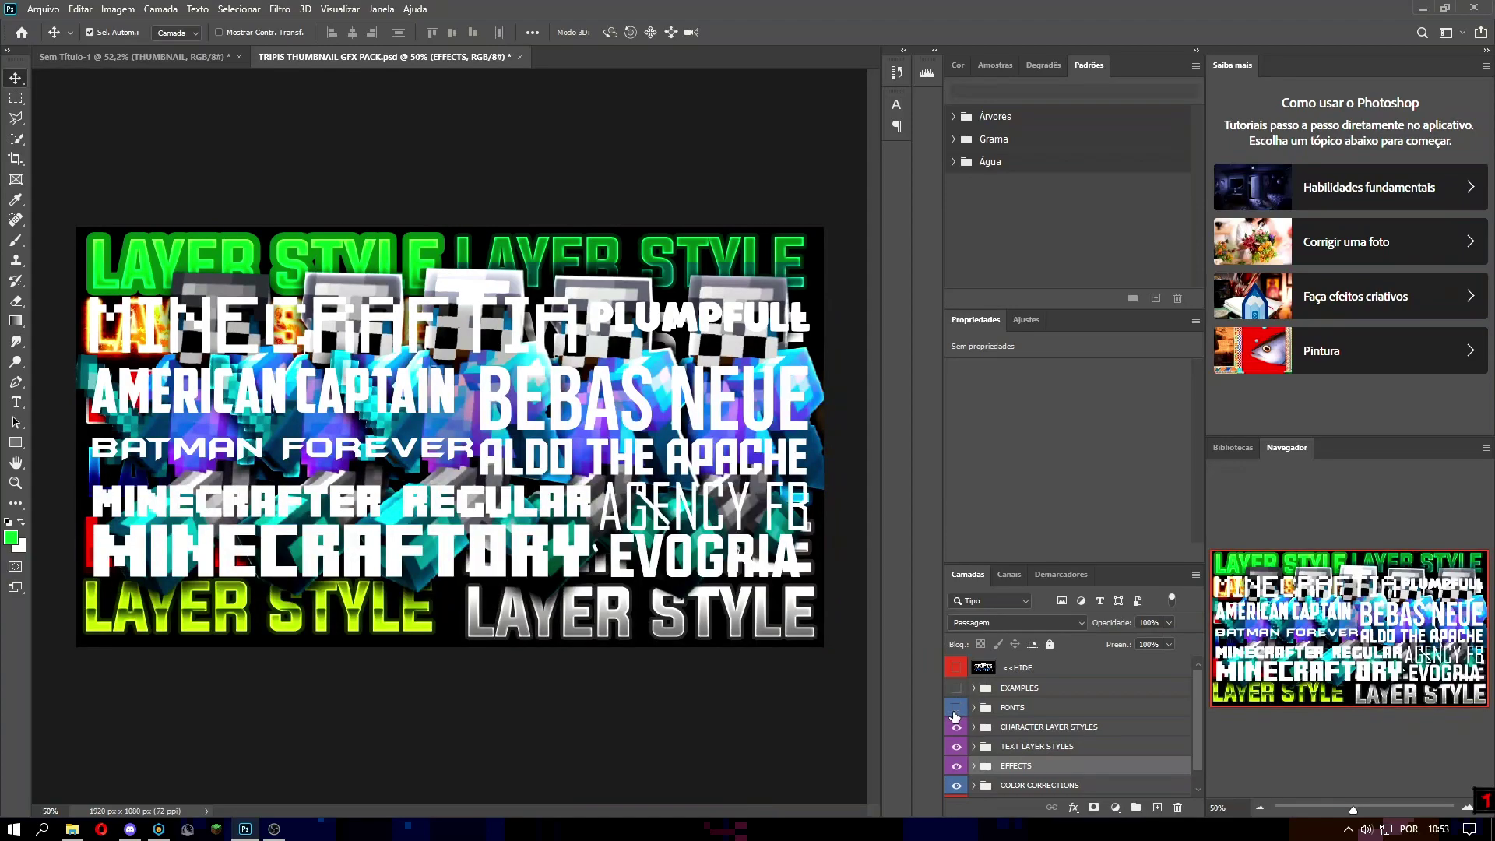
{"action": "left_click", "coordinate": [955, 708]}
{"action": "left_click", "coordinate": [956, 745]}
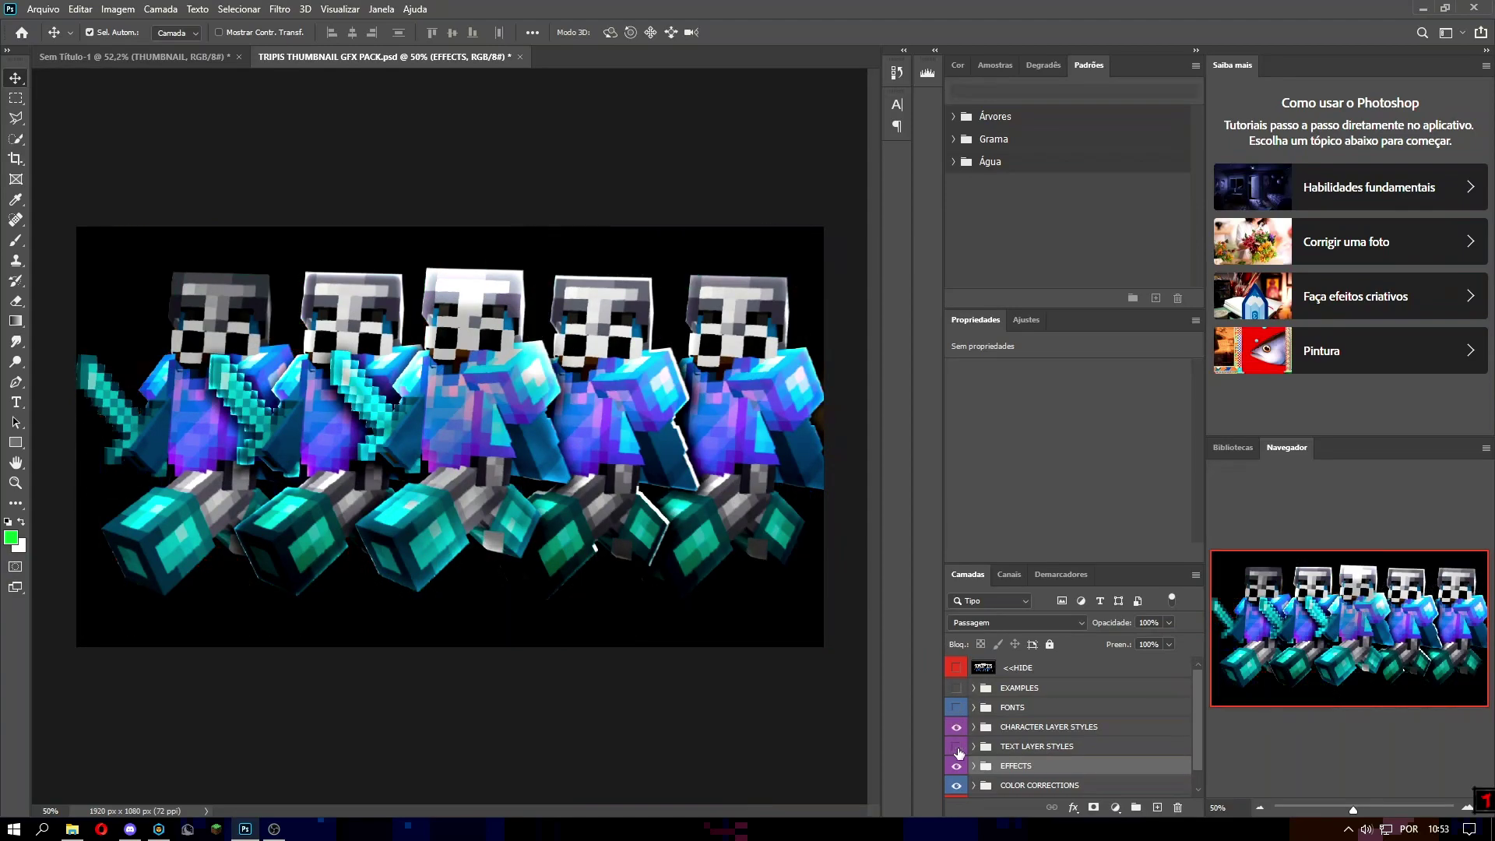
{"action": "left_click", "coordinate": [956, 785]}
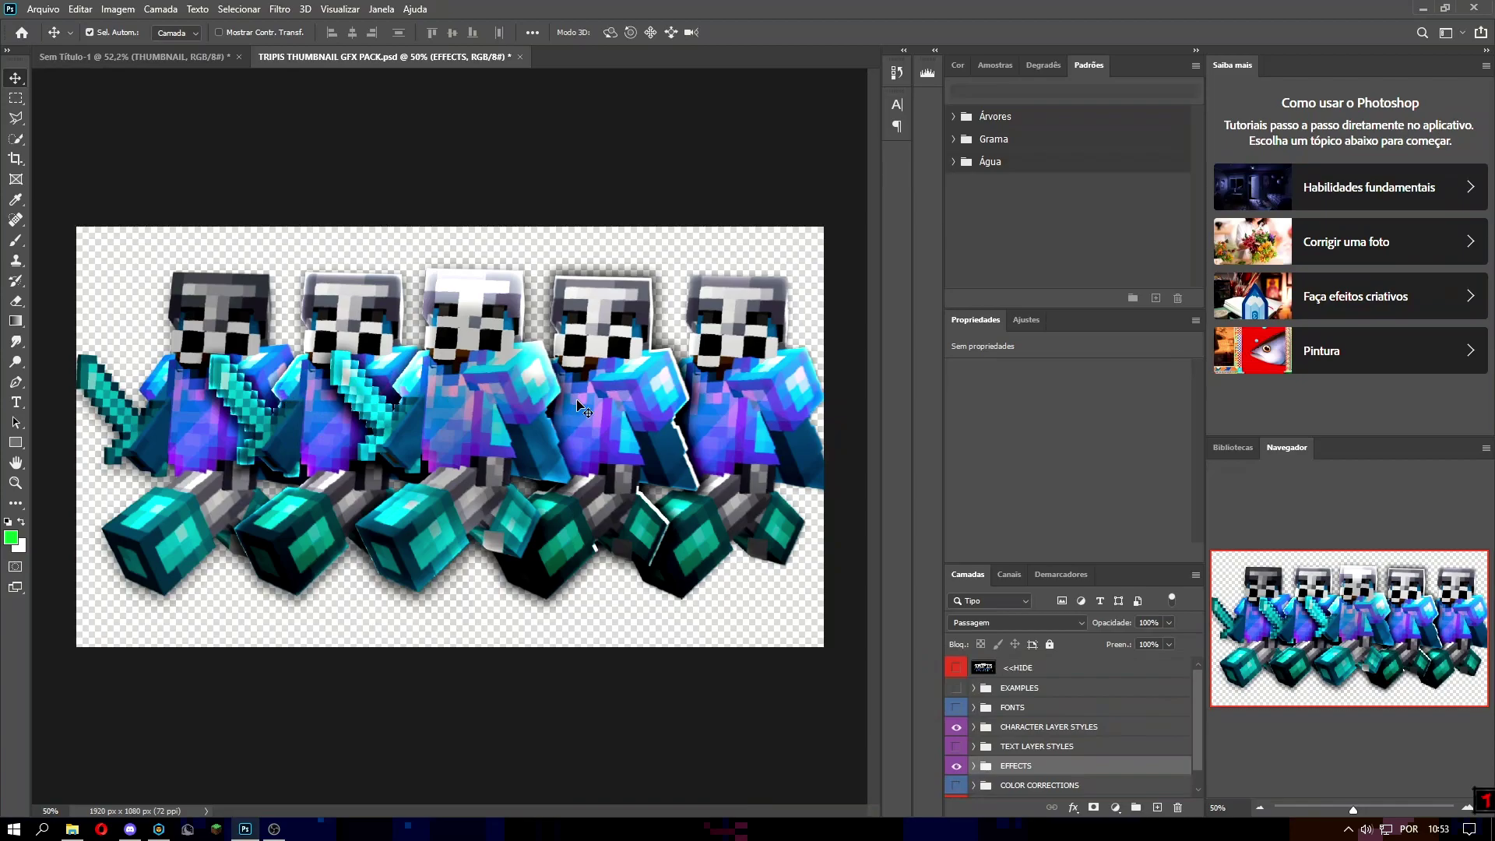
Try to save the layer style of layer 1 in the CHARACTER LAYER STYLES group as a new style preset
{"action": "left_click", "coordinate": [1009, 731]}
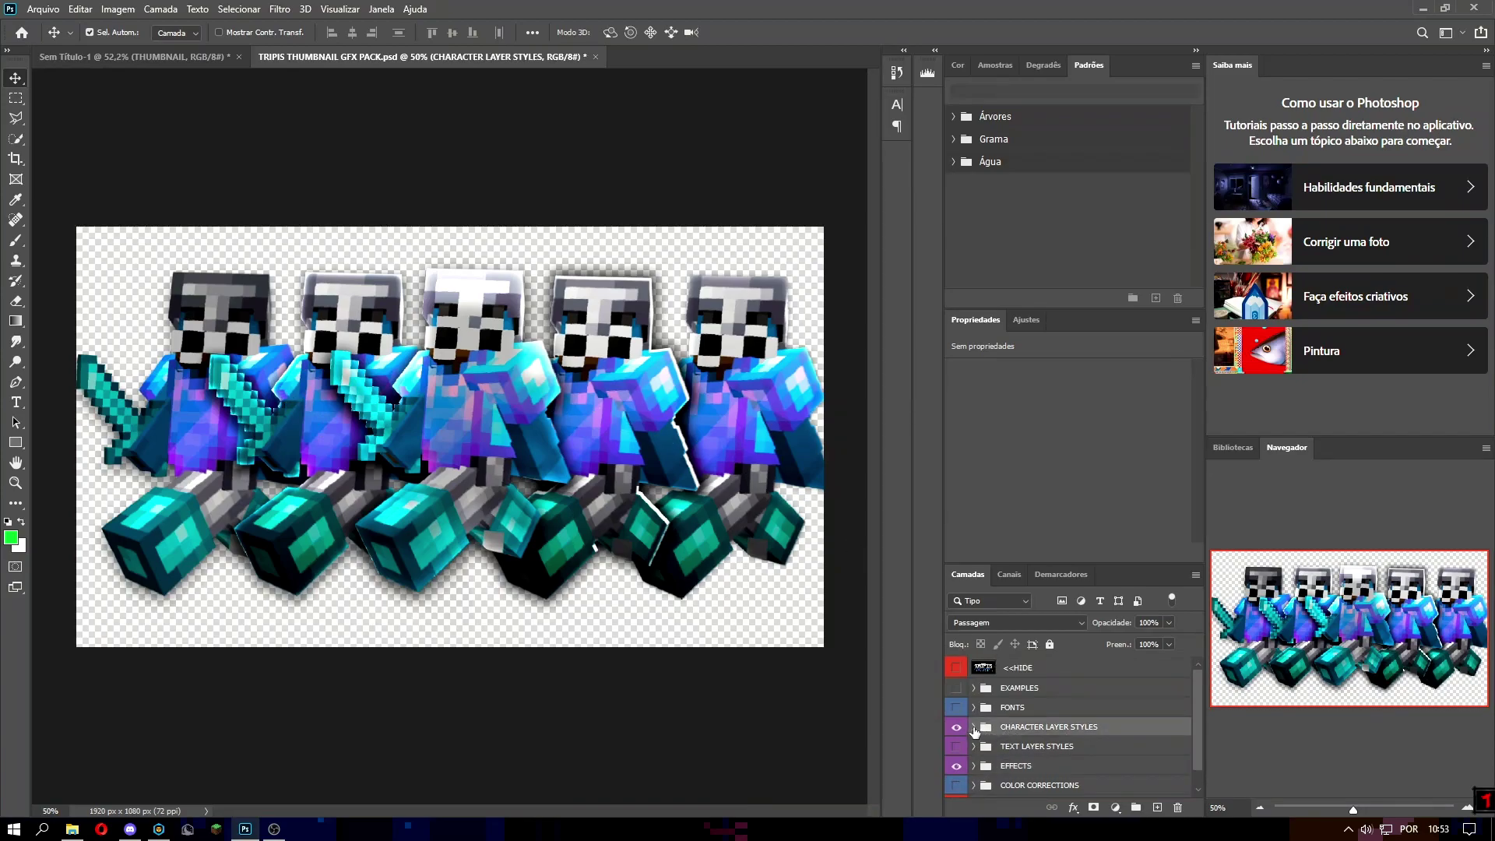
{"action": "left_click", "coordinate": [973, 726]}
{"action": "scroll", "coordinate": [1014, 728], "scroll_direction": "down", "scroll_amount": 1}
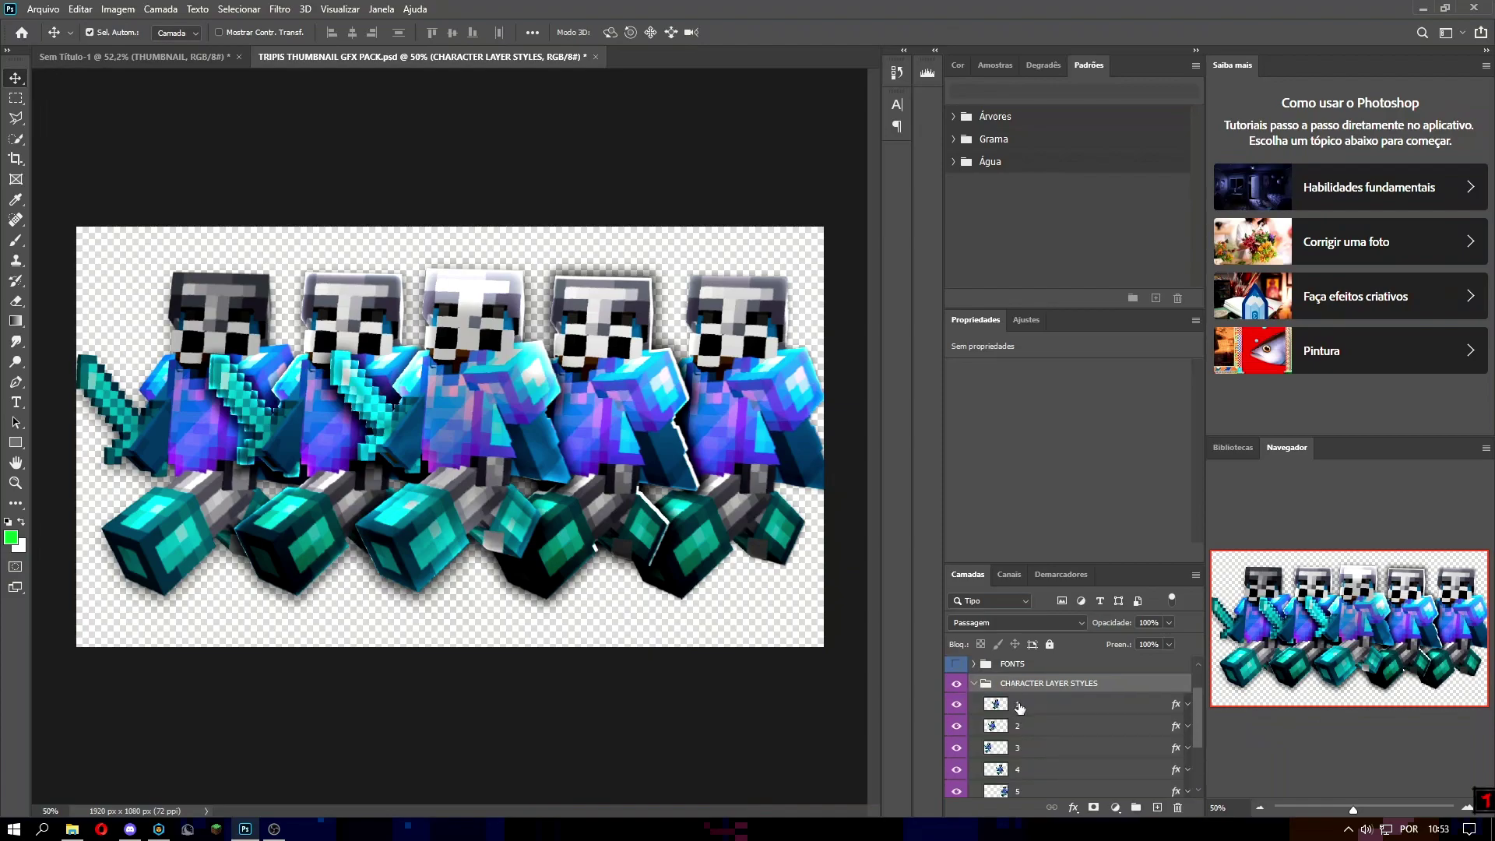
{"action": "left_click", "coordinate": [1019, 703]}
{"action": "scroll", "coordinate": [1032, 701], "scroll_direction": "down", "scroll_amount": 1}
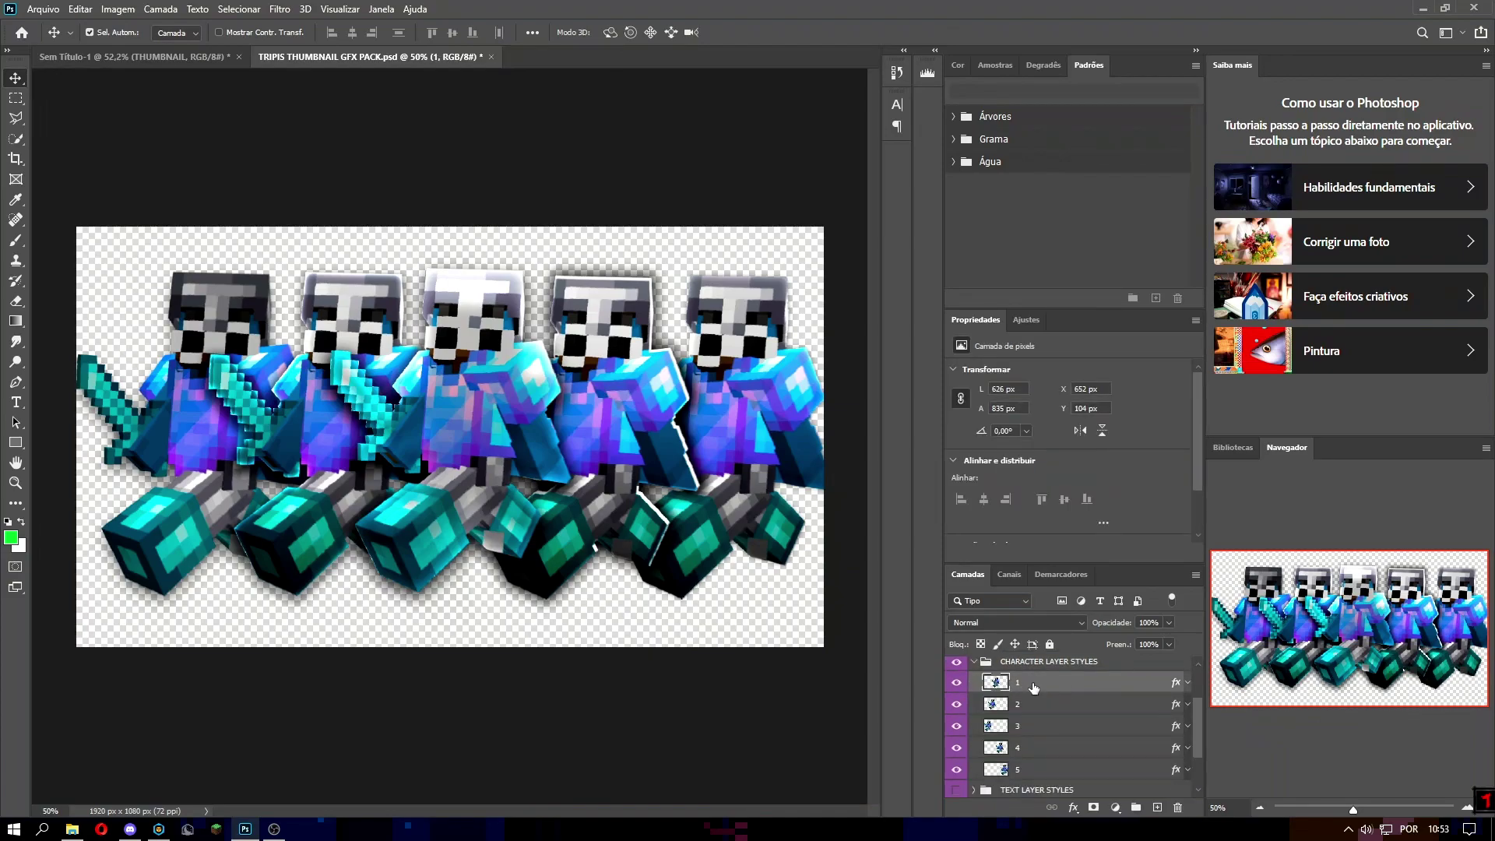
{"action": "right_click", "coordinate": [1034, 686]}
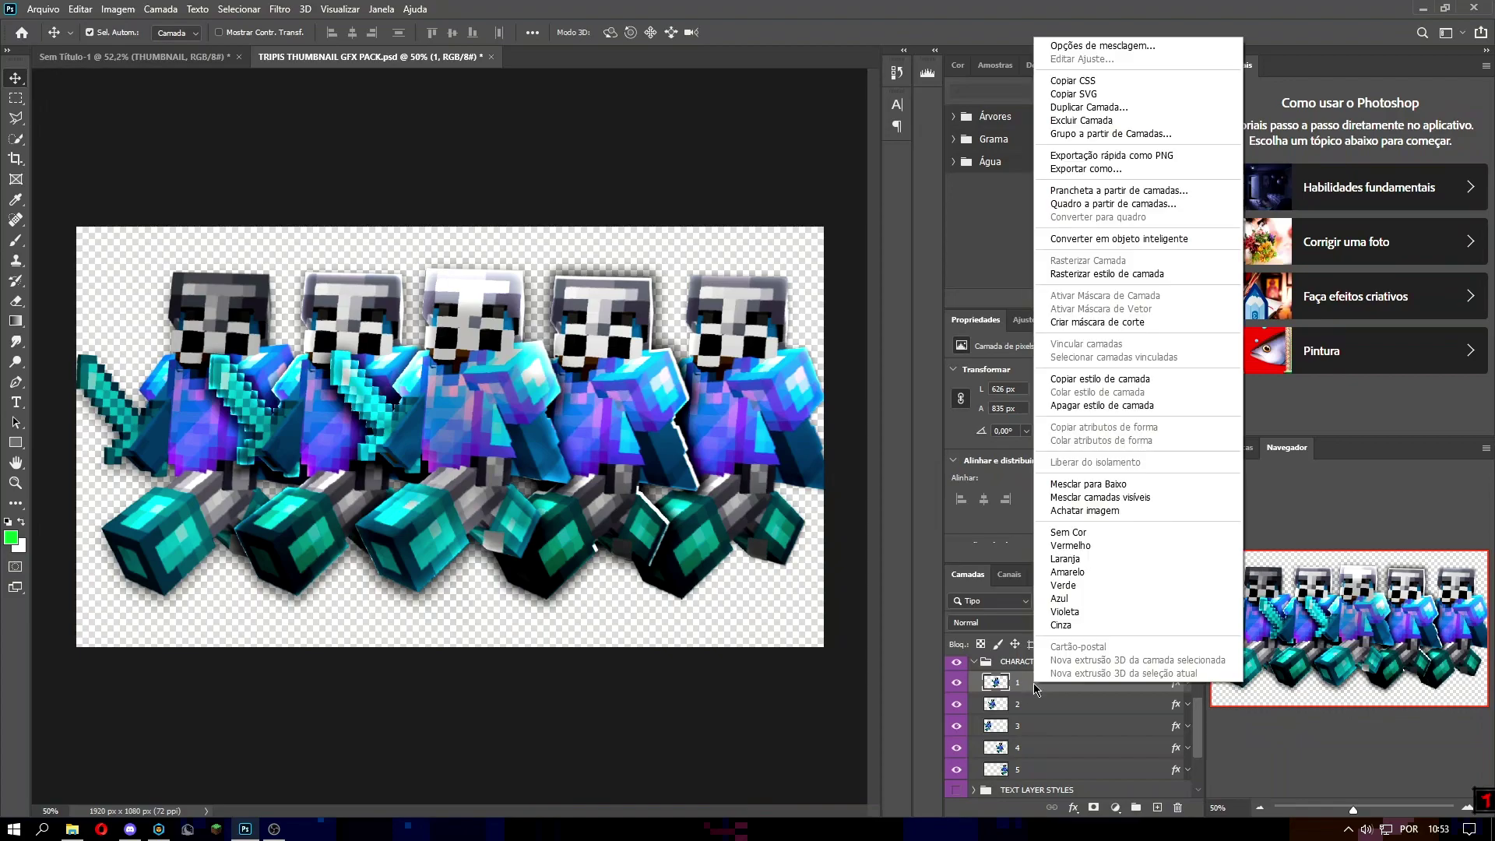
{"action": "left_click", "coordinate": [1084, 50]}
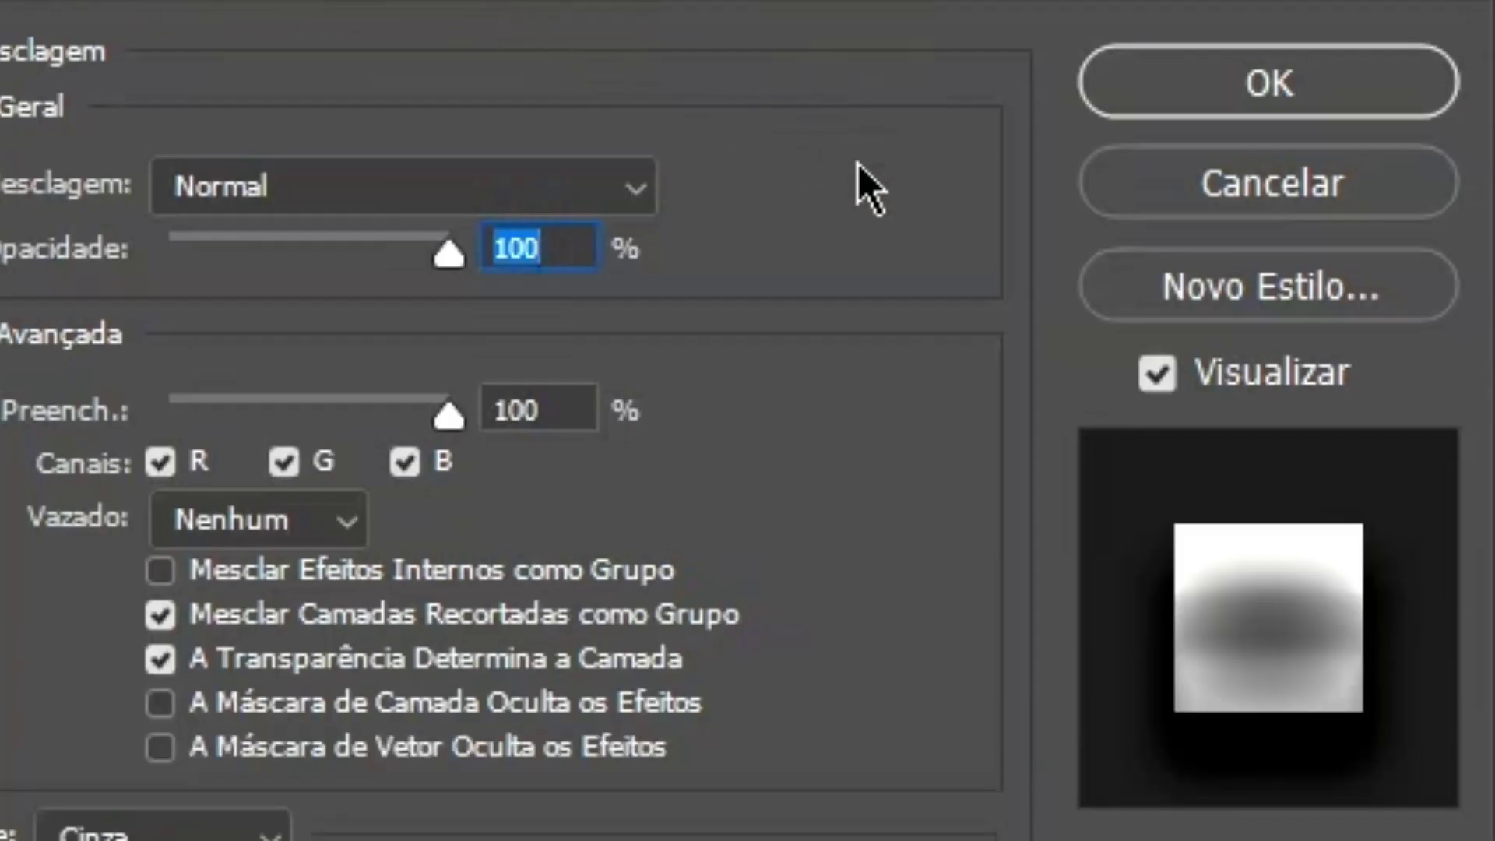
{"action": "left_click", "coordinate": [1277, 293]}
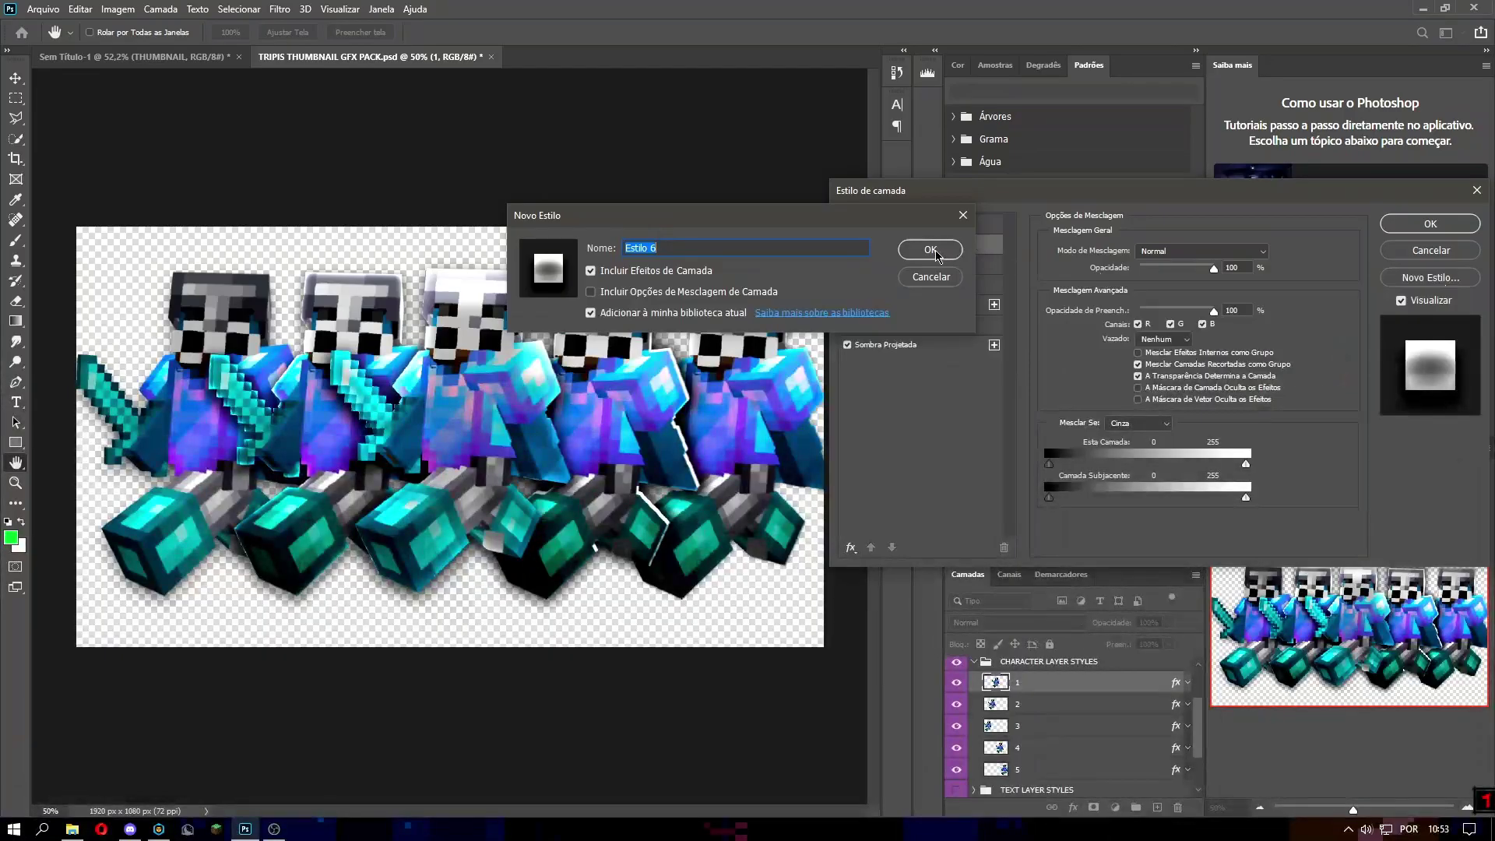
{"action": "left_click", "coordinate": [930, 250]}
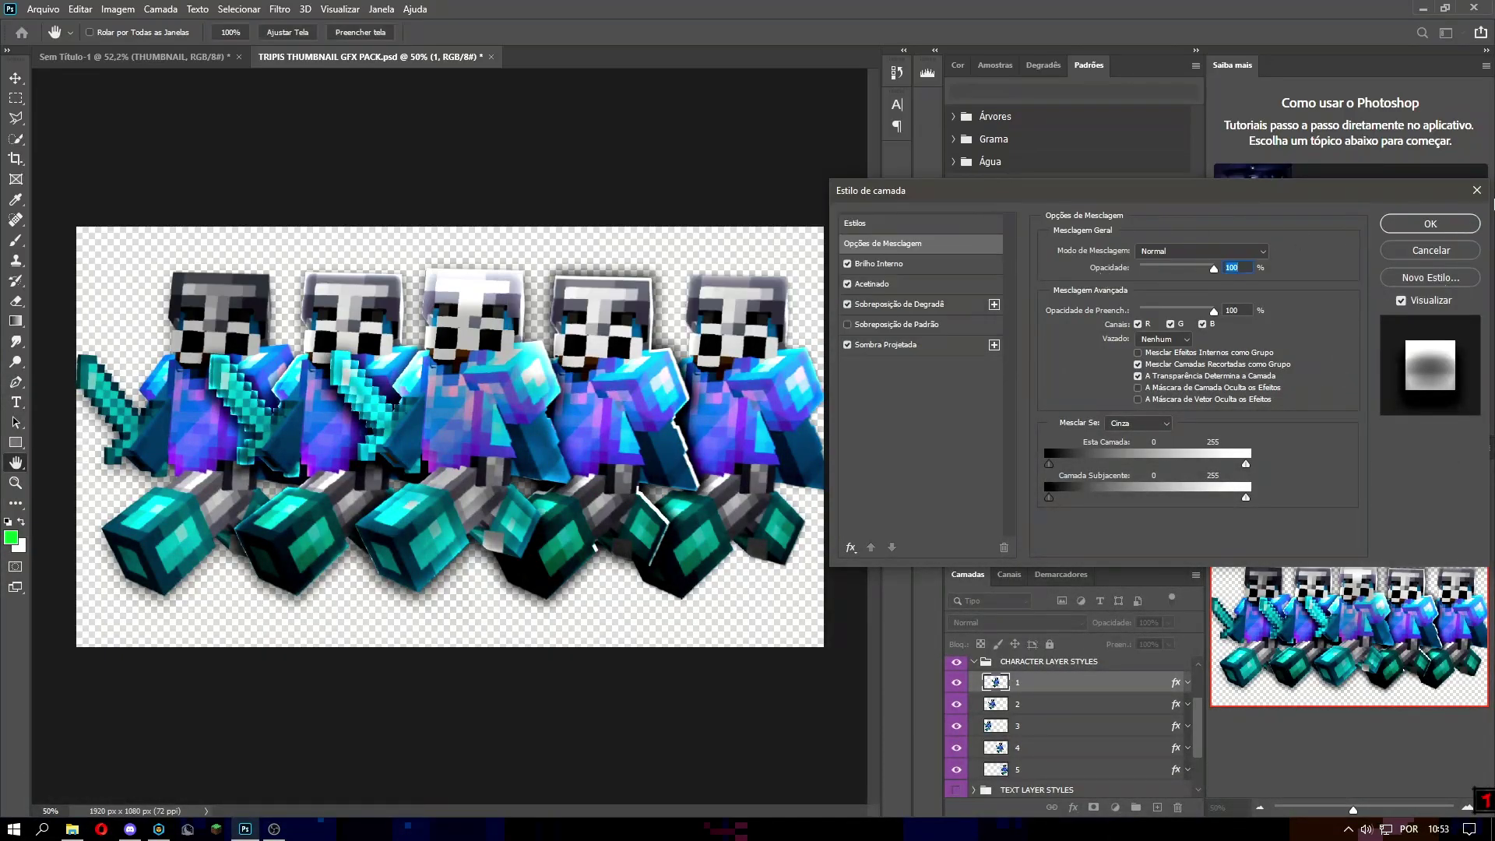
{"action": "left_click", "coordinate": [1477, 192]}
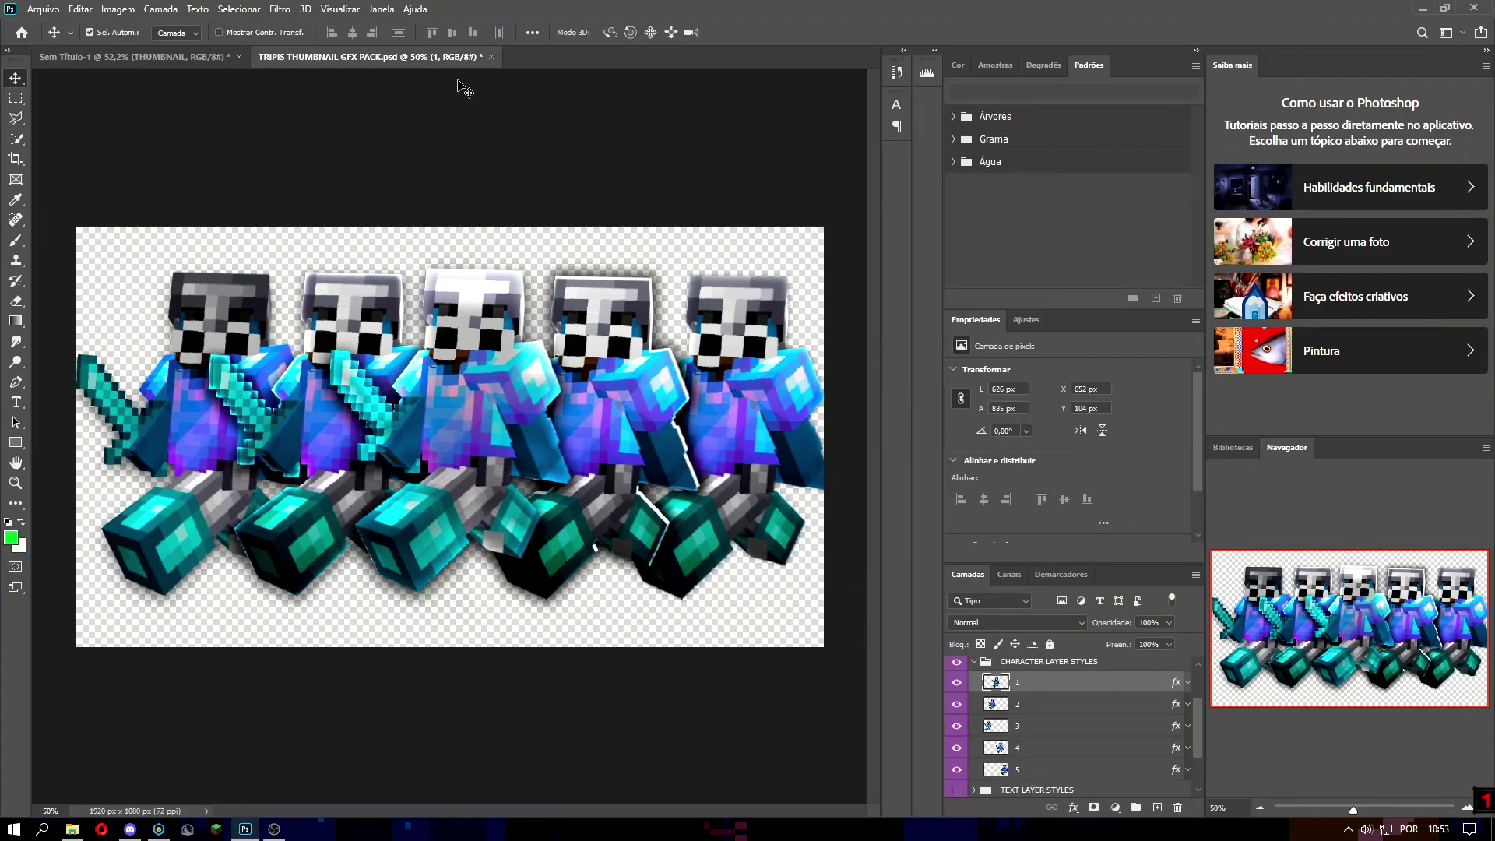
Close the TRIPIS THUMBNAIL GFX PACK.psd document and return to the thumbnail document
{"action": "left_click", "coordinate": [491, 57]}
{"action": "left_click", "coordinate": [830, 309]}
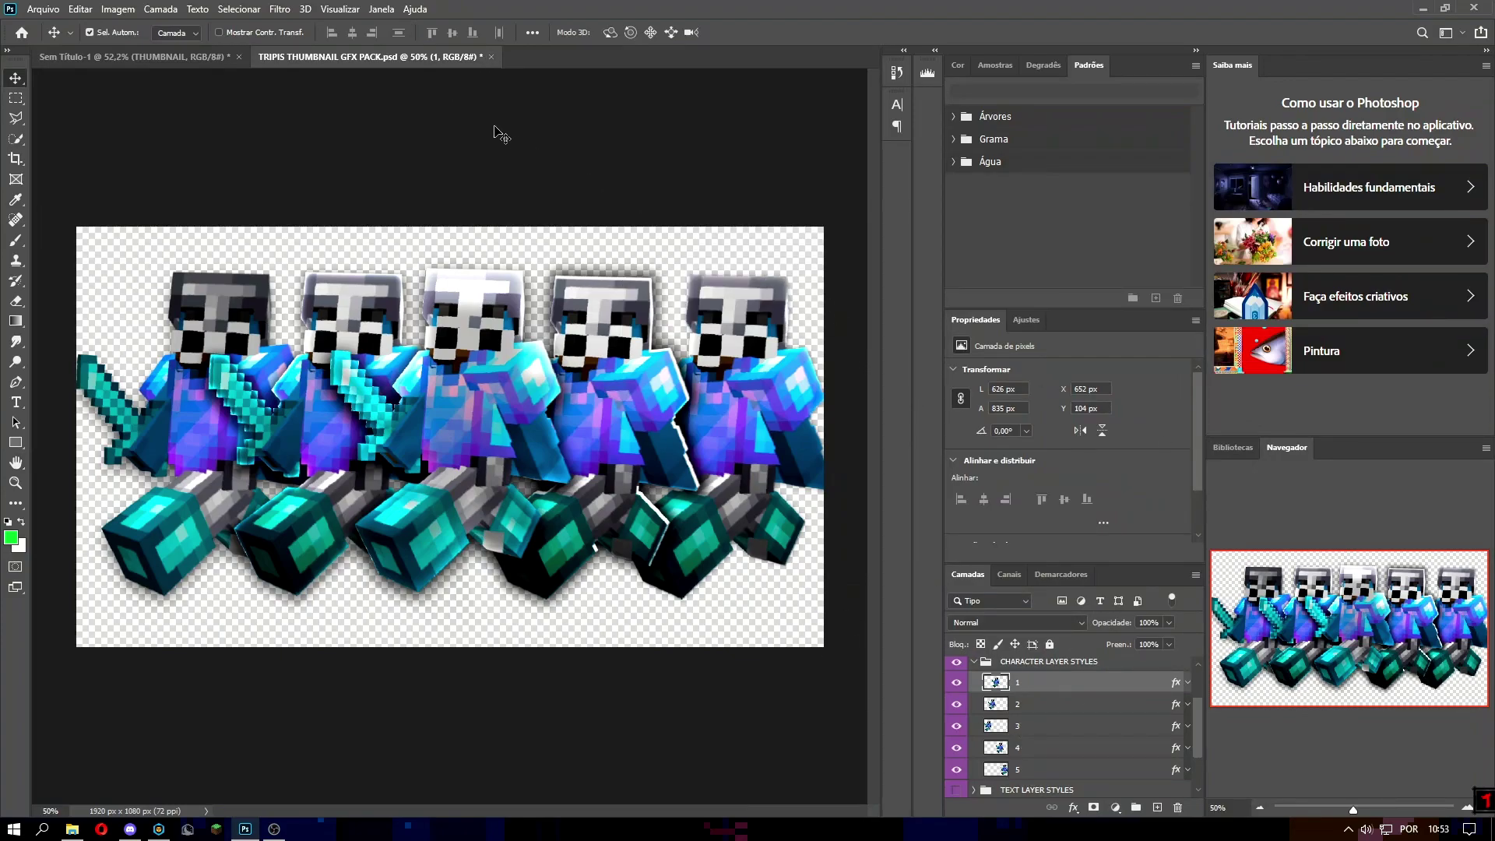
{"action": "left_click", "coordinate": [493, 61]}
{"action": "left_click", "coordinate": [682, 312]}
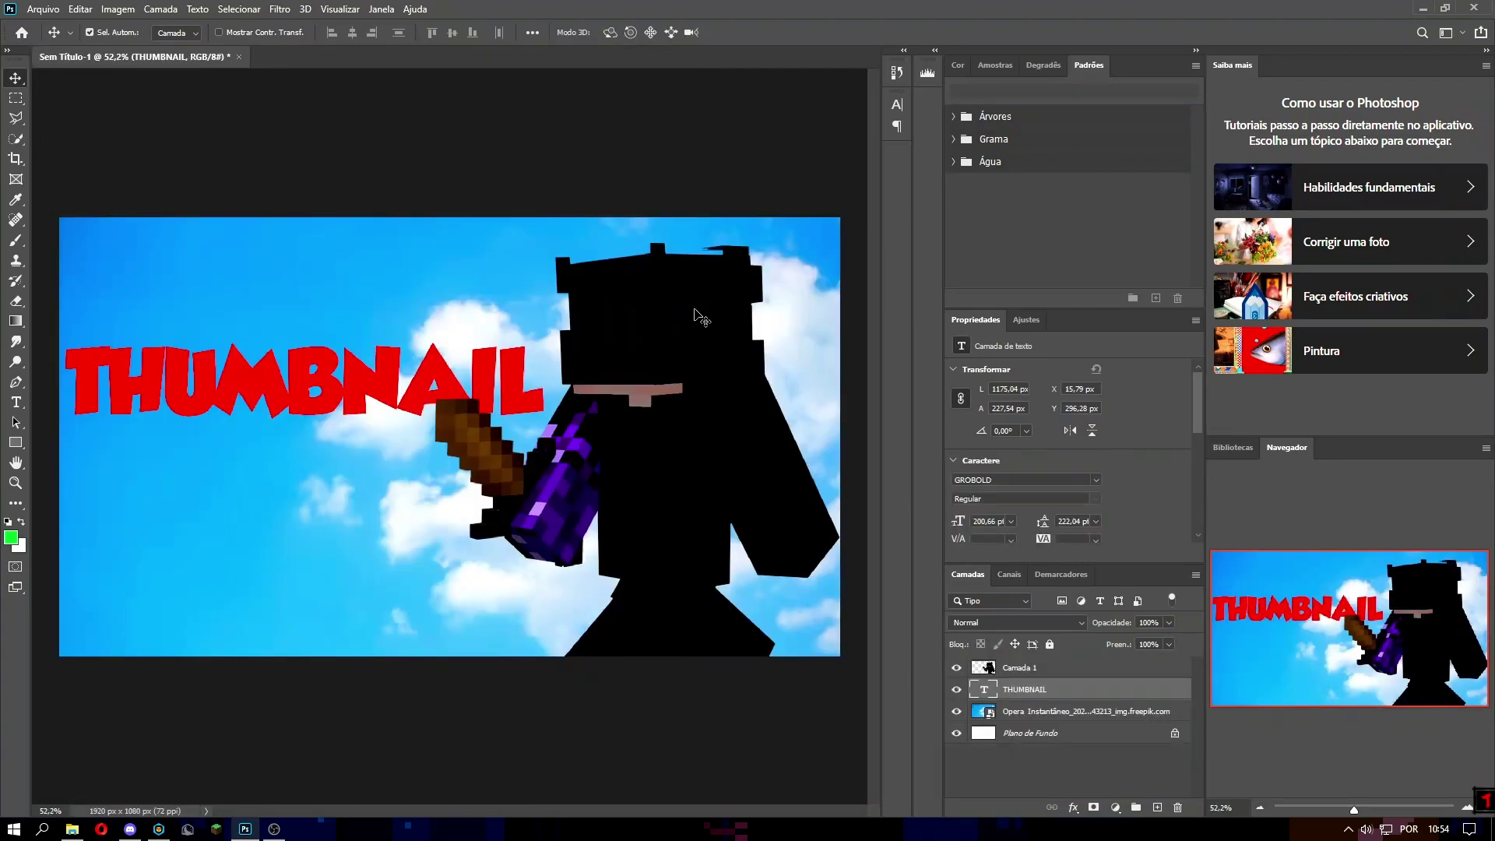
Apply the fifth saved style preset, with inner glow, gradient overlay and drop shadow, to the sky background layer
{"action": "left_click", "coordinate": [521, 274]}
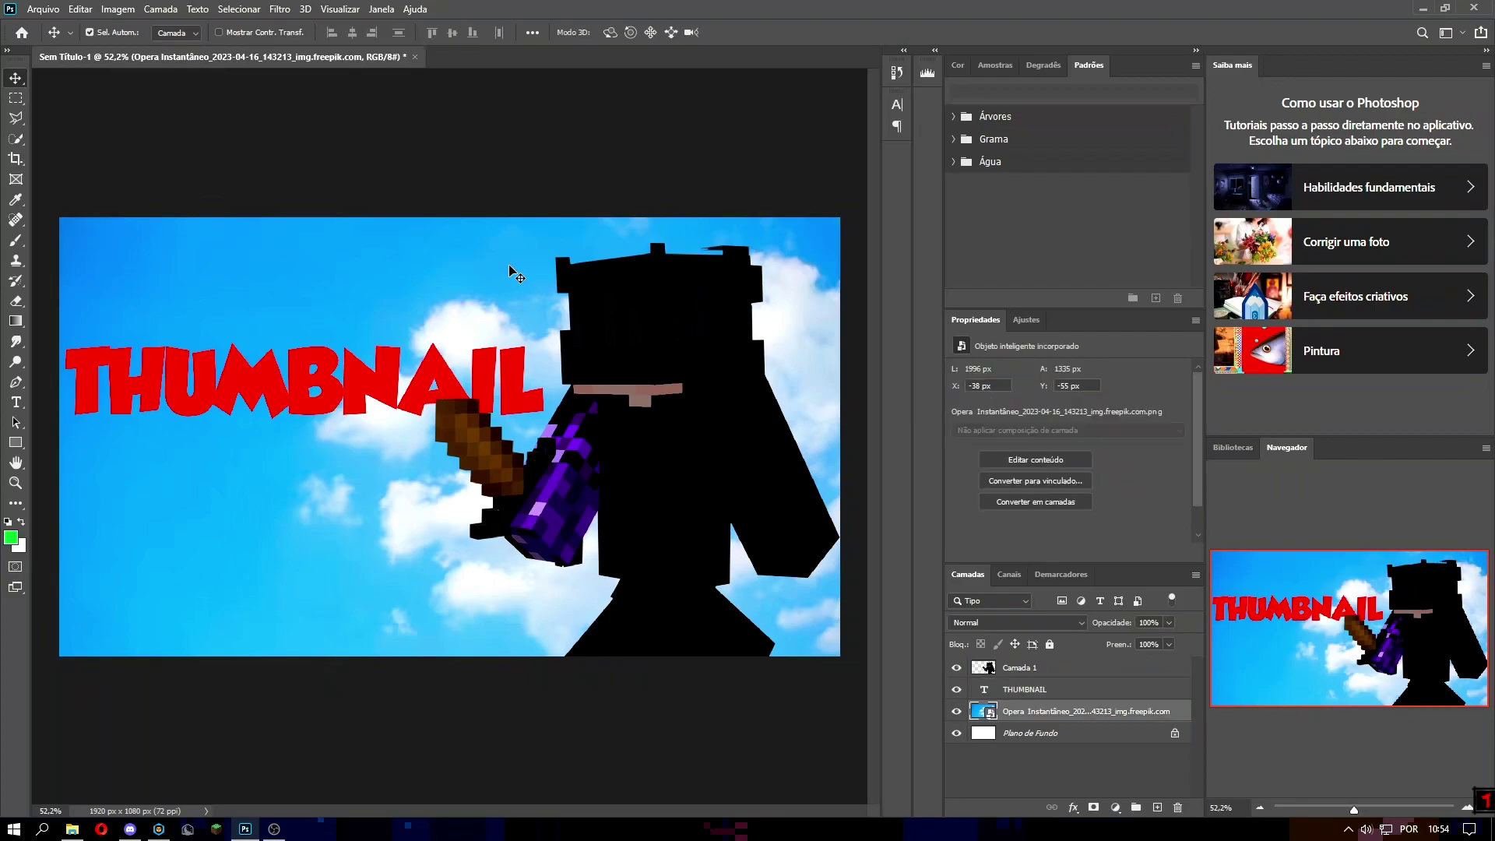
{"action": "right_click", "coordinate": [1017, 716]}
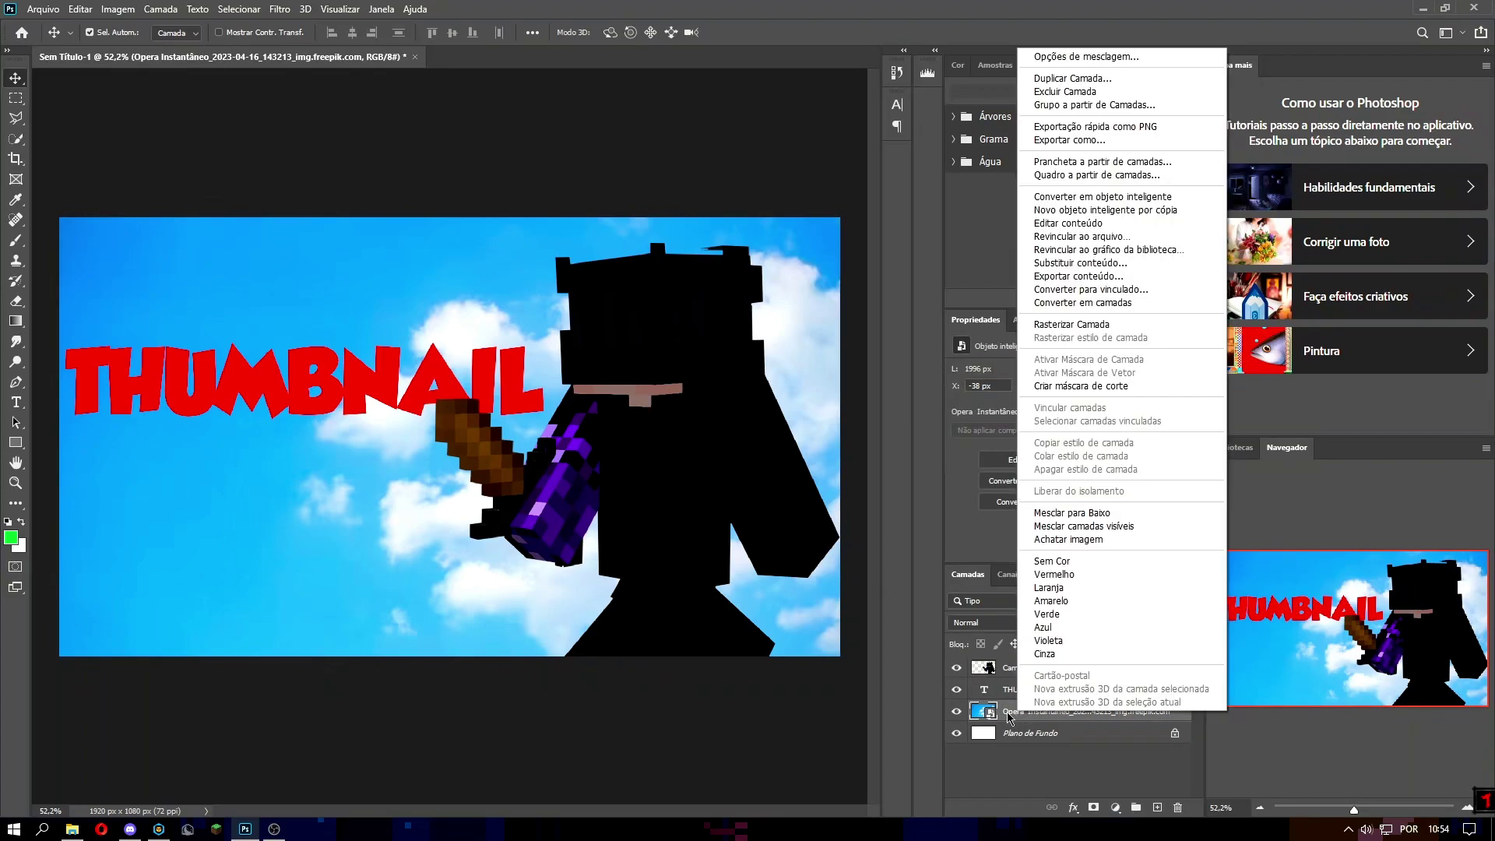
{"action": "left_click", "coordinate": [1159, 59]}
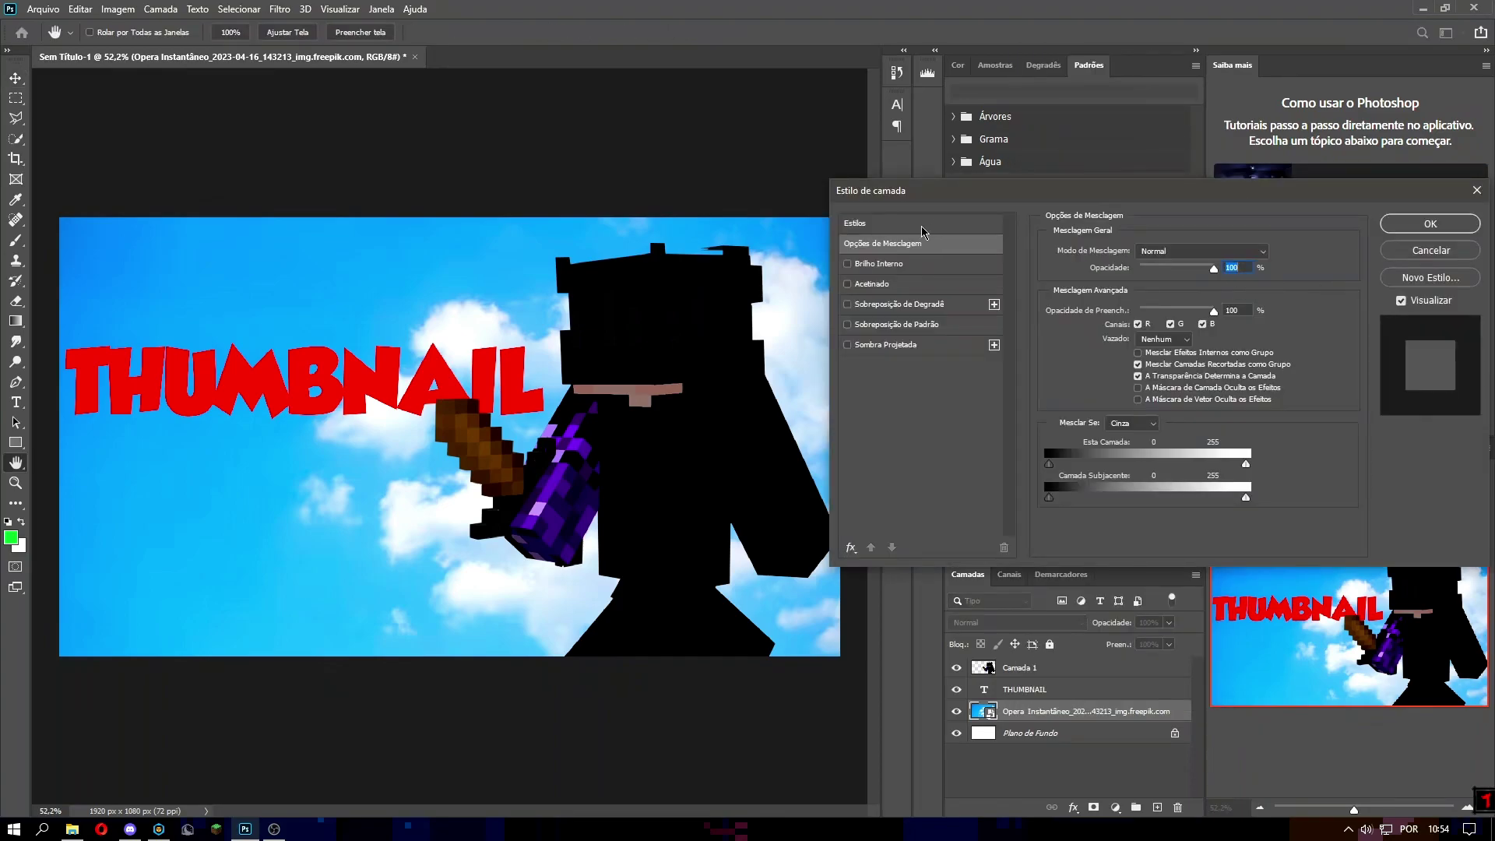
{"action": "left_click", "coordinate": [903, 223]}
{"action": "left_click_drag", "start_coordinate": [942, 193], "coordinate": [713, 227]}
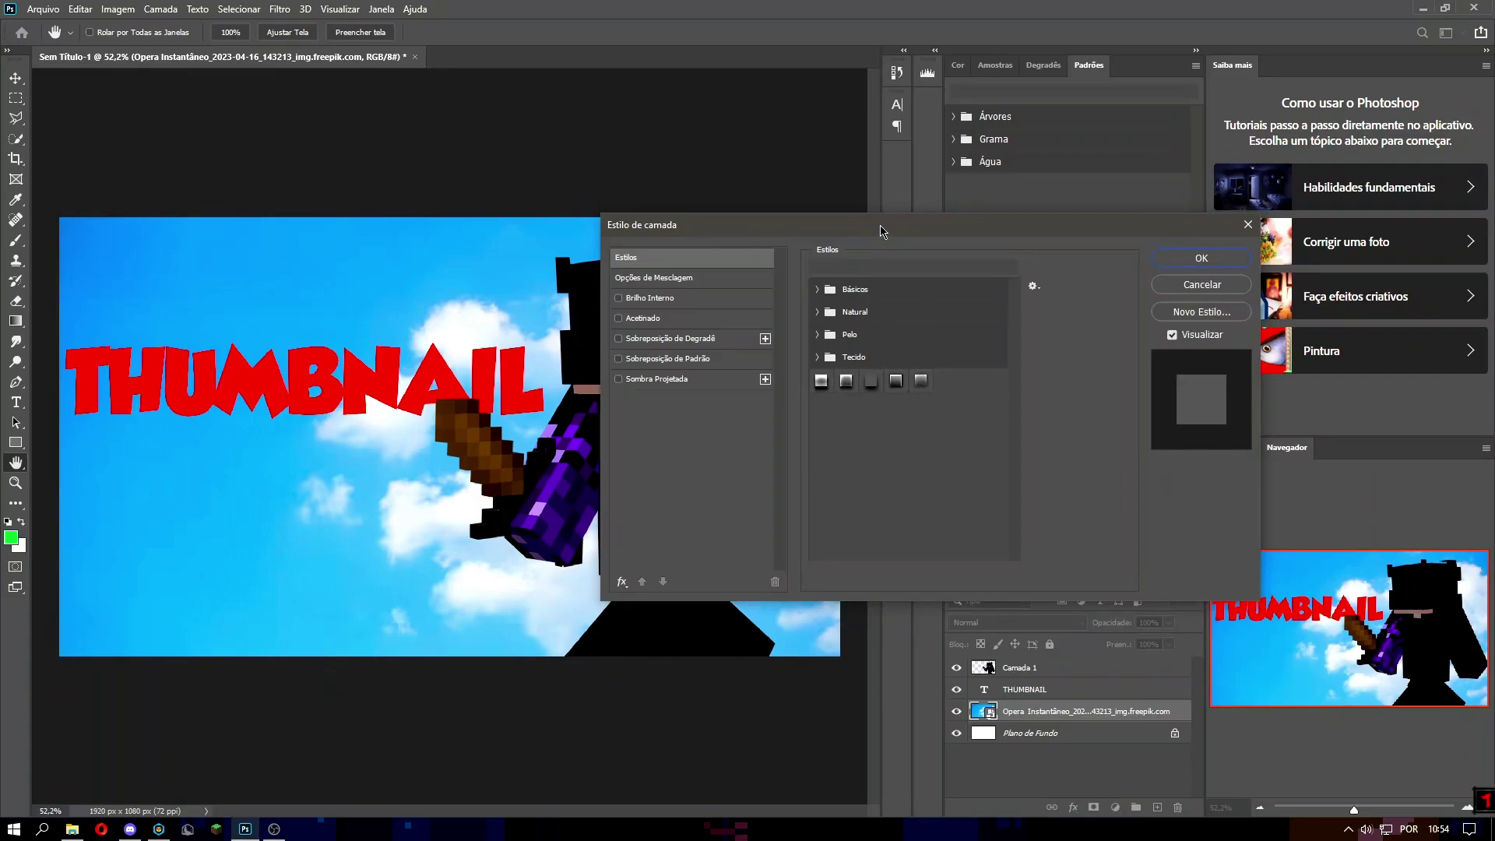
{"action": "left_click_drag", "start_coordinate": [880, 232], "coordinate": [977, 233]}
{"action": "left_click", "coordinate": [918, 382]}
{"action": "left_click", "coordinate": [943, 383]}
{"action": "left_click", "coordinate": [968, 382]}
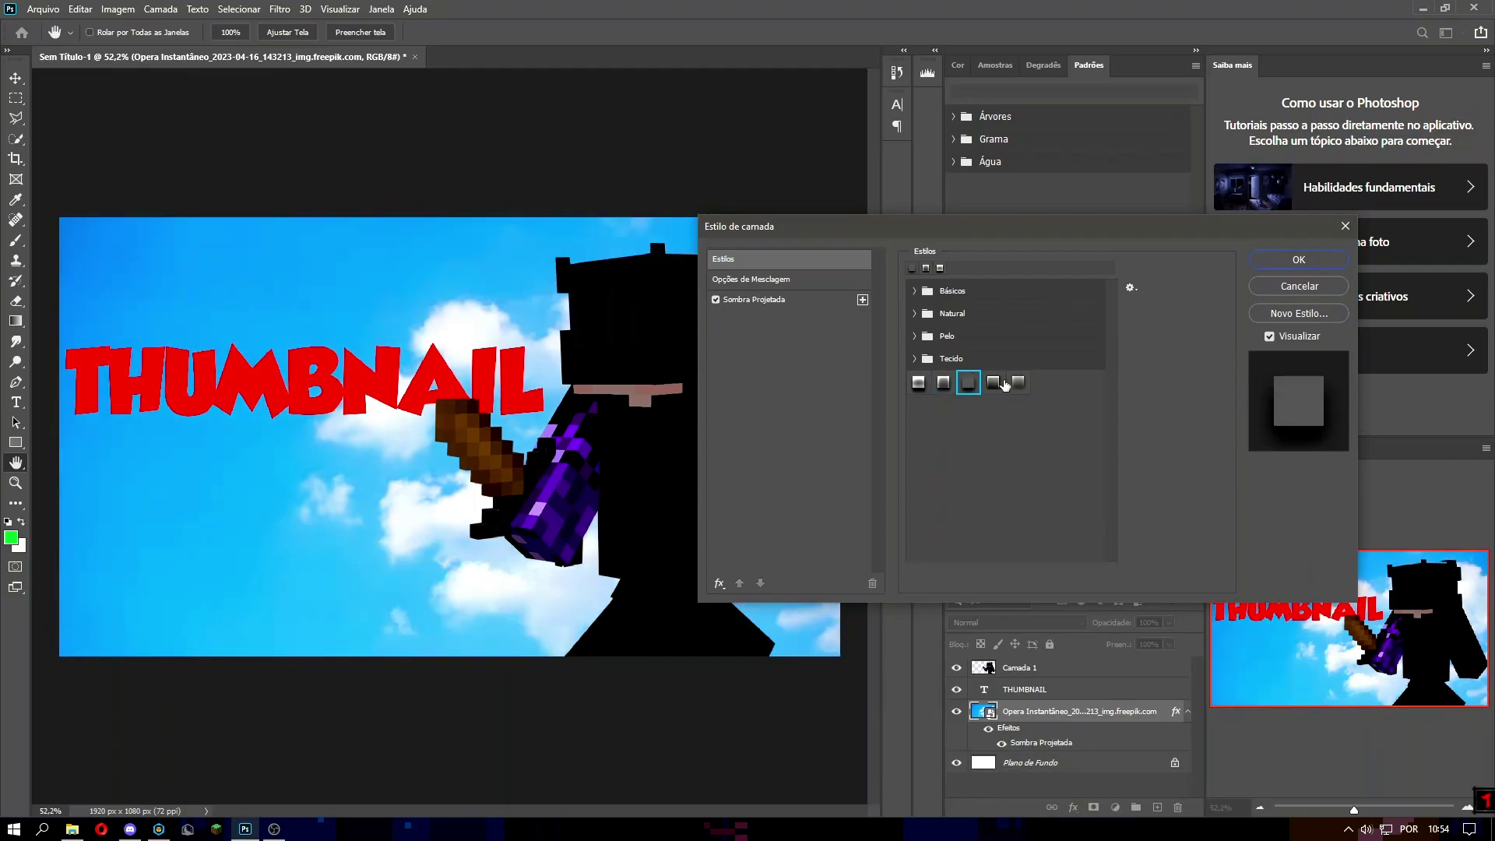
{"action": "left_click", "coordinate": [993, 382]}
{"action": "left_click", "coordinate": [1017, 383]}
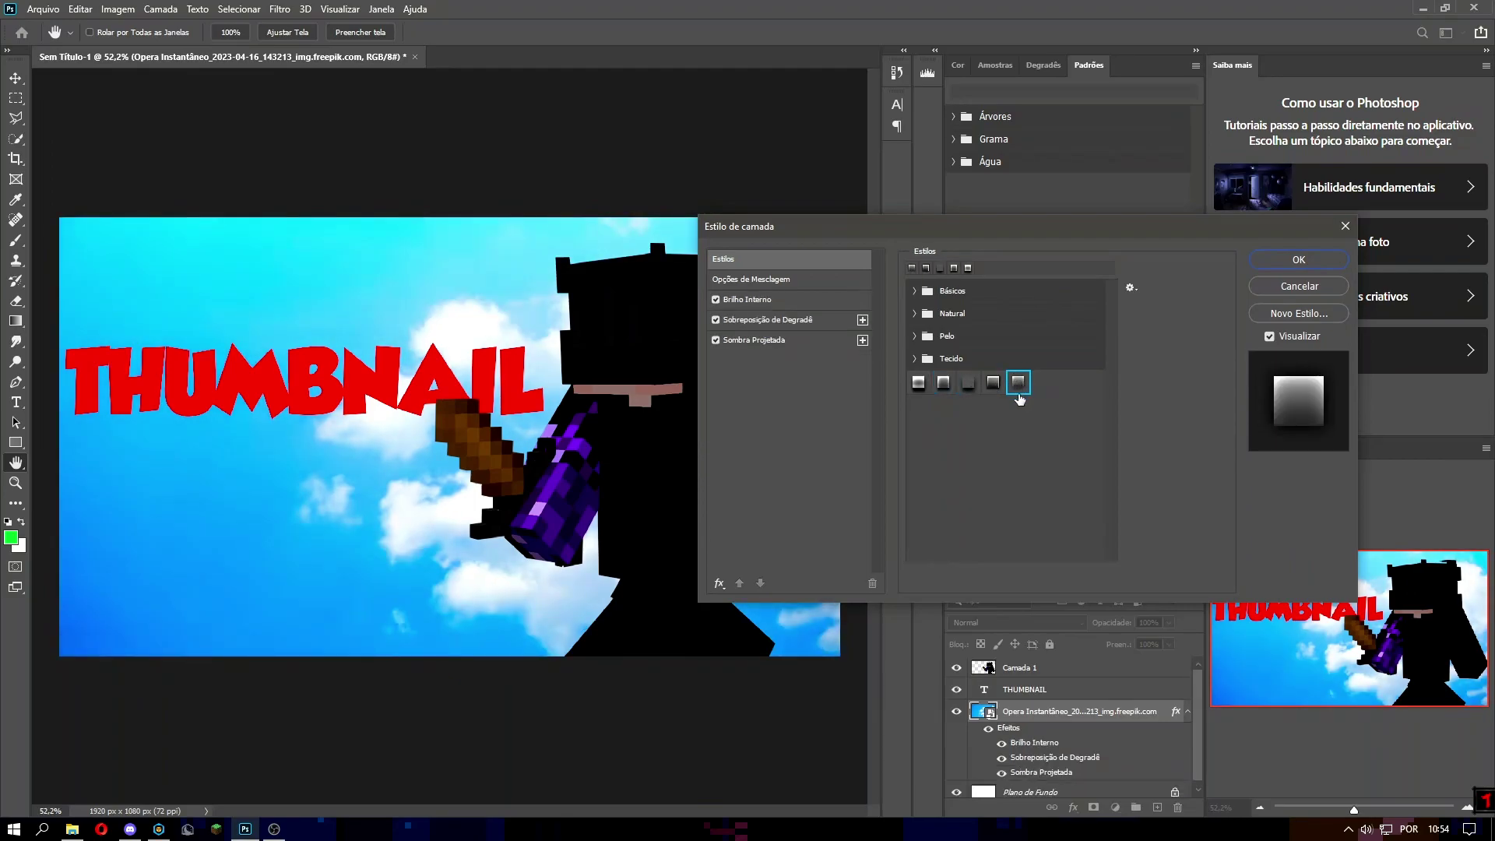
{"action": "left_click", "coordinate": [1299, 259]}
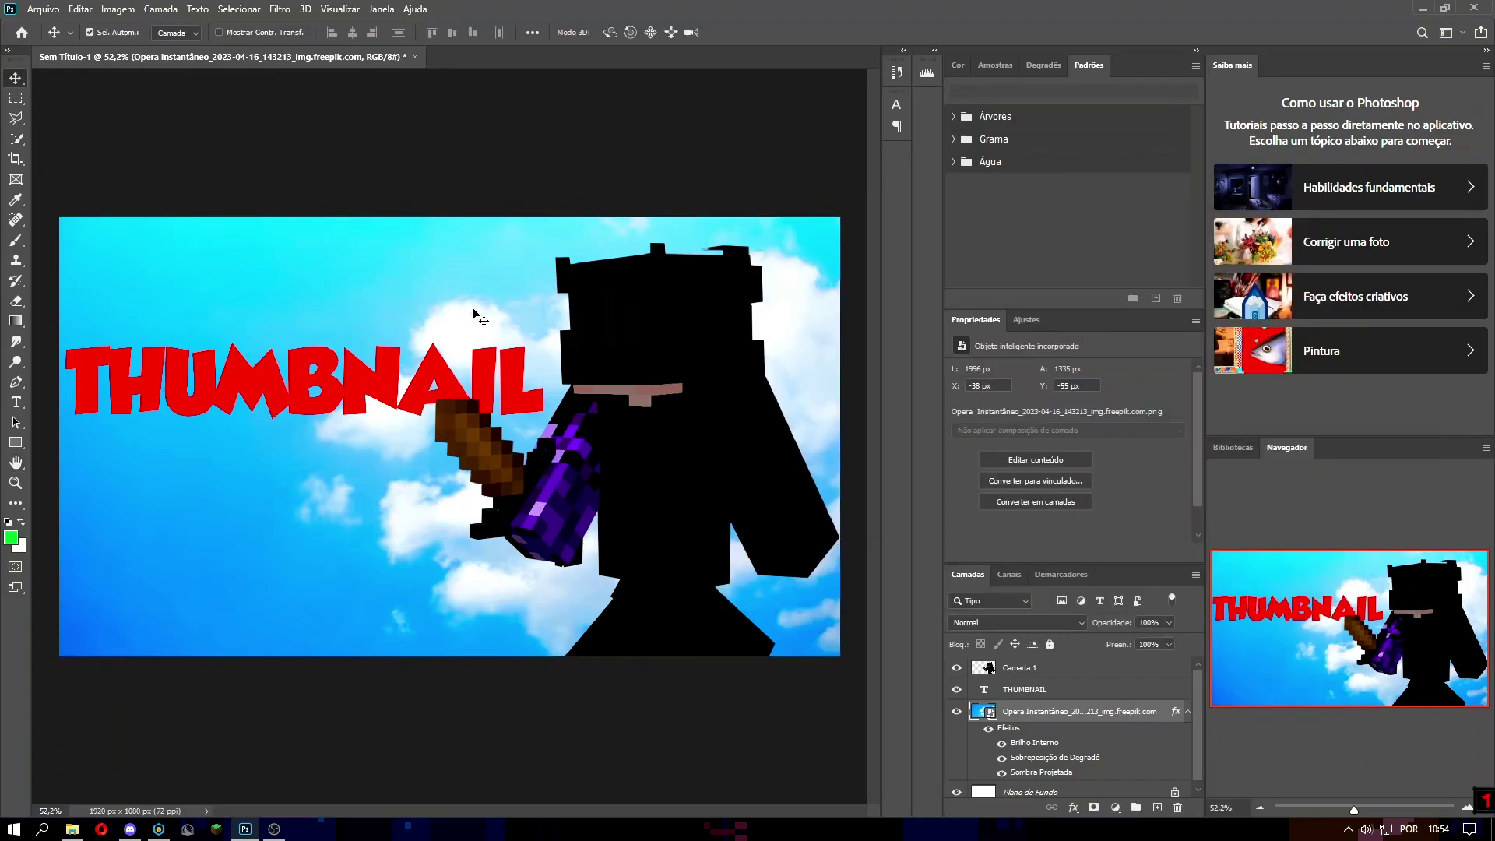
Compare the saved style presets on the THUMBNAIL text and apply the first one, with inner glow, satin, gradient overlay and drop shadow
{"action": "left_click", "coordinate": [1019, 690]}
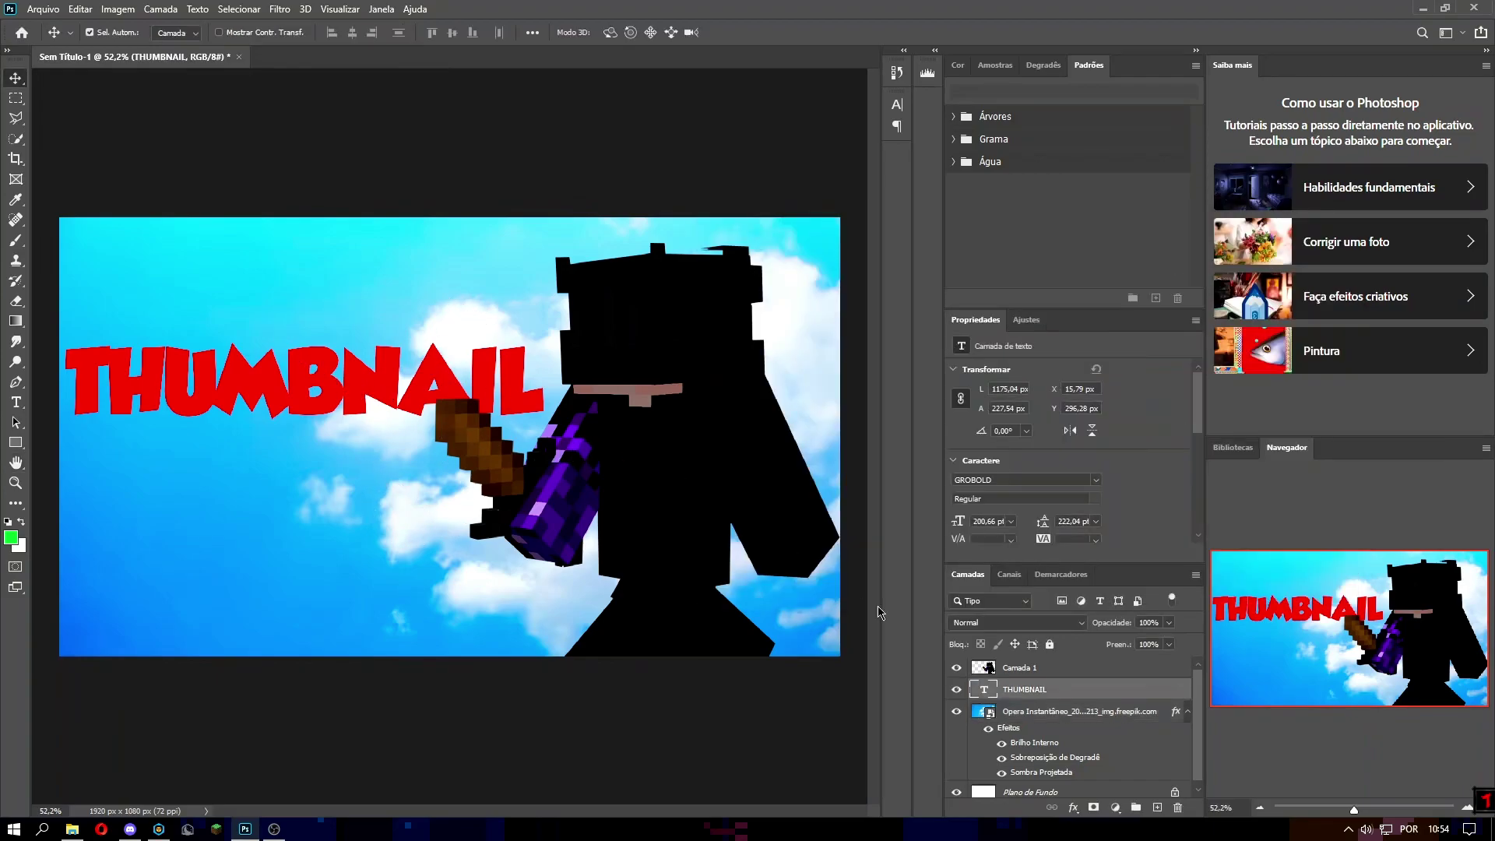
{"action": "right_click", "coordinate": [1055, 690]}
{"action": "left_click", "coordinate": [1118, 139]}
{"action": "left_click", "coordinate": [789, 259]}
{"action": "left_click", "coordinate": [918, 382]}
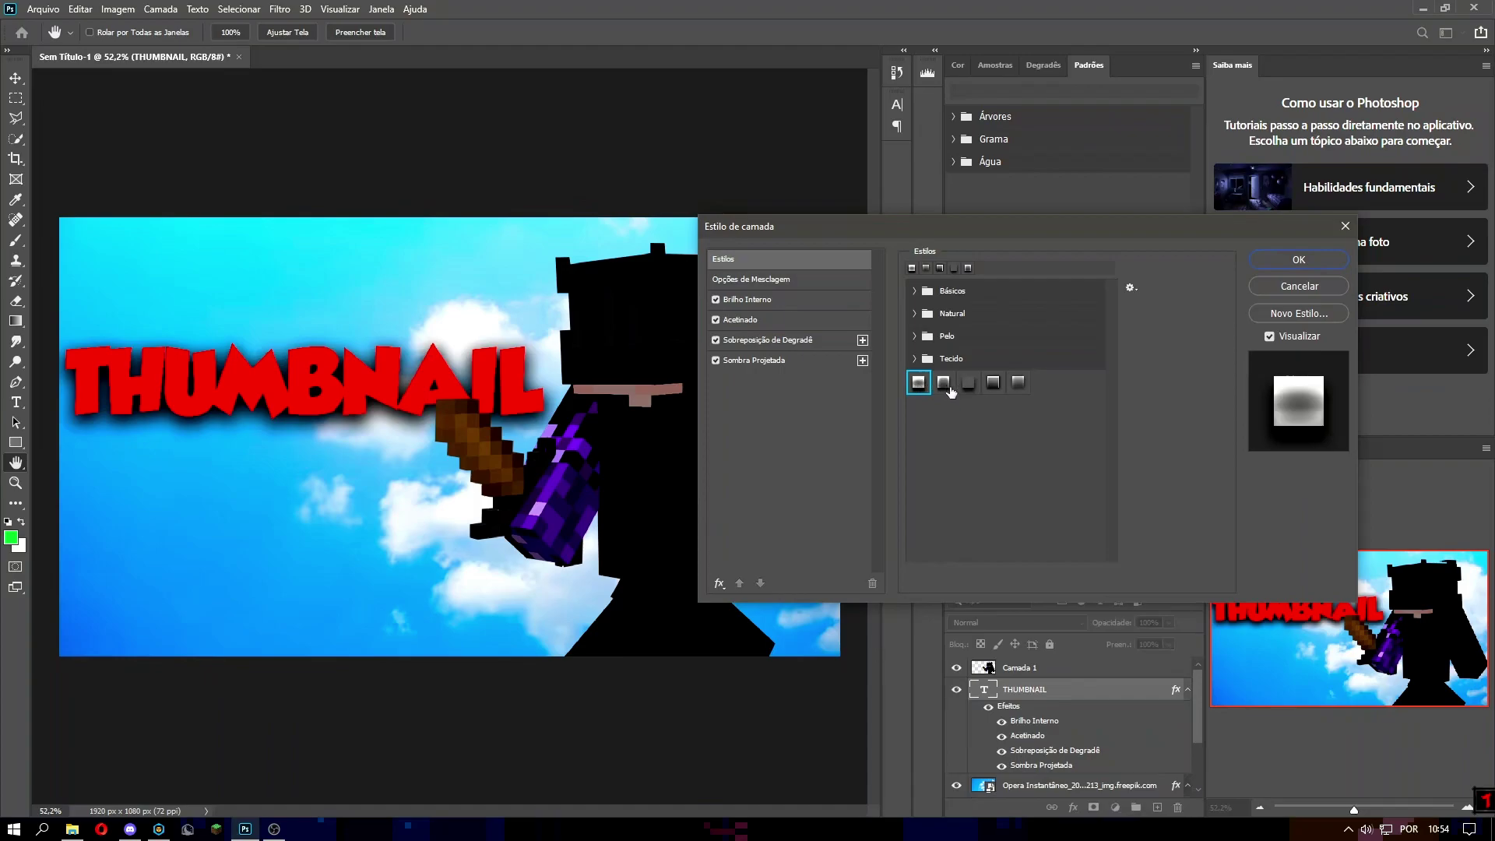
{"action": "left_click", "coordinate": [943, 383]}
{"action": "left_click", "coordinate": [992, 382]}
{"action": "left_click", "coordinate": [1018, 383]}
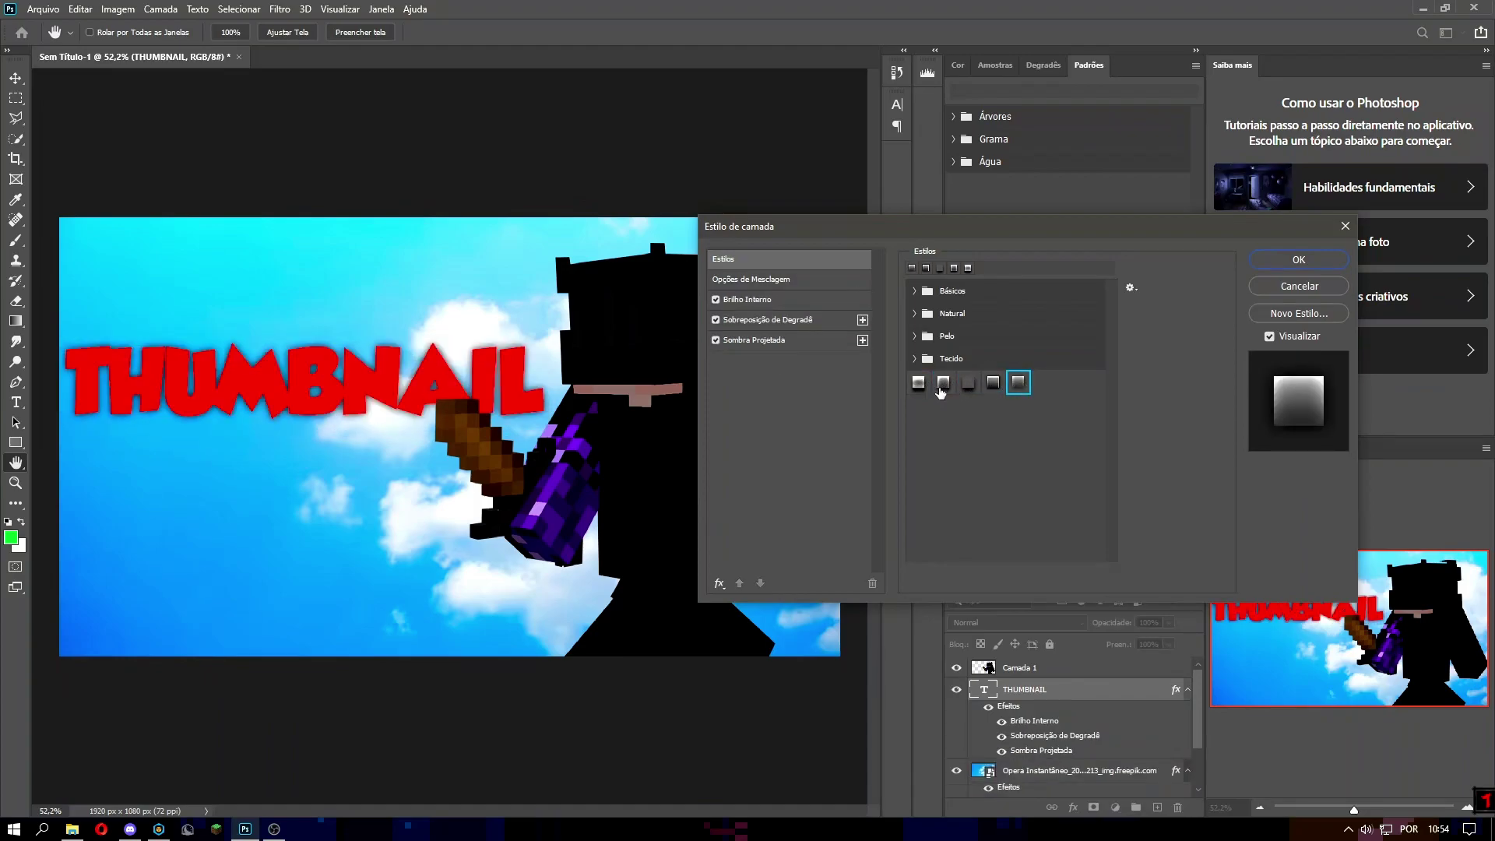
{"action": "double_click", "coordinate": [927, 384]}
{"action": "left_click", "coordinate": [785, 444]}
Apply the preset with inner glow, satin, gradient overlay and drop shadow to the Camada 1 character and shift it 19 px right
{"action": "right_click", "coordinate": [1020, 673]}
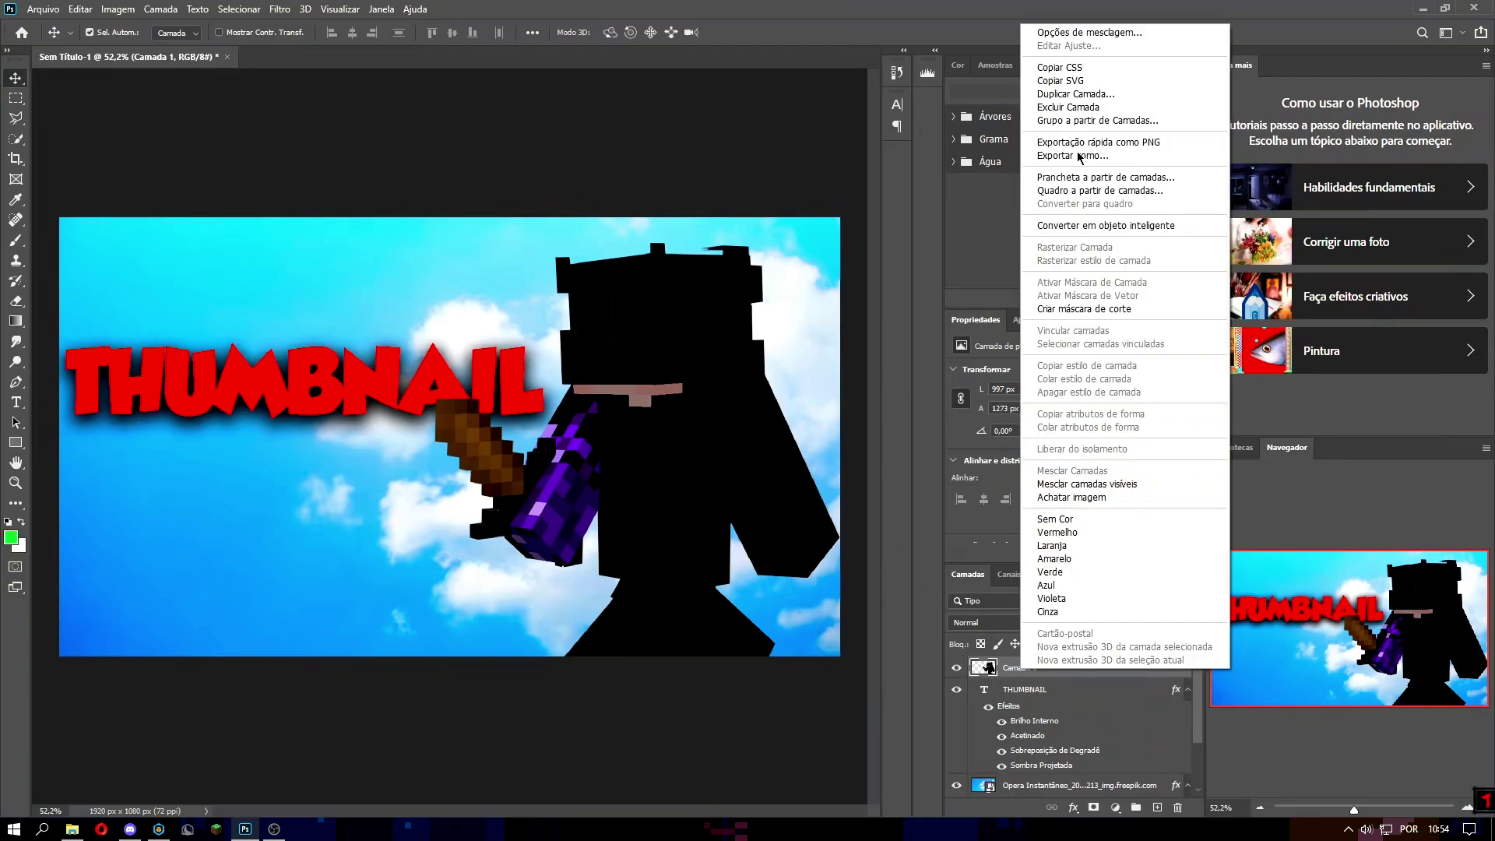
{"action": "left_click", "coordinate": [1043, 35]}
{"action": "left_click", "coordinate": [1326, 264]}
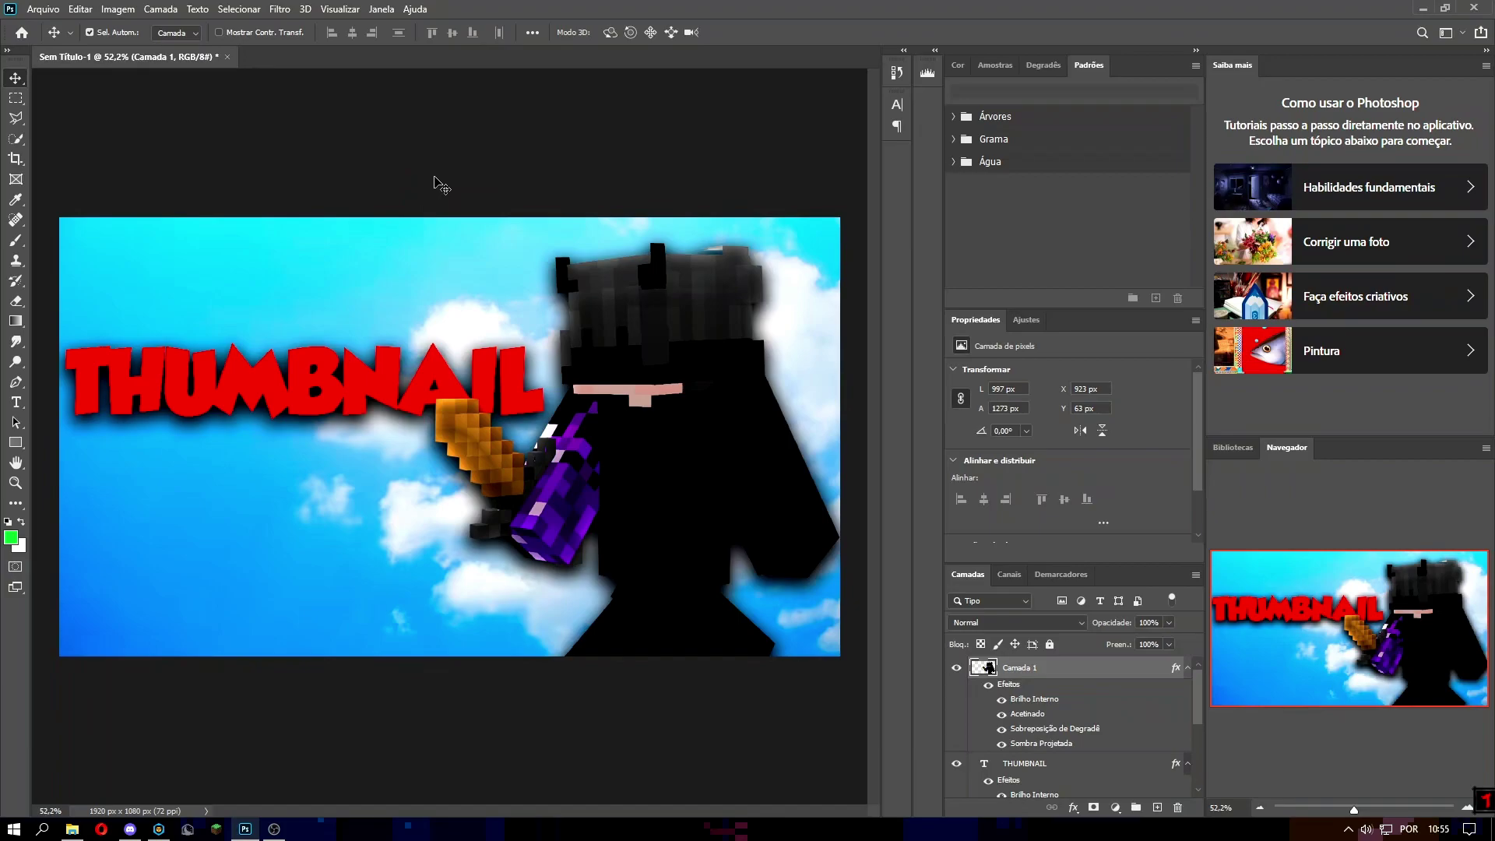
{"action": "mouse_move", "coordinate": [688, 370]}
{"action": "left_mouse_down"}
{"action": "mouse_move", "coordinate": [607, 381]}
{"action": "mouse_move", "coordinate": [696, 358]}
{"action": "left_mouse_up"}
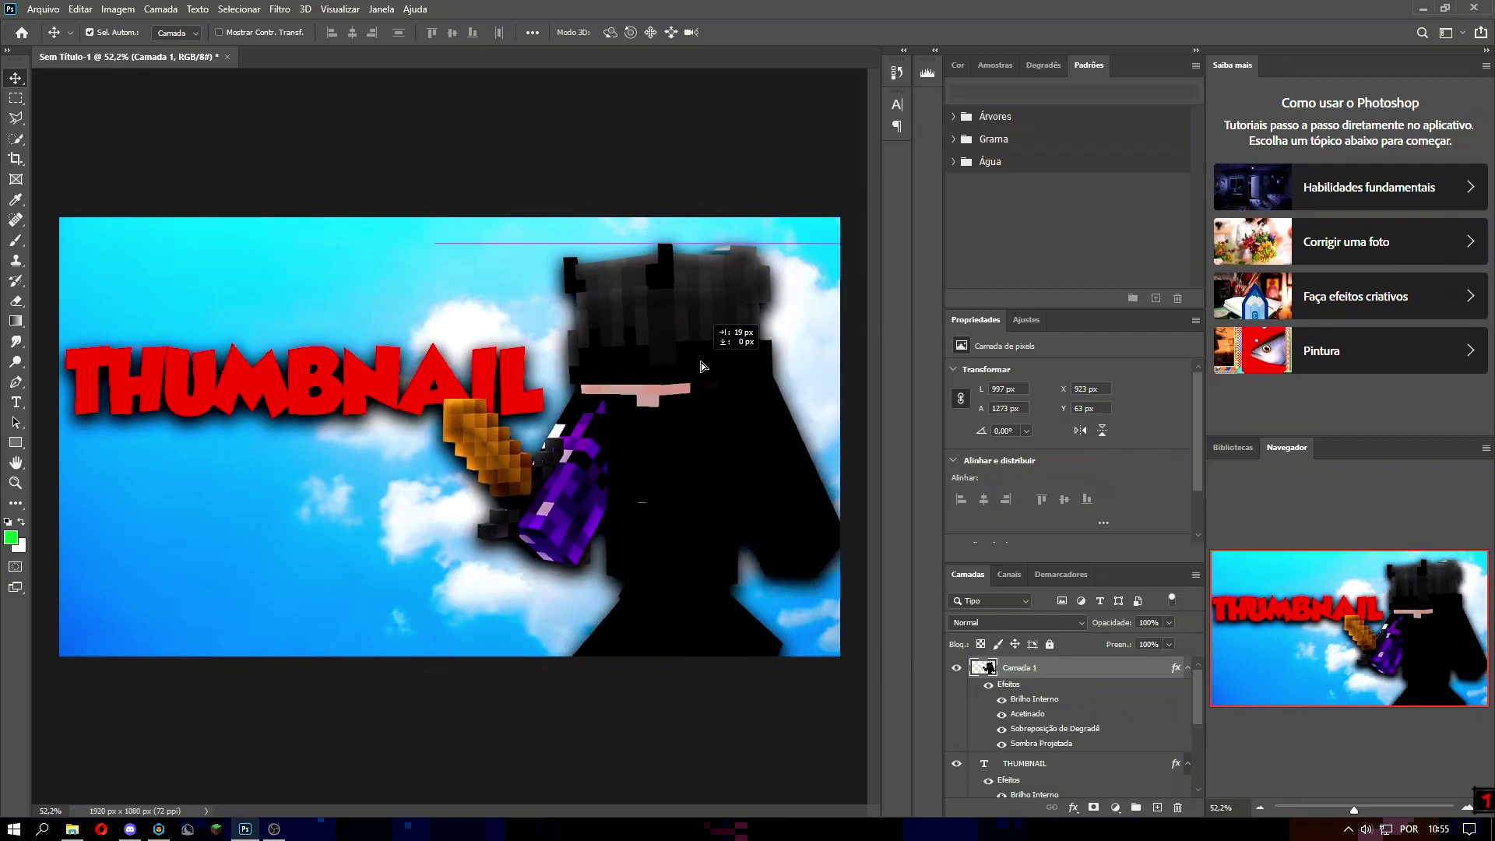
{"action": "left_click", "coordinate": [37, 10]}
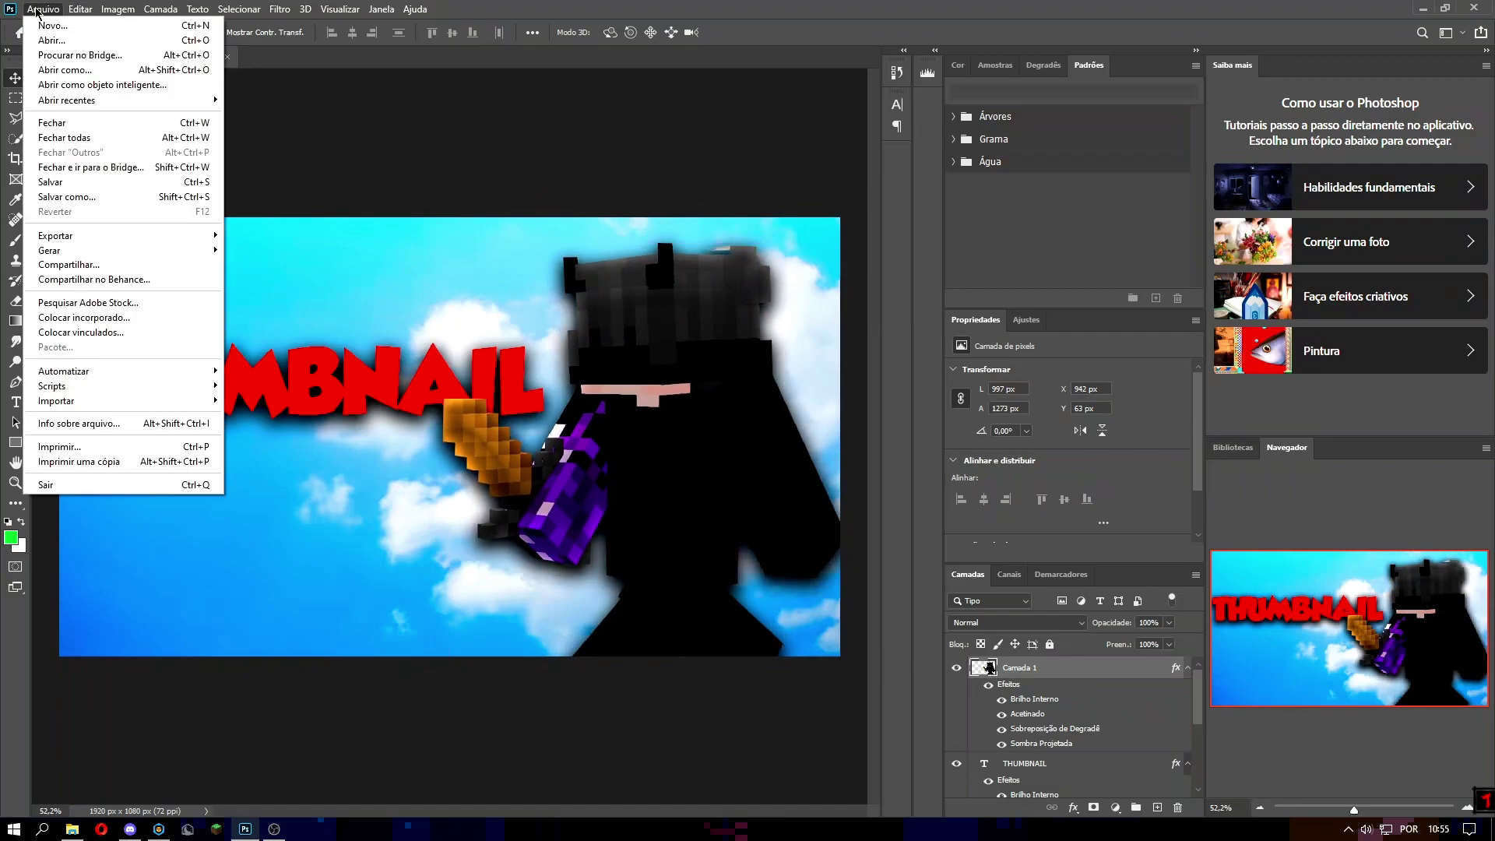
{"action": "left_click", "coordinate": [78, 196]}
{"action": "left_click", "coordinate": [220, 360]}
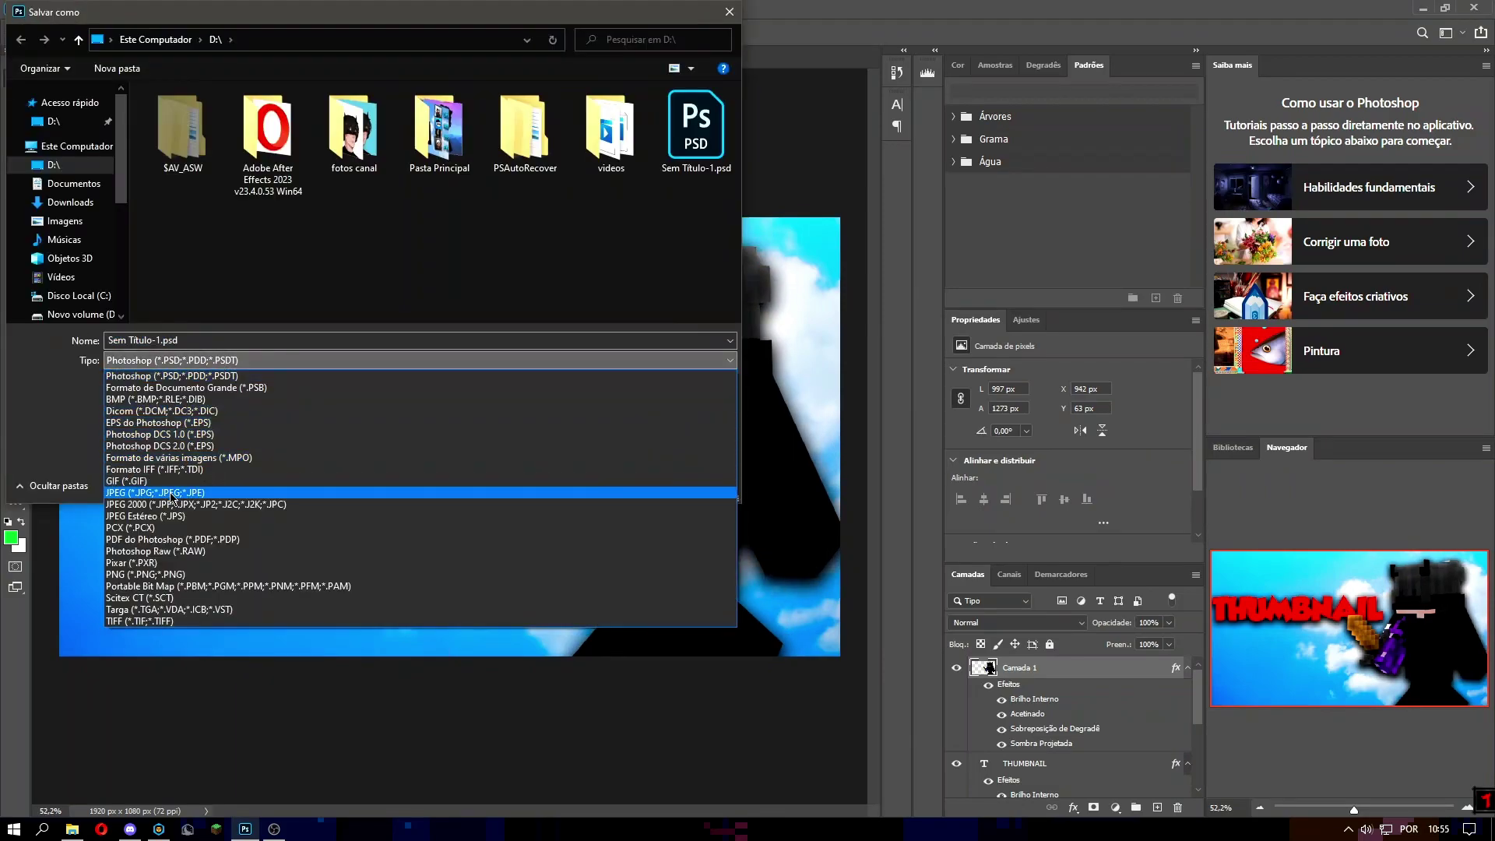
{"action": "left_click", "coordinate": [149, 340]}
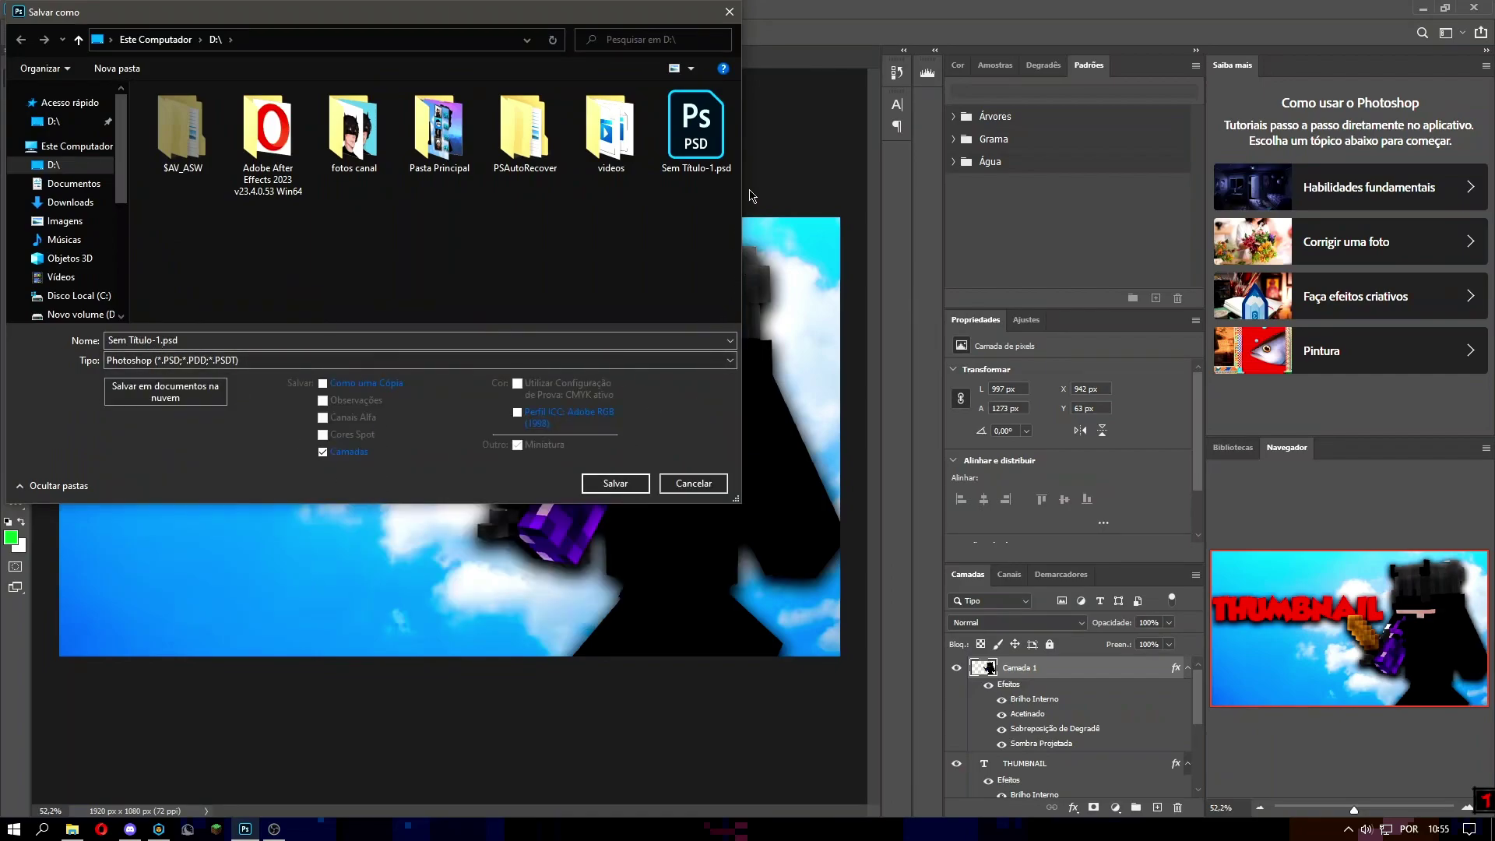
{"action": "left_click", "coordinate": [728, 13]}
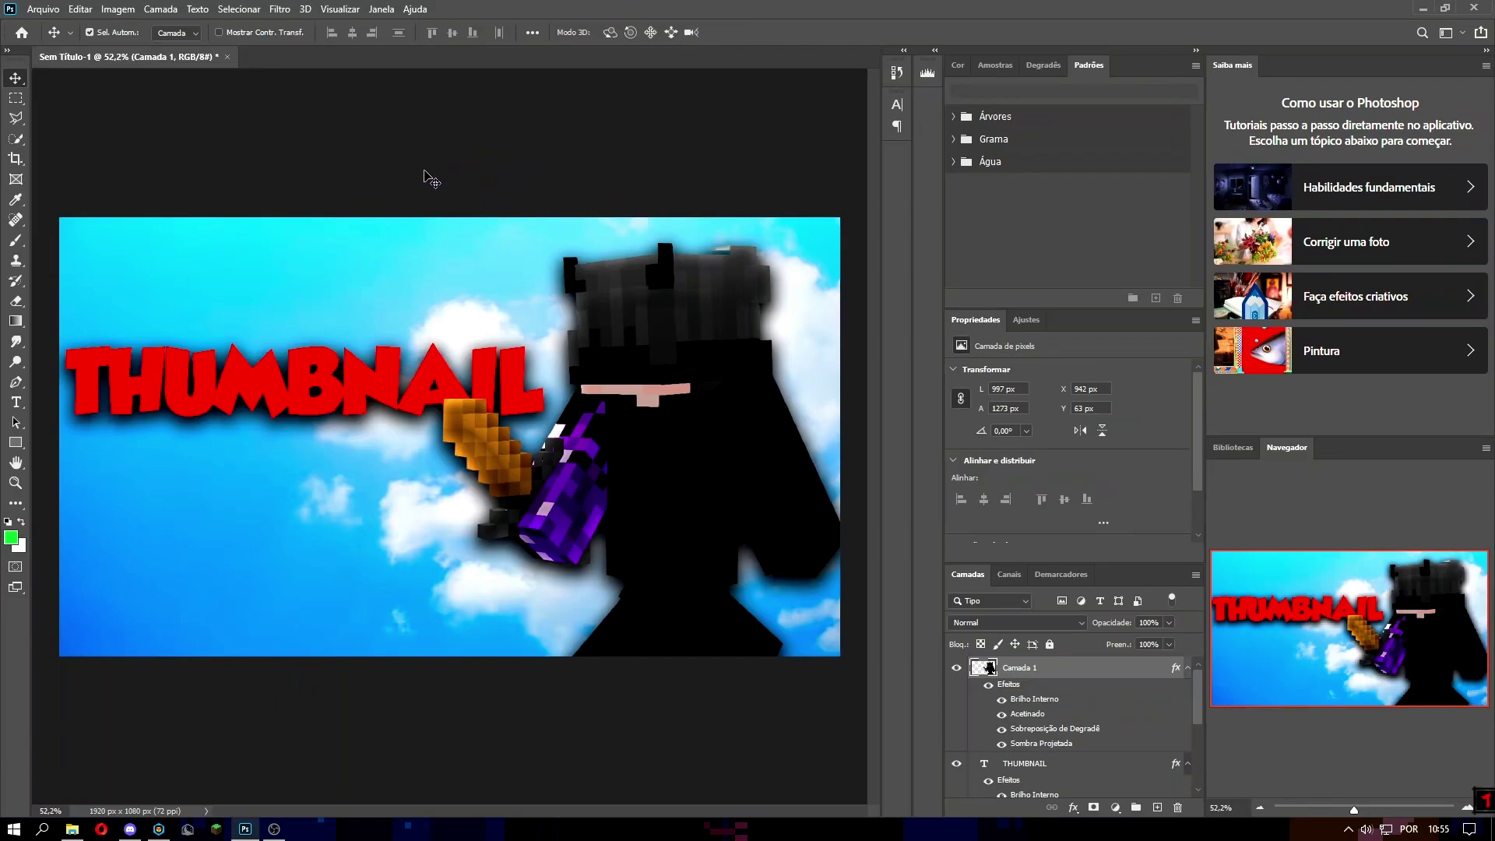
Move the character back to X 923 px, Y 63 px and deselect all layers
{"action": "left_click_drag", "start_coordinate": [644, 323], "coordinate": [636, 322]}
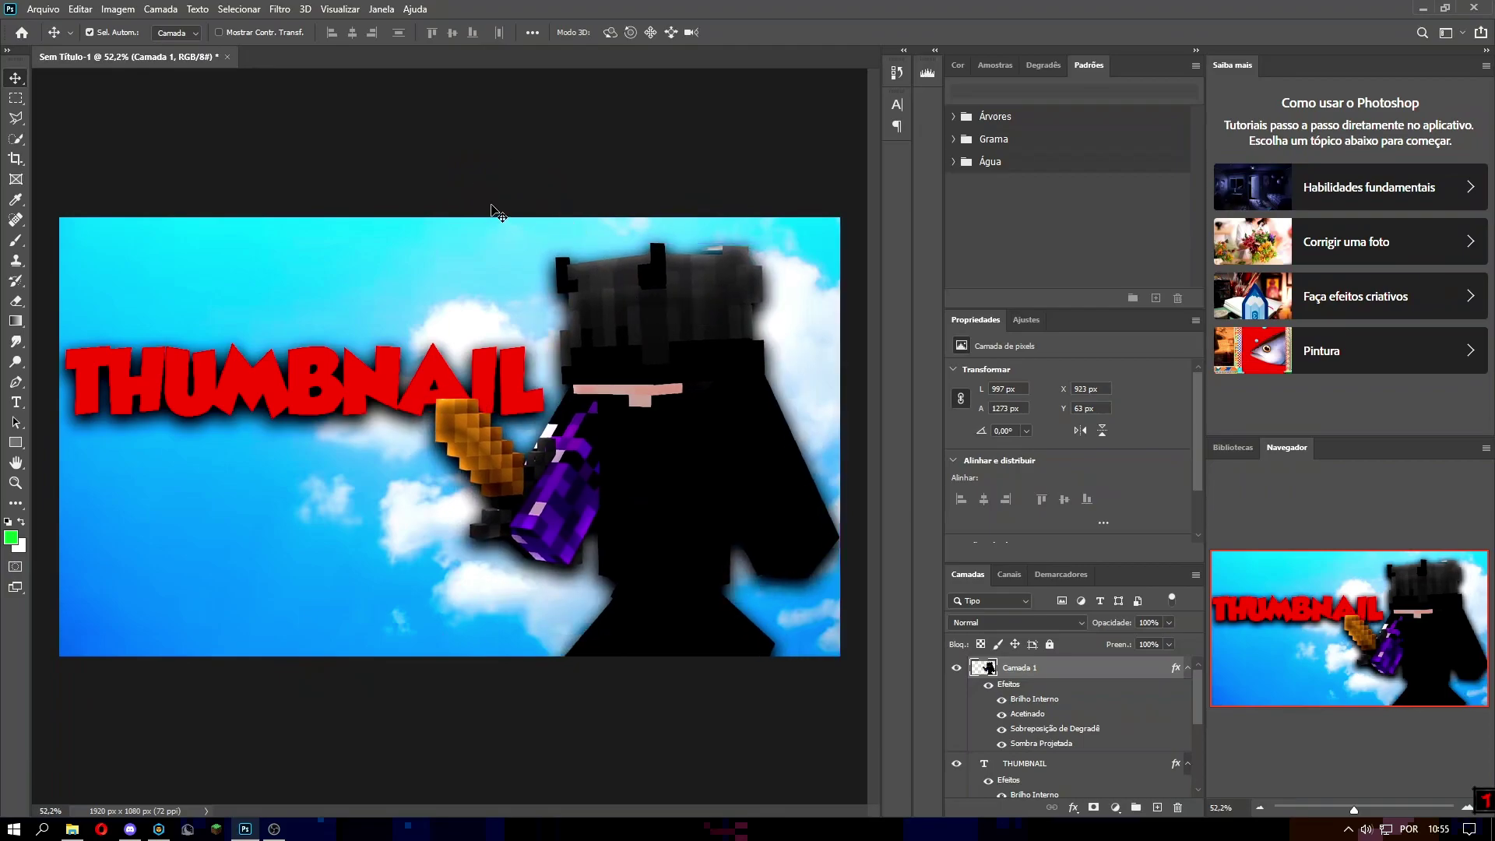
{"action": "left_click", "coordinate": [494, 209]}
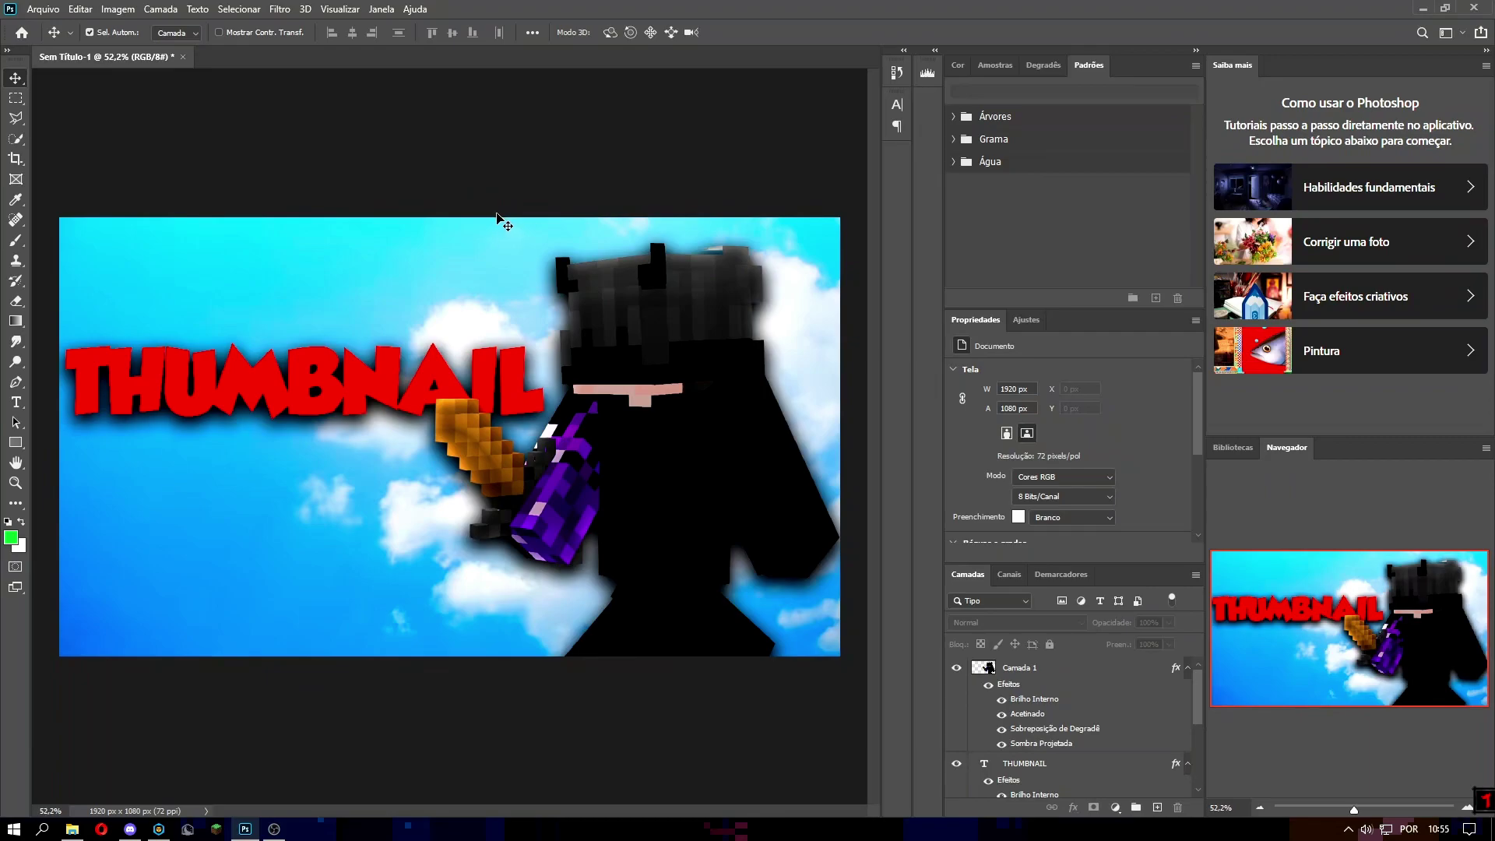